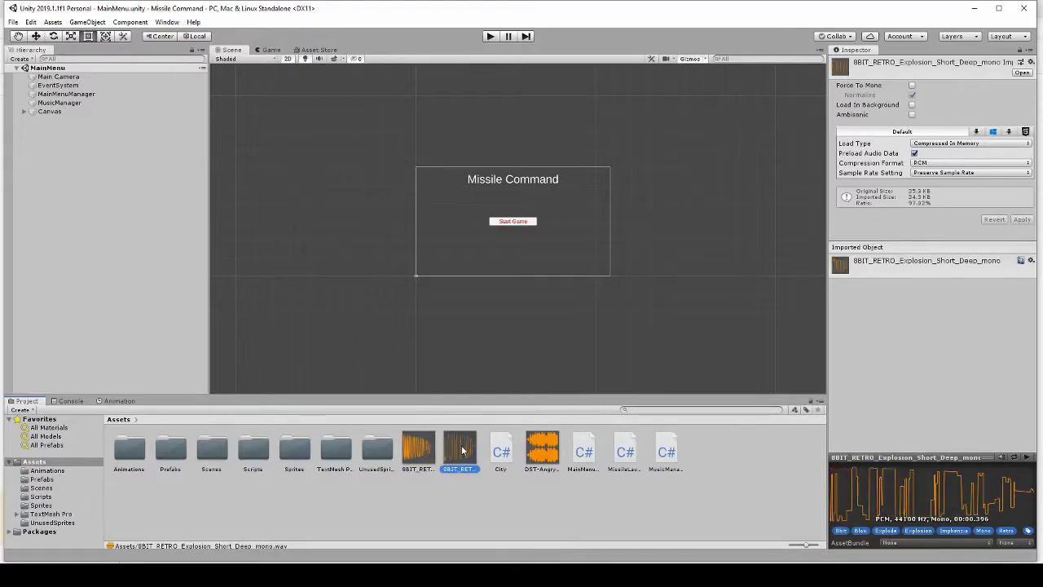
Preview both 8BIT_RETRO explosion clips and settle on the Short_Bright_mono sound.
left_click(429, 455)
left_click(471, 458)
left_click(440, 454)
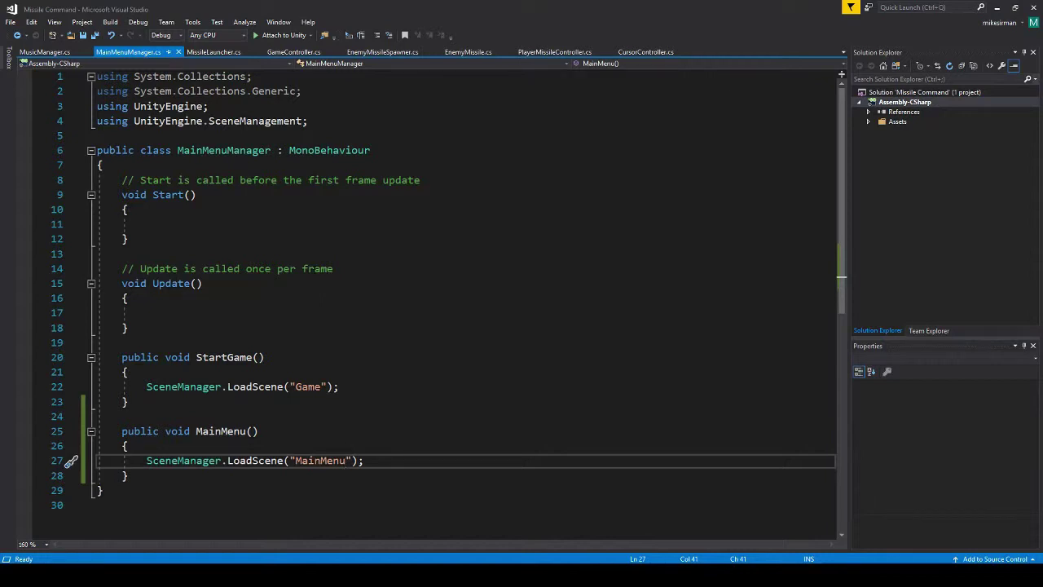
In MusicManager.cs, add a 'public static MusicManager instance' field at the top of the class.
left_click(44, 51)
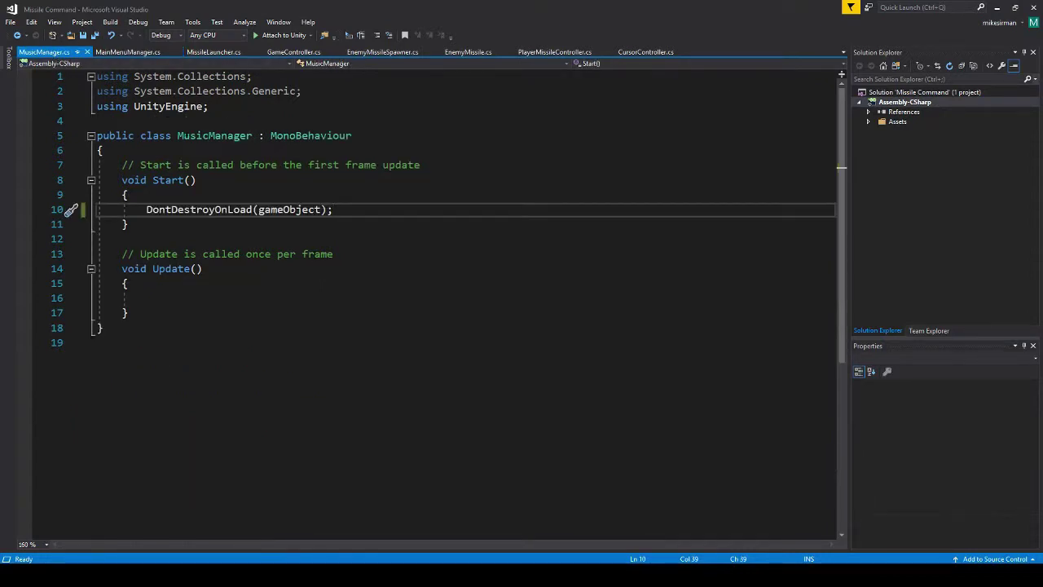
left_click(212, 153)
key("Return")
key("Return")
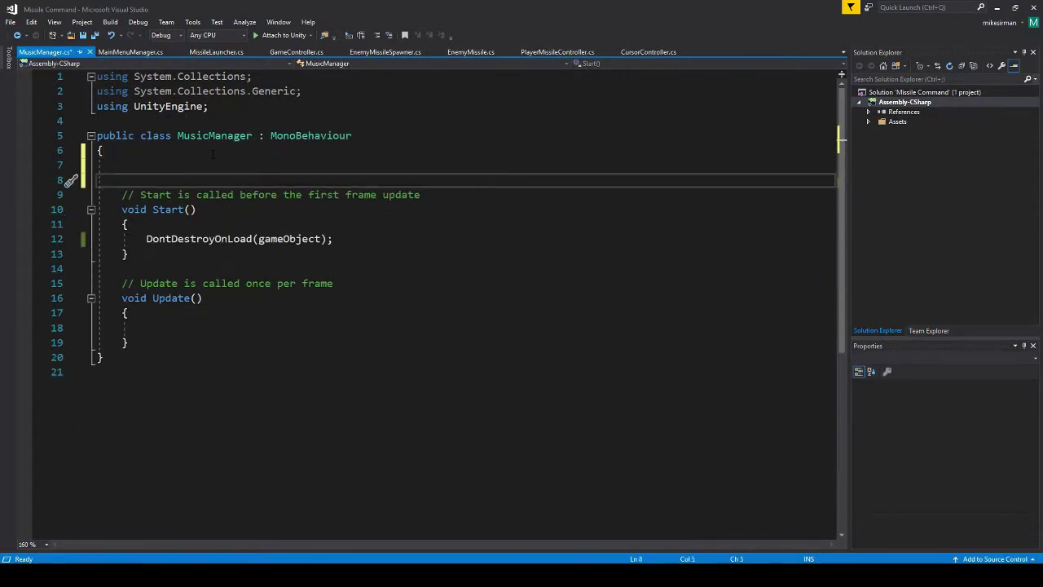
key("Up")
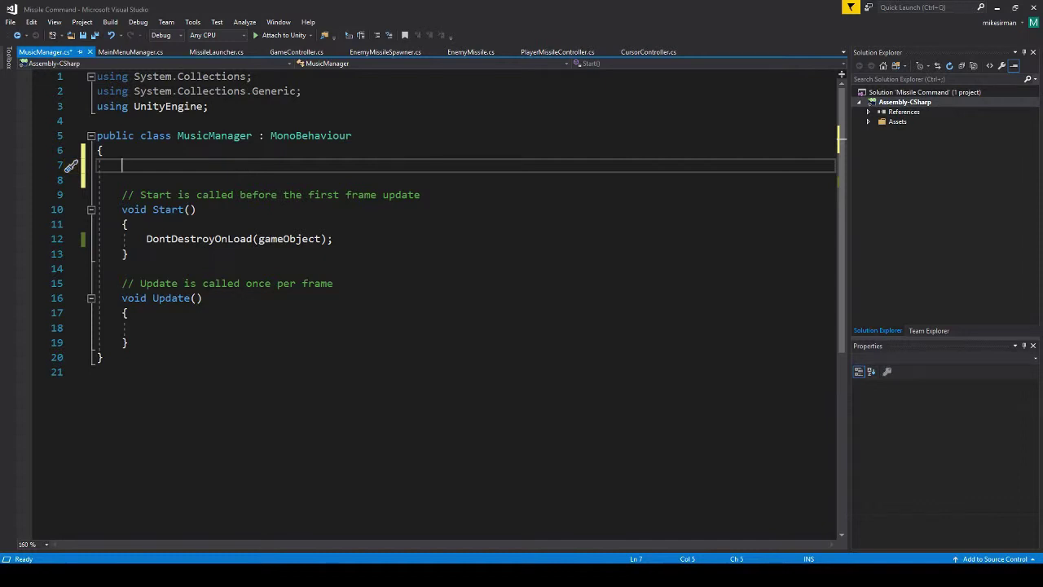
type("publist")
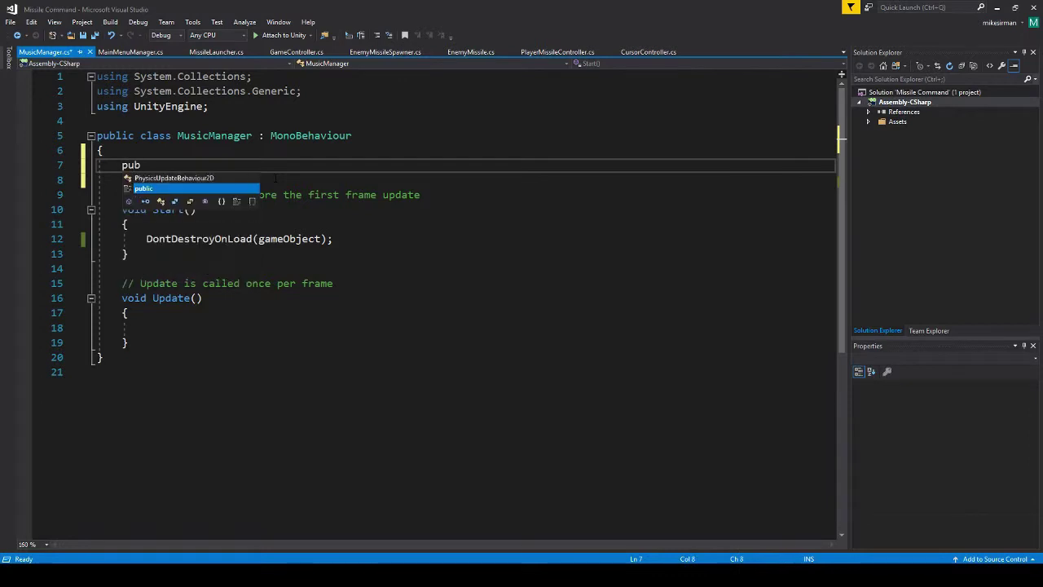
key("BackSpace")
key("BackSpace")
type("c ")
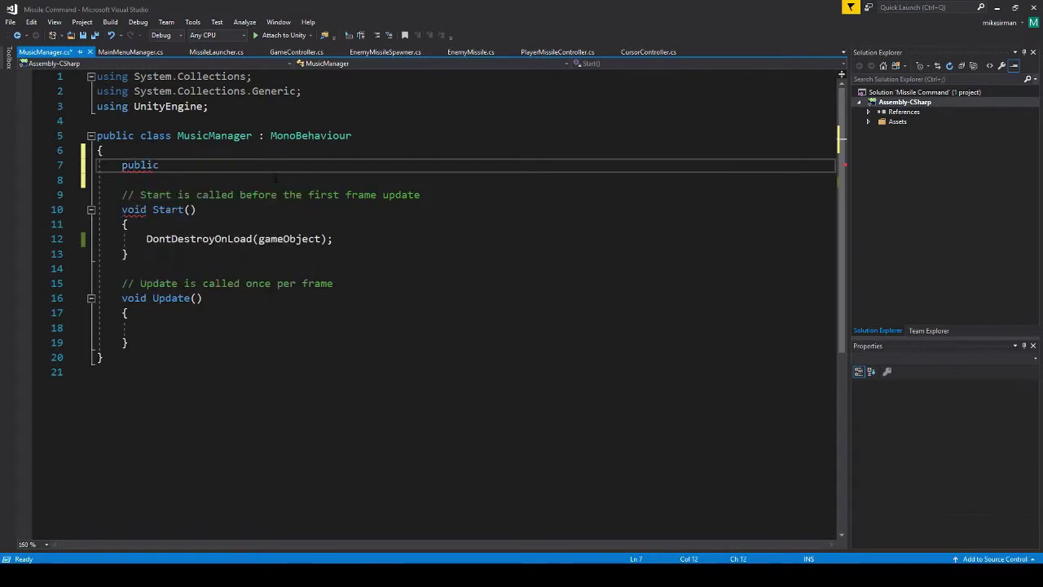
type("static Music")
key("Tab")
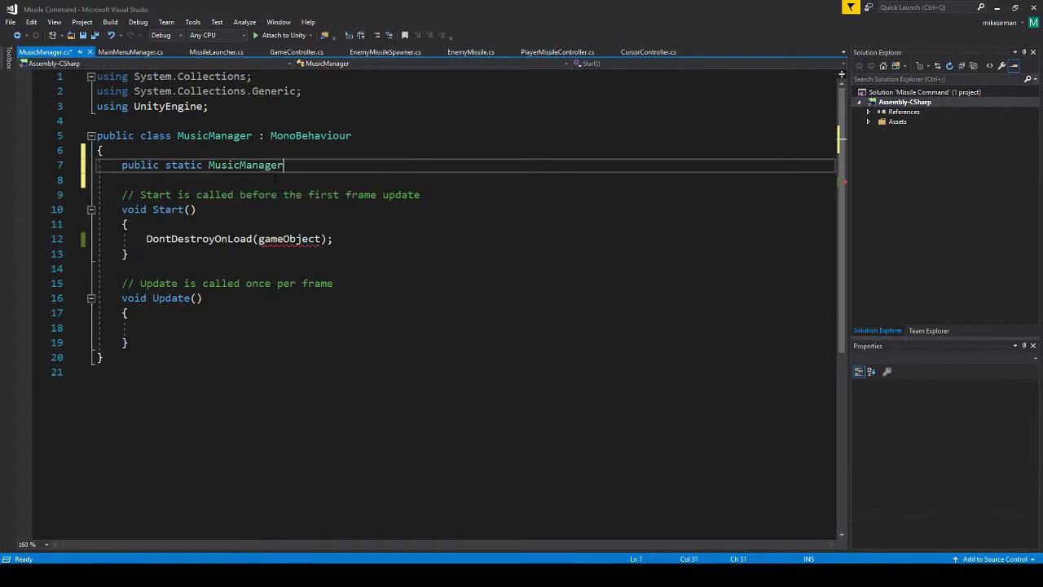
type("instance")
key("Down")
key("Down")
key("Down")
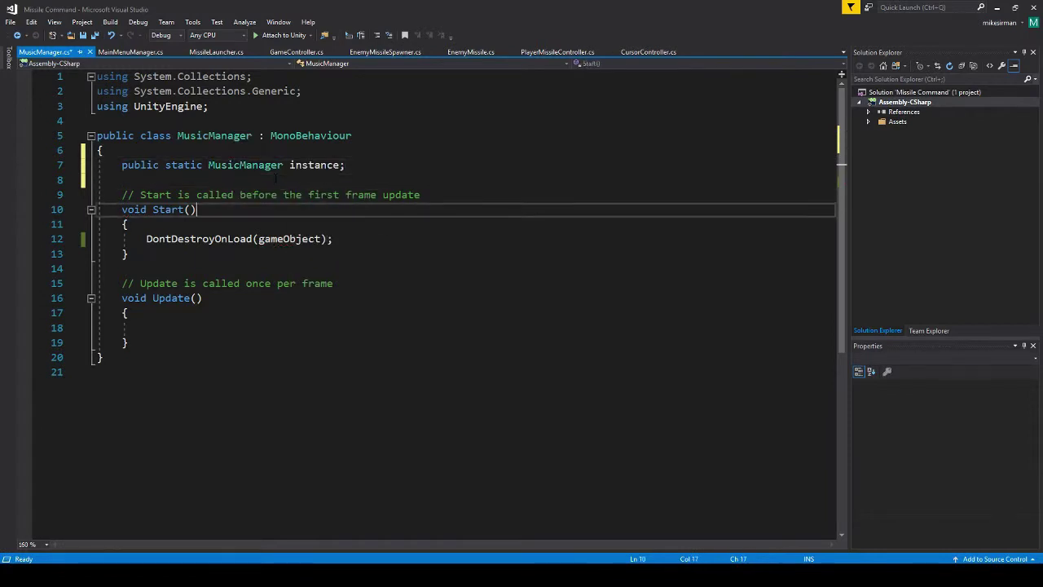
Add an Awake() method that sets 'instance = this' when instance is null.
key("Up")
key("Up")
key("Return")
key("Return")
key("Up")
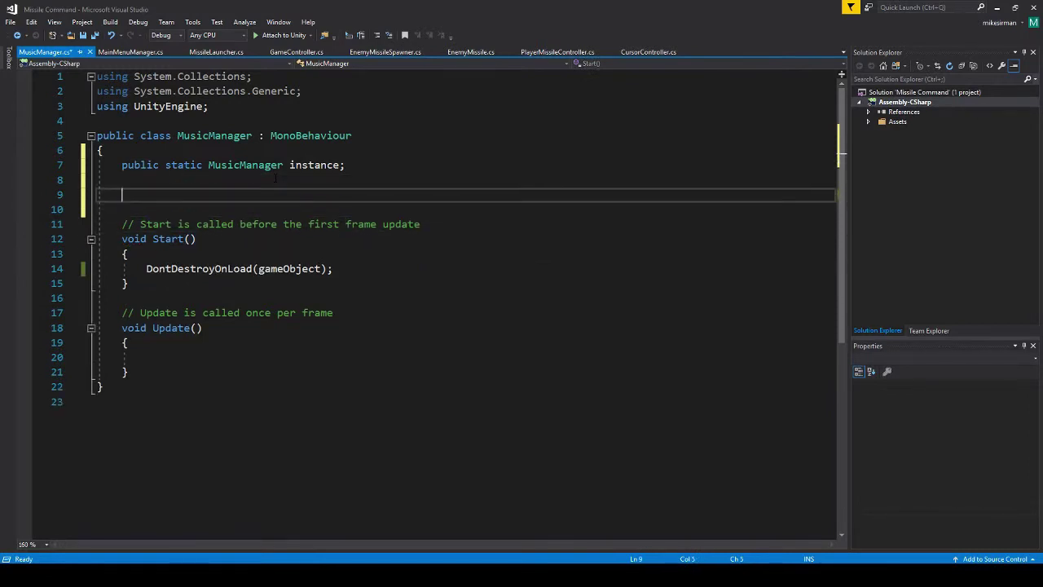
type("void Awake")
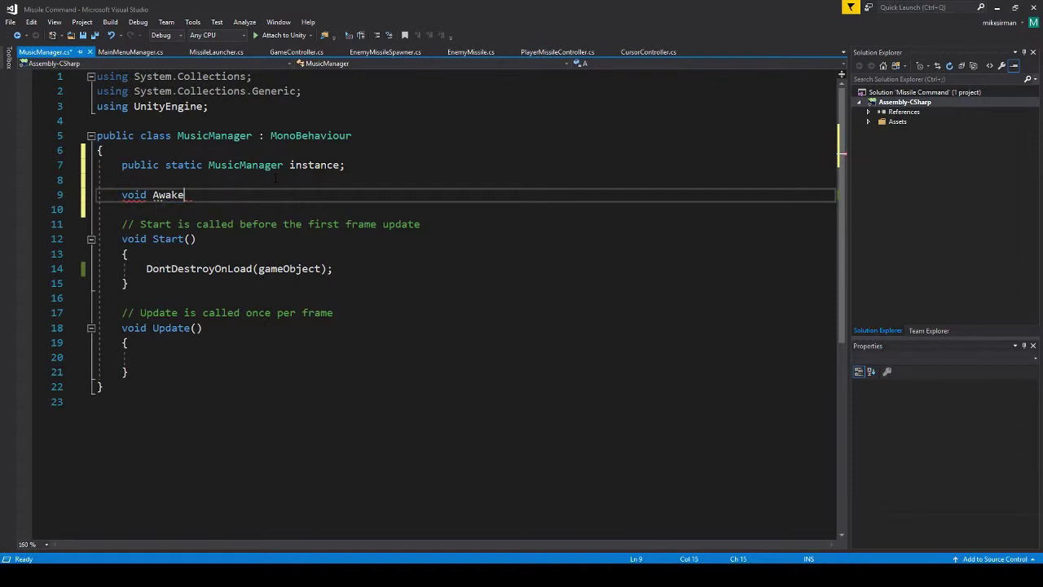
key("Tab")
key("Up")
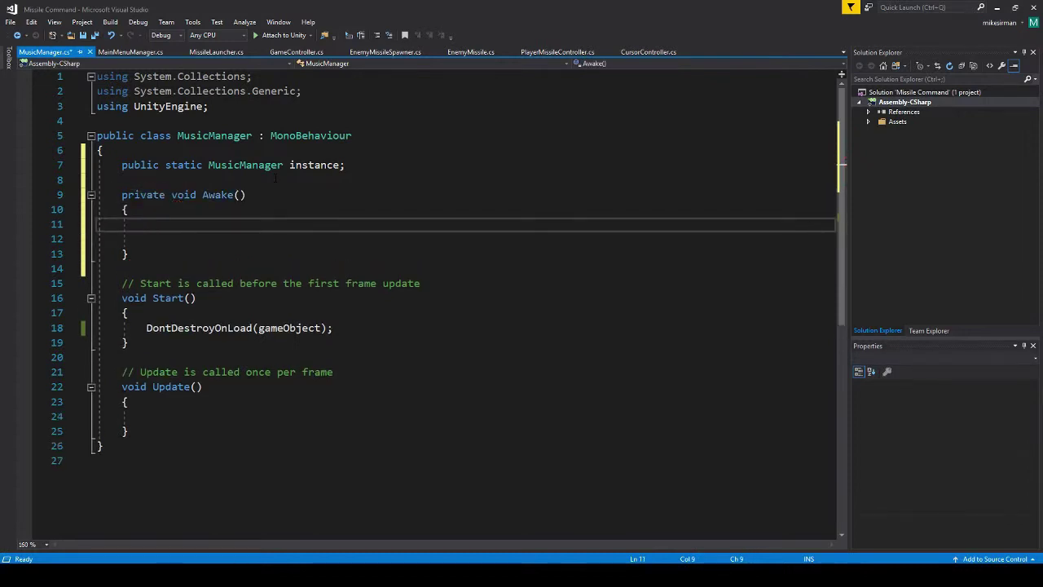
type("if (instance")
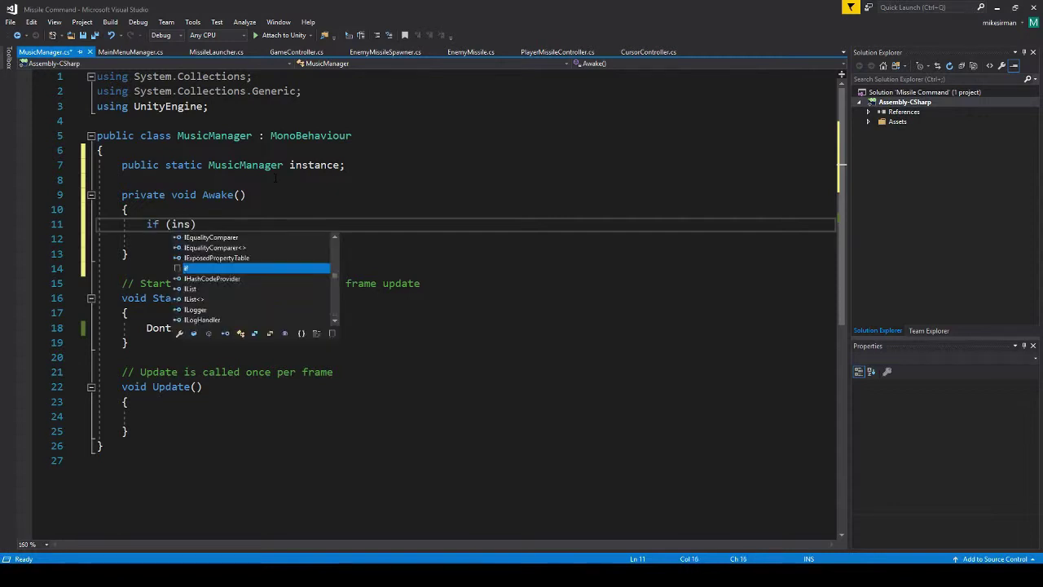
type(" == null")
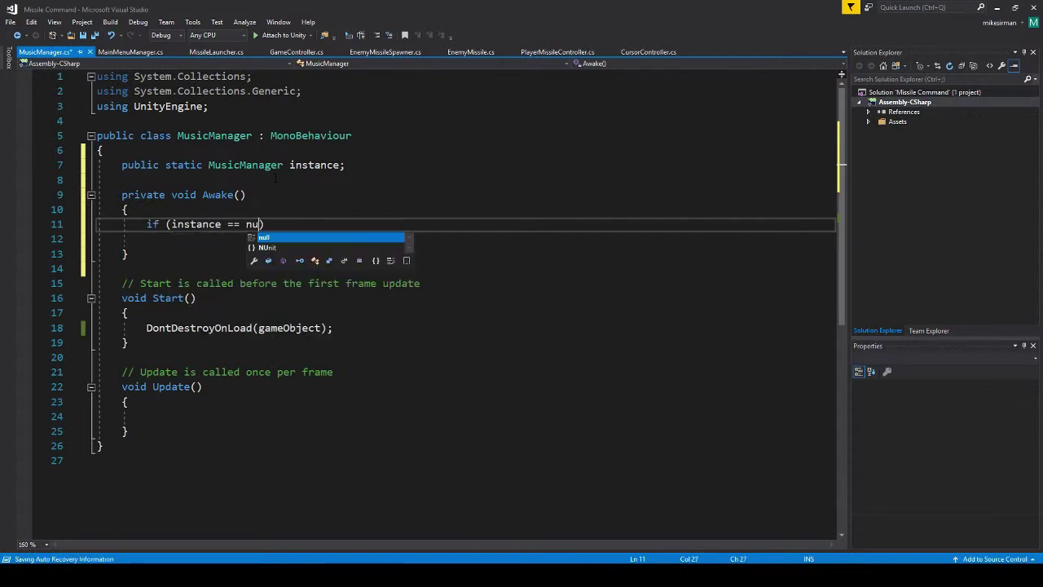
key("End")
key("Return")
type("{")
key("Return")
type("ins")
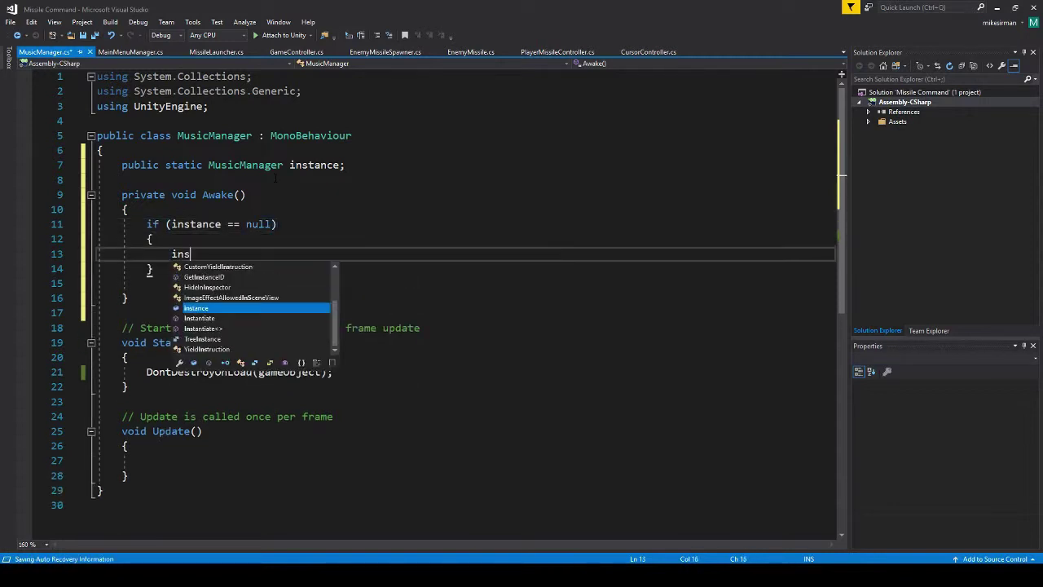
type("tance = this;")
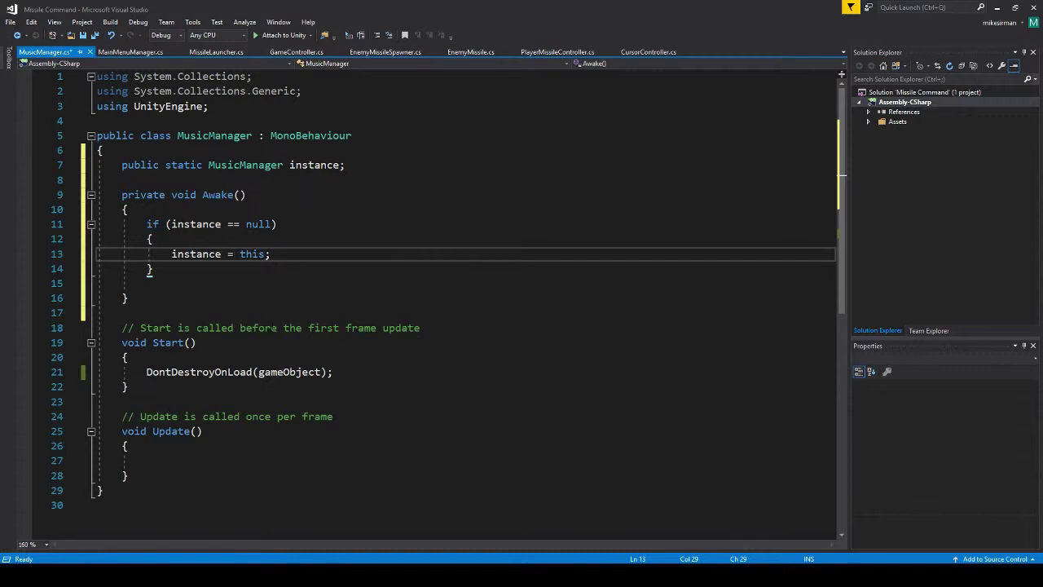
Move the DontDestroyOnLoad call from Start into Awake's null-check block.
left_click_drag(334, 372, 146, 372)
key("ctrl+c")
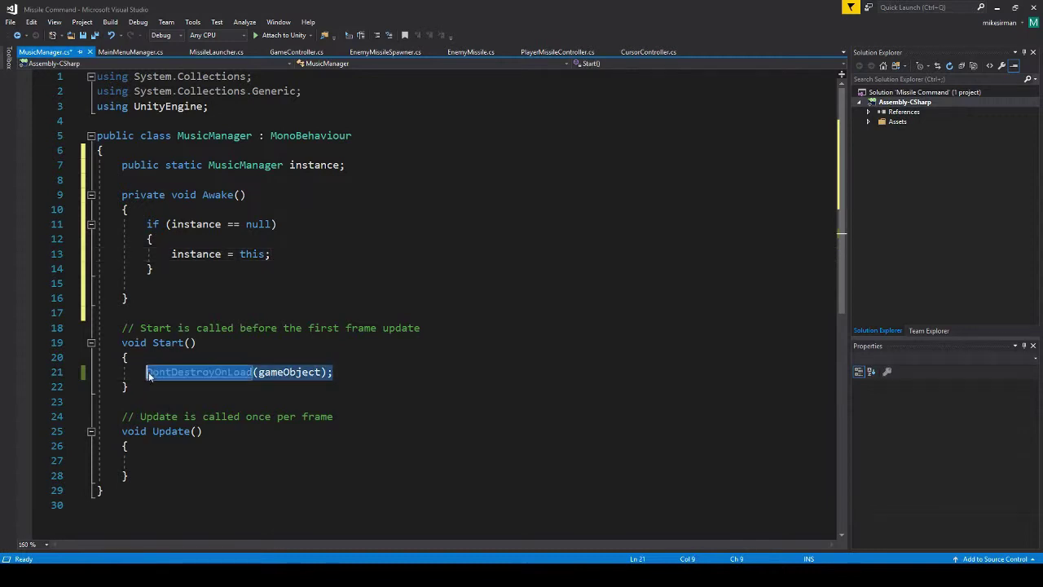
key("Delete")
left_click(292, 253)
key("Return")
key("ctrl+v")
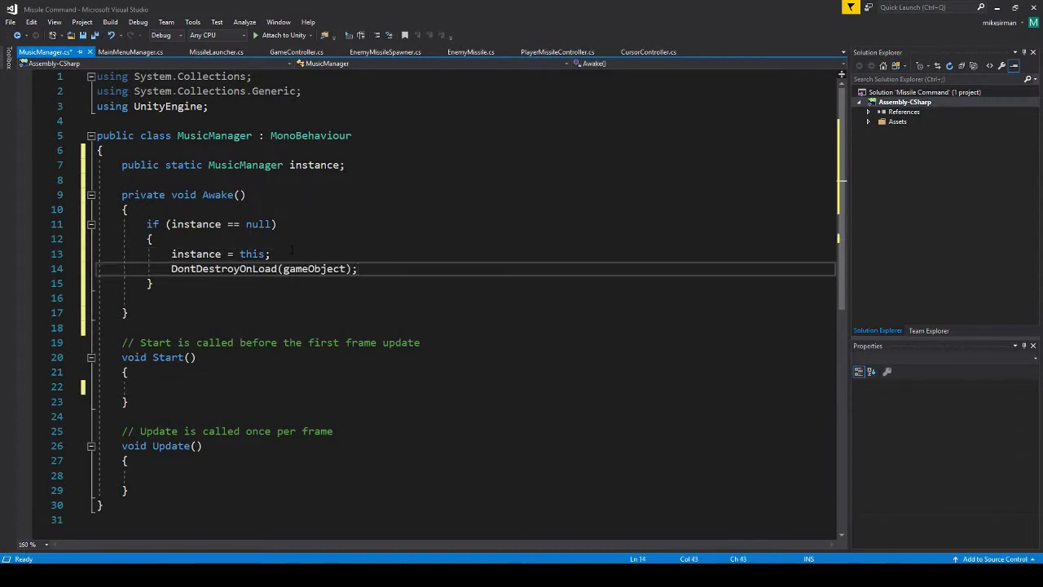
Add an else branch calling Destroy(gameObject), then save the script.
key("Down")
key("Return")
type("else")
key("Return")
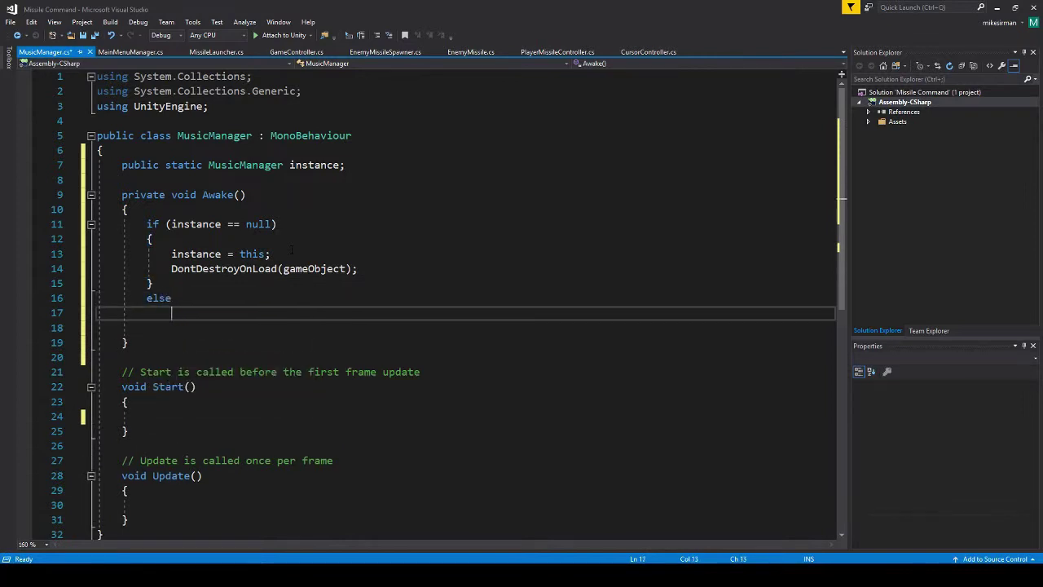
type("{")
key("Return")
type("Destroy(")
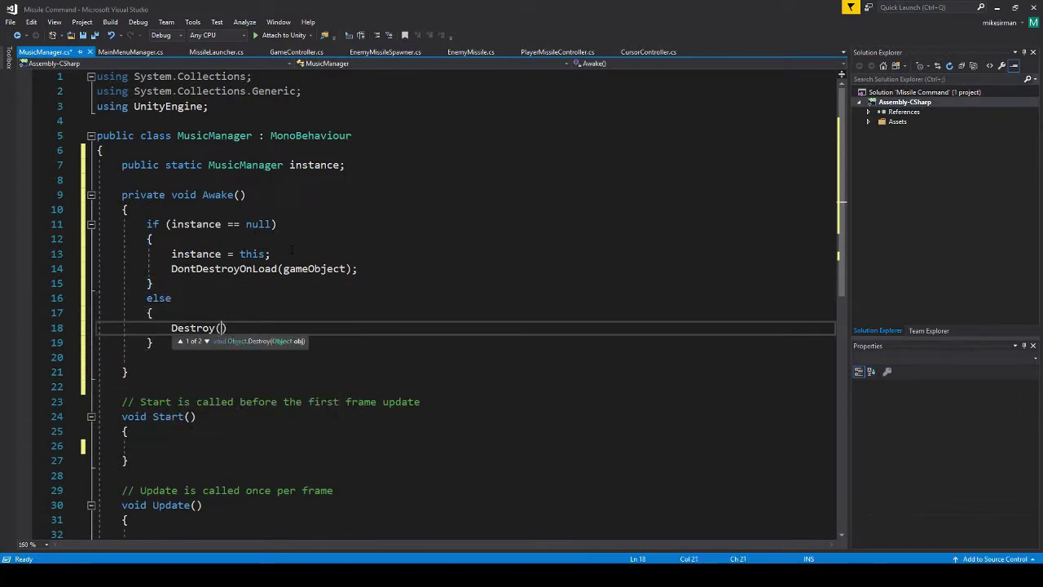
type("gam")
key("Tab")
type(");")
key("ctrl+s")
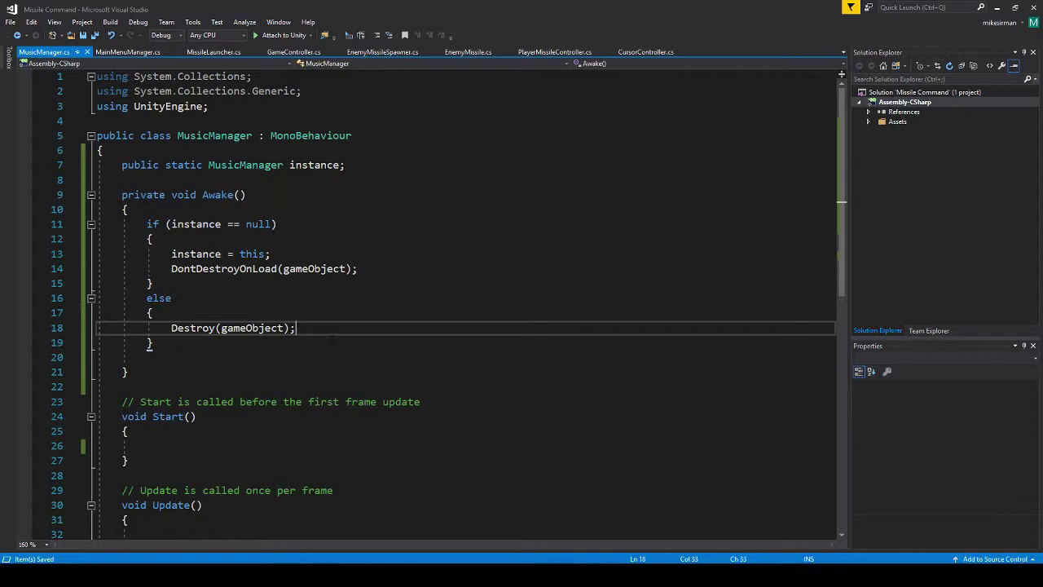
key("alt+Tab")
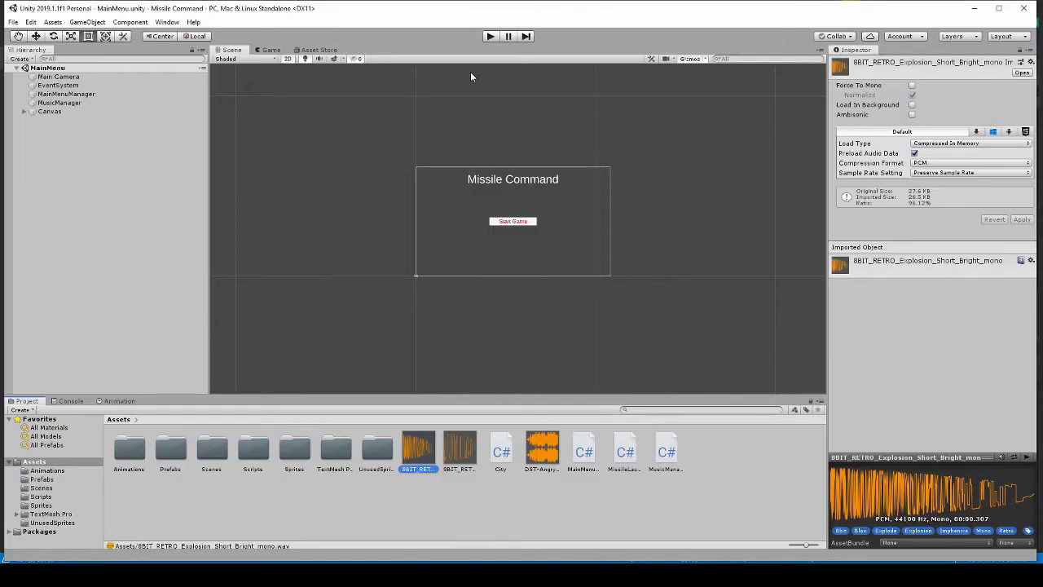
left_click(490, 36)
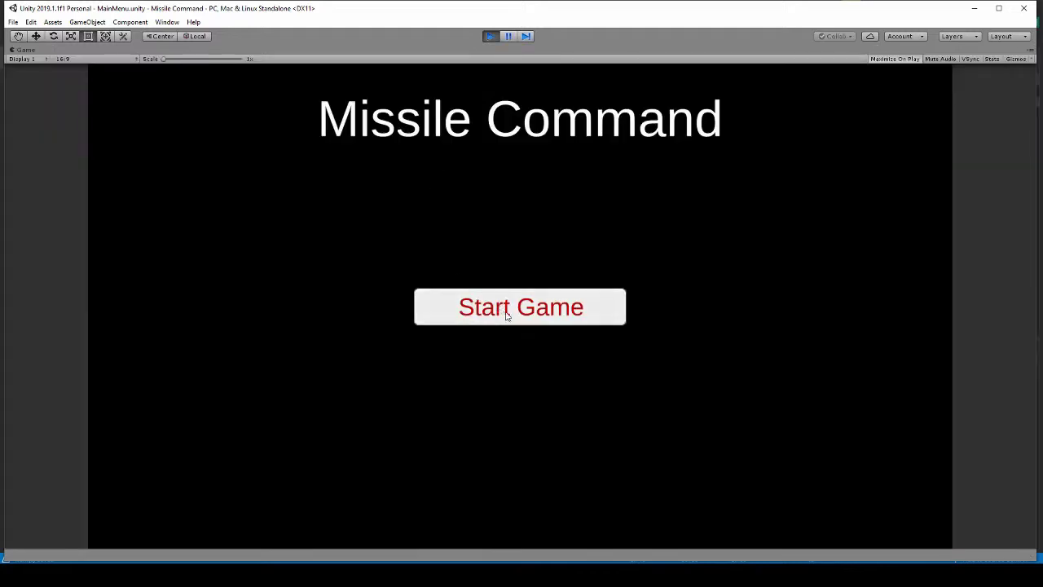
left_click(505, 315)
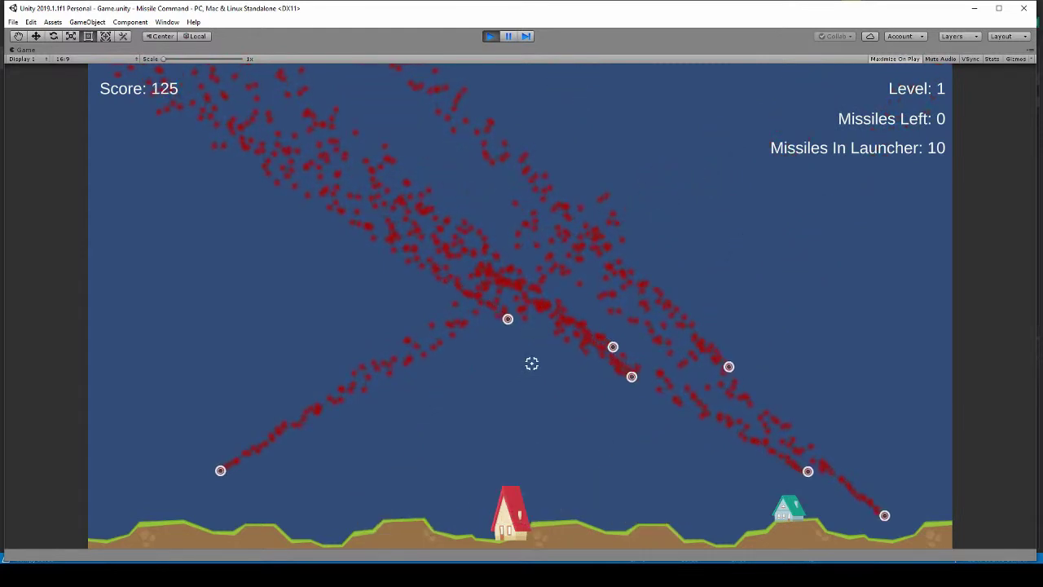
left_click(358, 255)
left_click(432, 237)
left_click(497, 218)
left_click(509, 209)
left_click(473, 200)
left_click(436, 192)
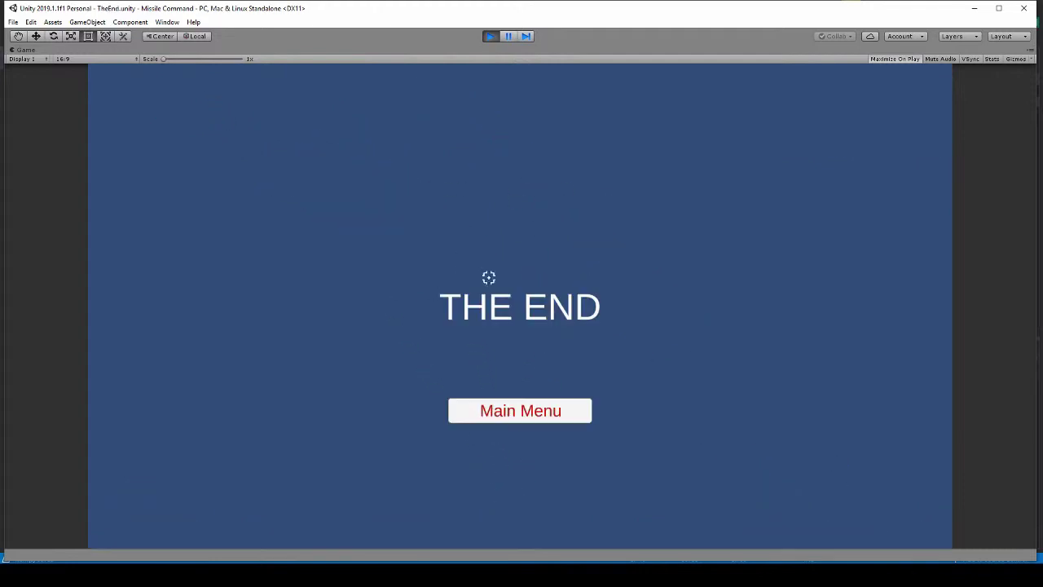
left_click(516, 420)
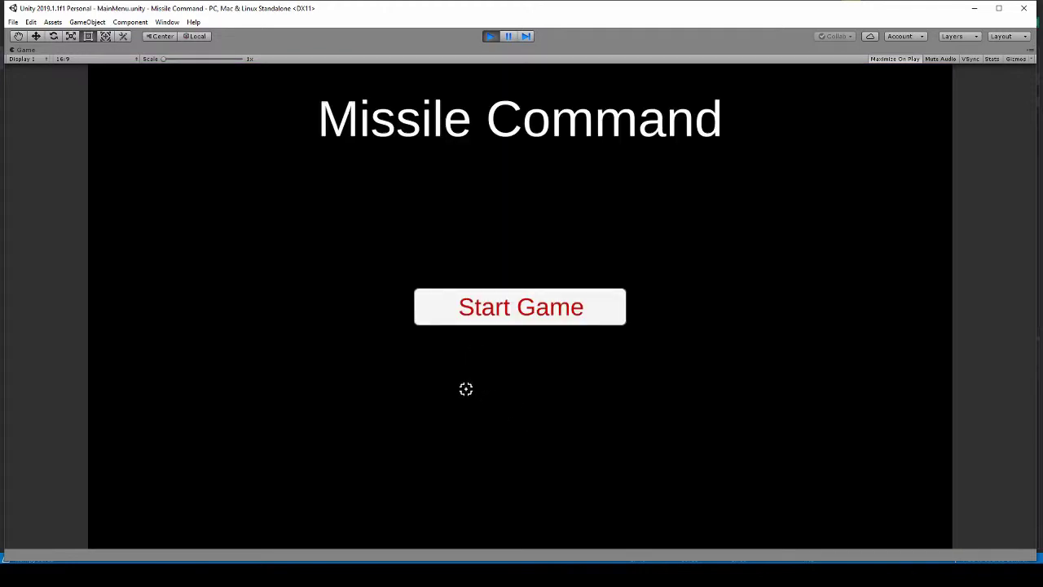
left_click(520, 306)
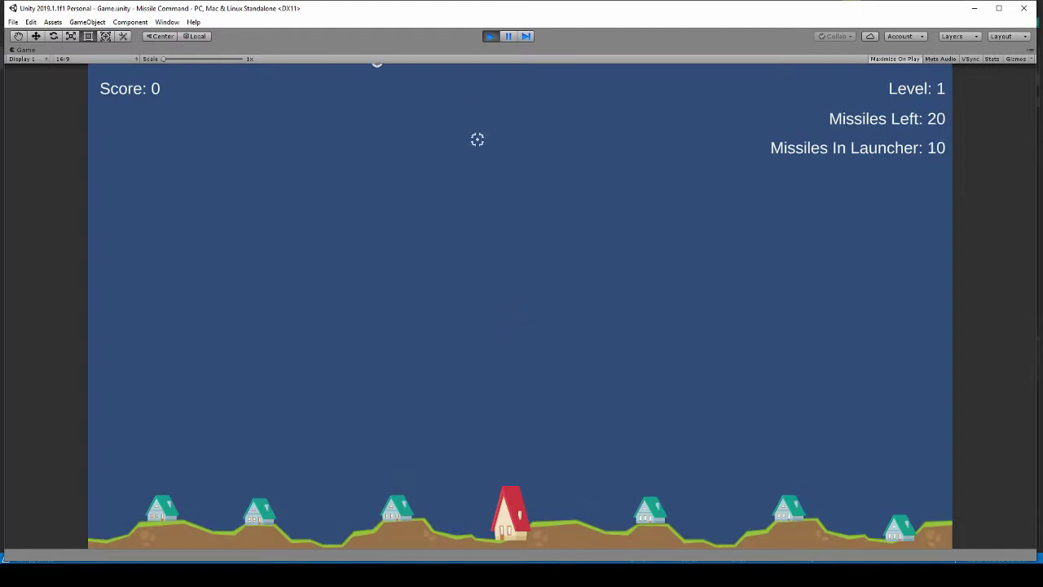
left_click(490, 36)
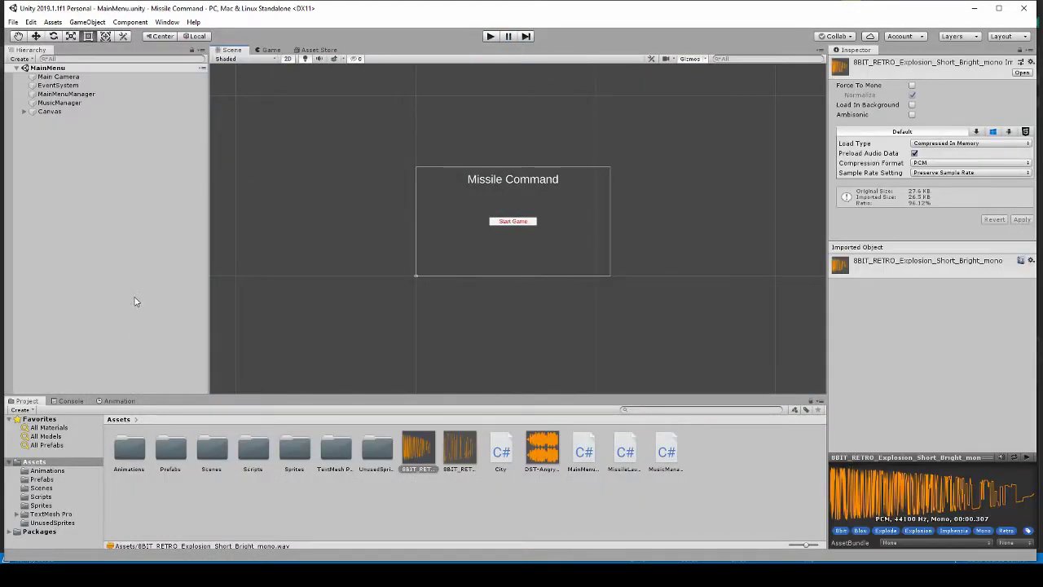
Set the PlayerMissile prefab's speed to 7.5.
left_click(45, 488)
left_click(49, 480)
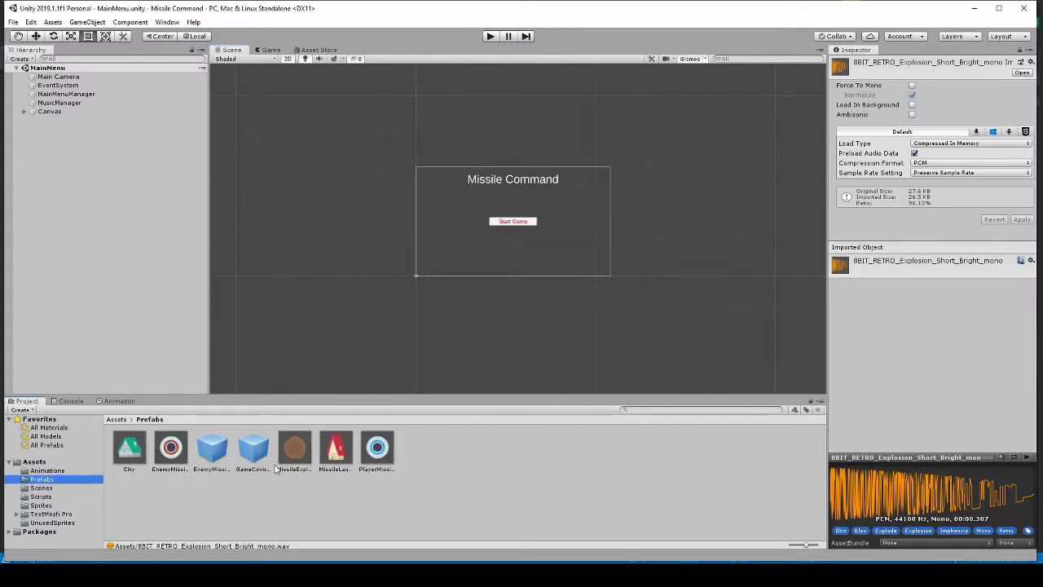
left_click(384, 447)
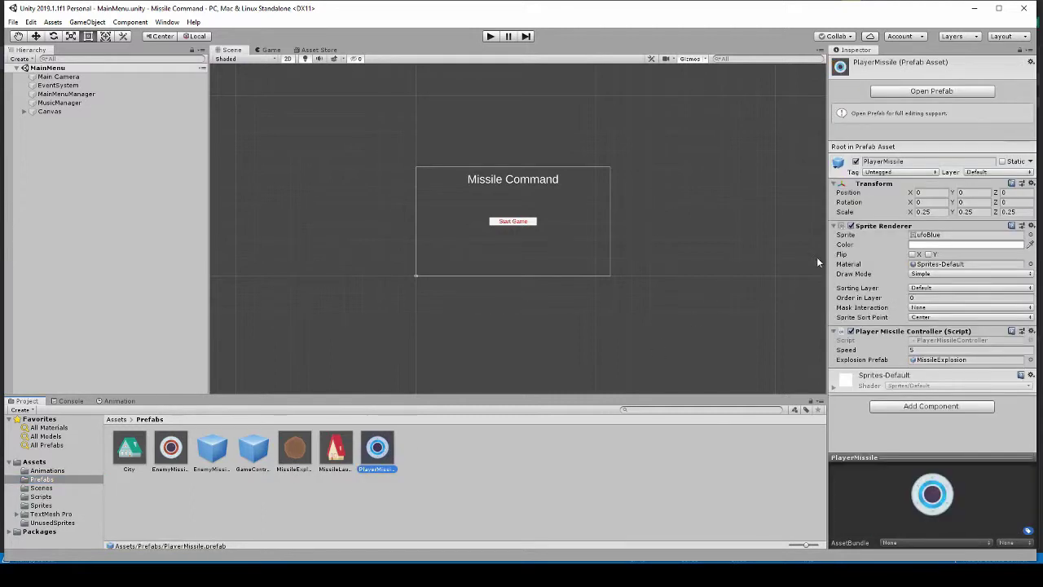
left_click(915, 350)
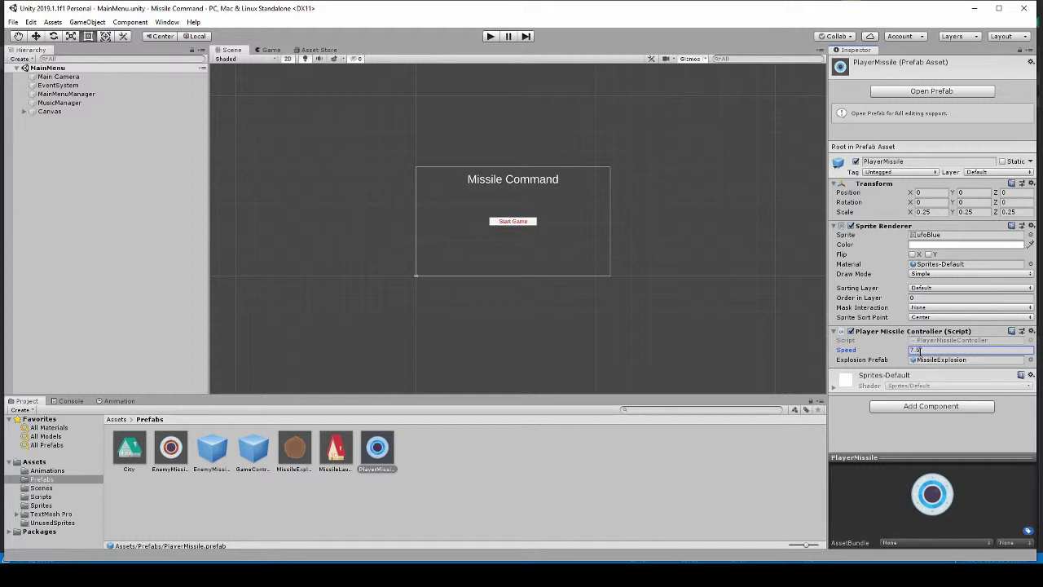
type("7.5")
key("Return")
Play-test from the main menu, firing missiles at incoming enemies until the score reaches 200, then stop.
left_click(491, 37)
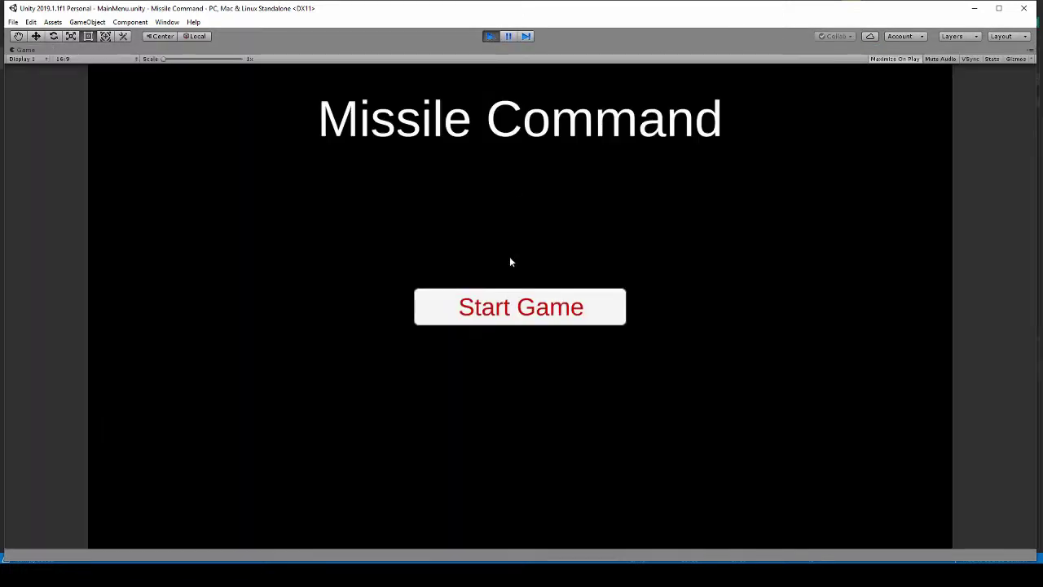
left_click(507, 307)
left_click(505, 225)
left_click(671, 230)
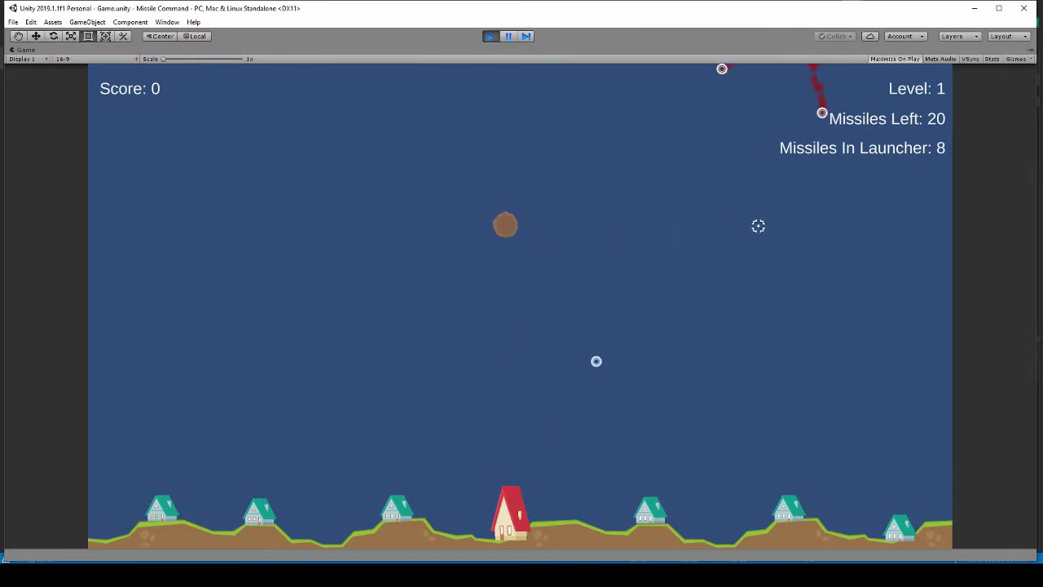
left_click(831, 174)
left_click(653, 124)
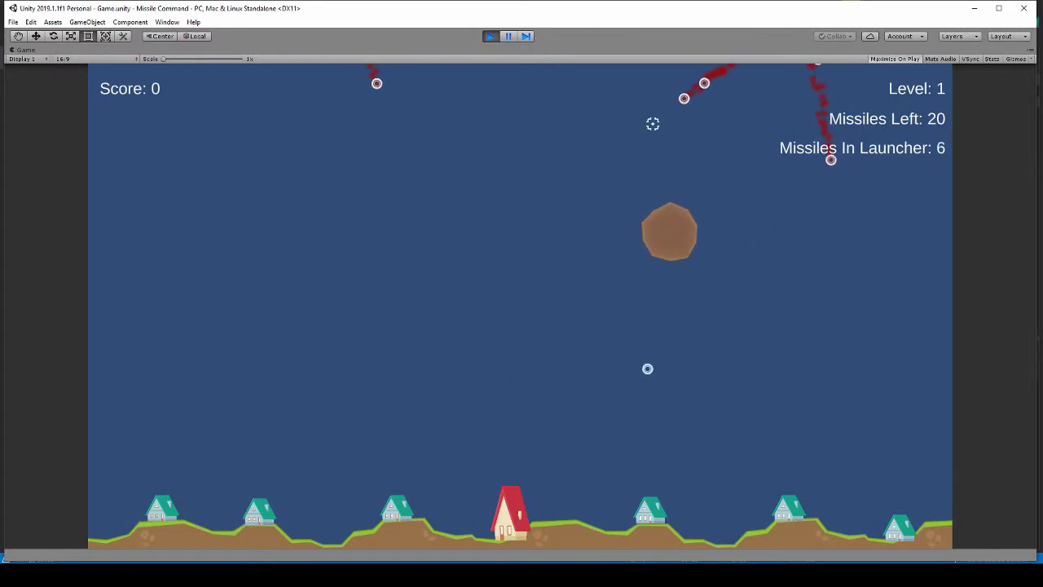
left_click(393, 146)
left_click(306, 145)
left_click(526, 165)
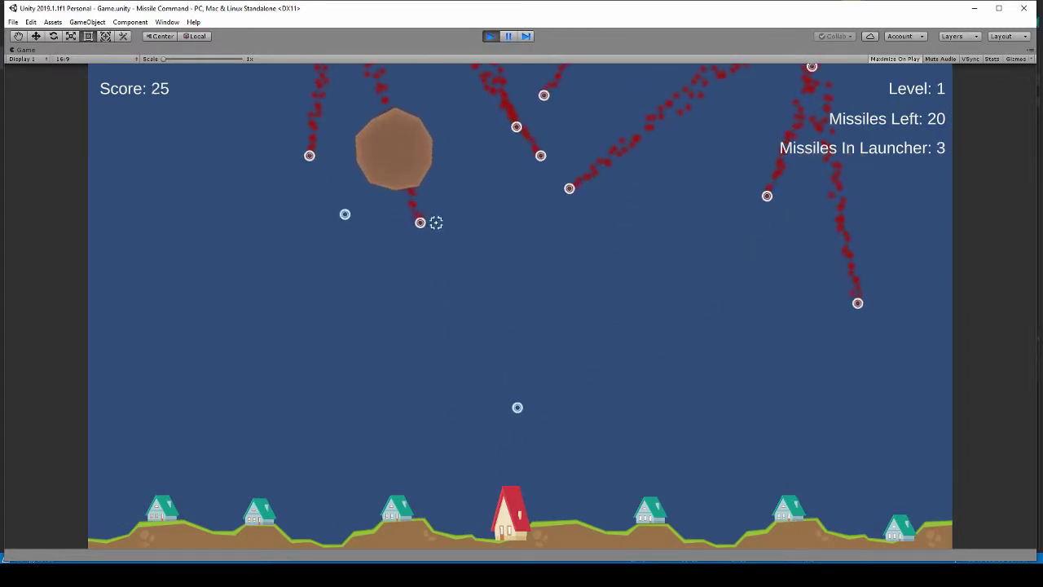
left_click(469, 323)
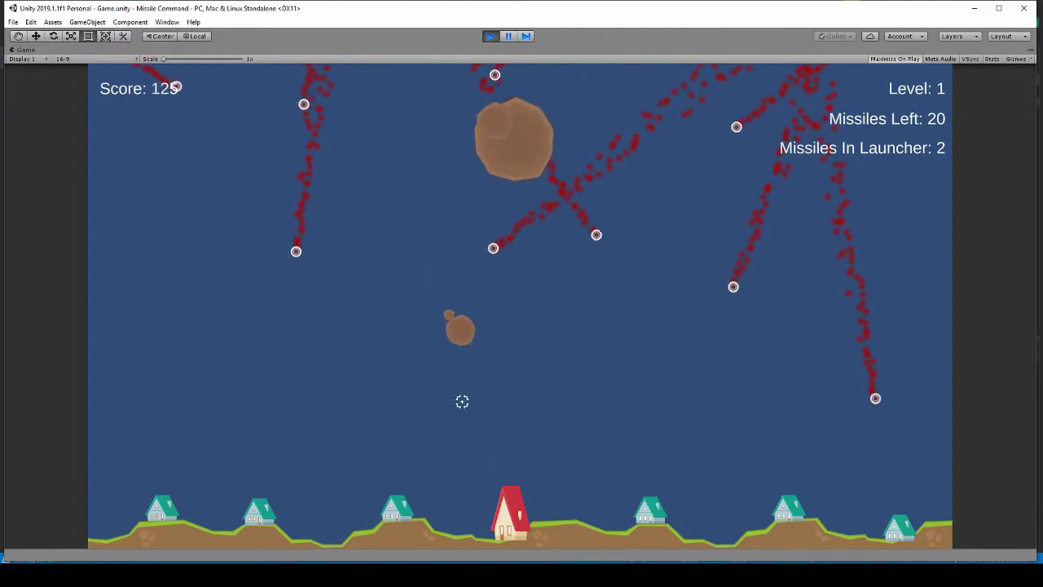
left_click(698, 347)
left_click(897, 496)
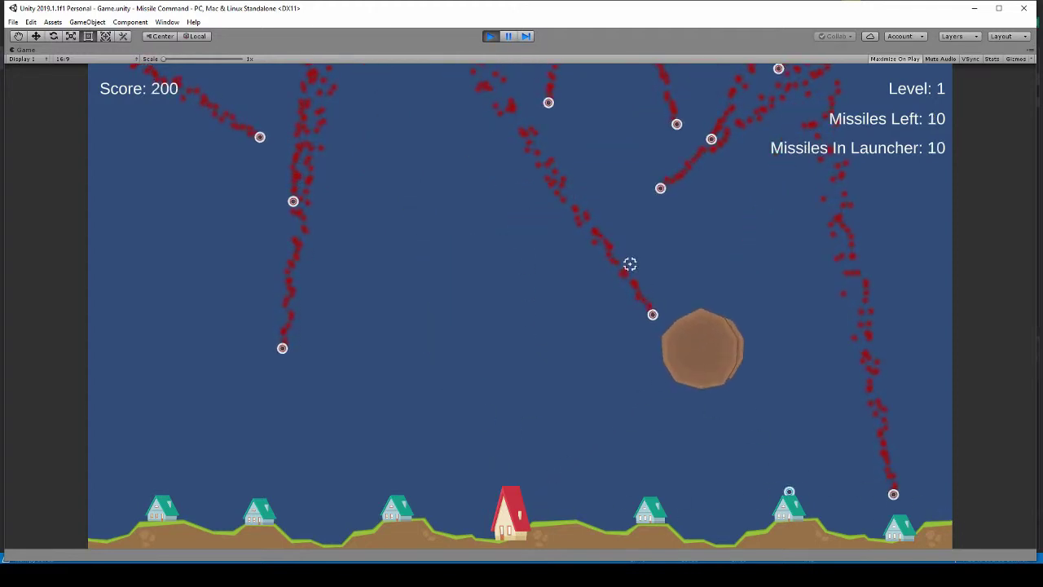
left_click(489, 36)
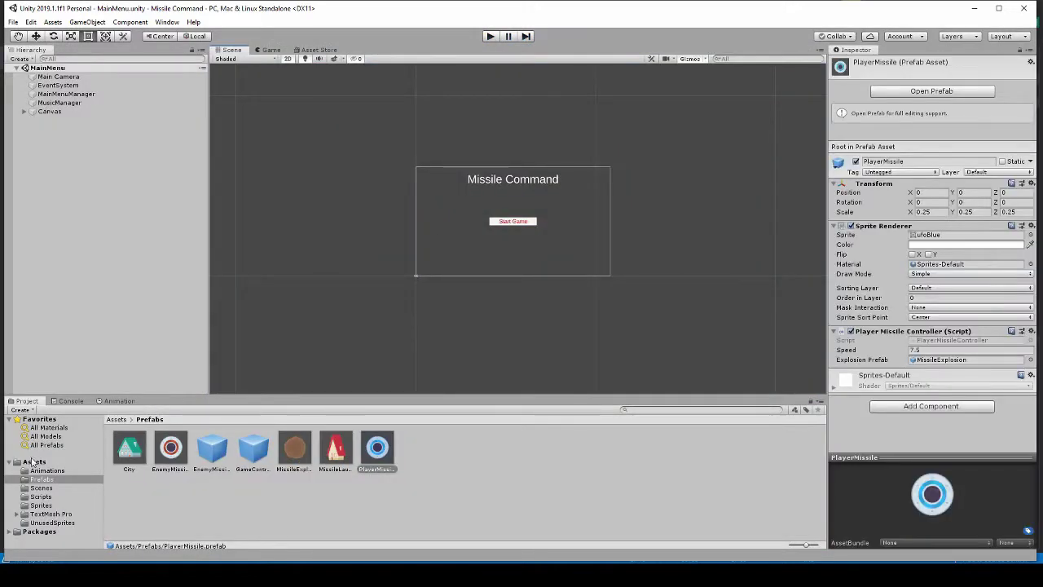
Move the City, MainMenu, MissileLauncher and MusicManager scripts into the Scripts folder.
left_click(34, 462)
left_click(501, 452)
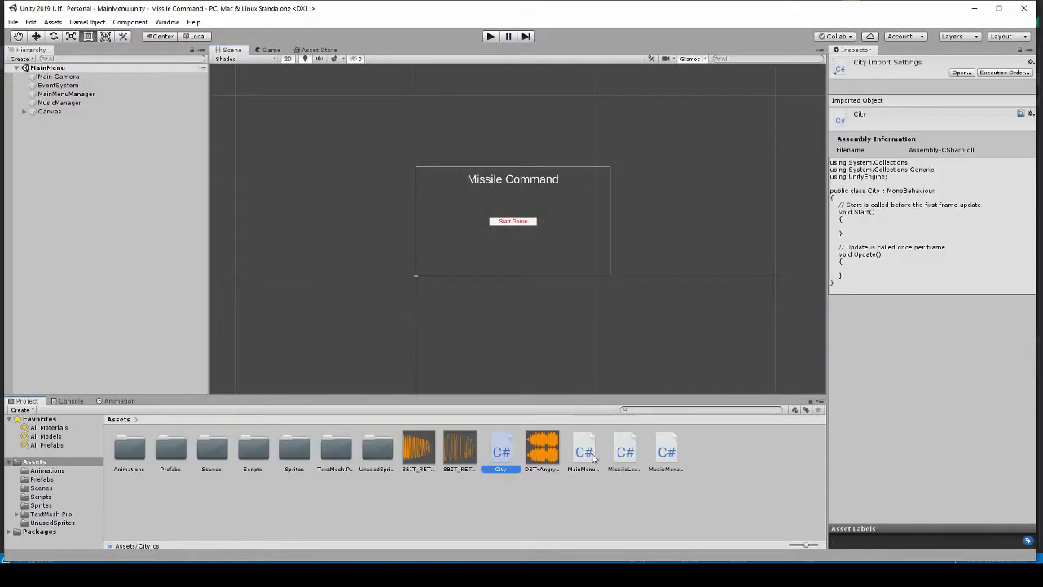
left_click(583, 452, "ctrl")
left_click(625, 452, "ctrl")
left_click(666, 452, "ctrl")
left_click_drag(493, 451, 253, 454)
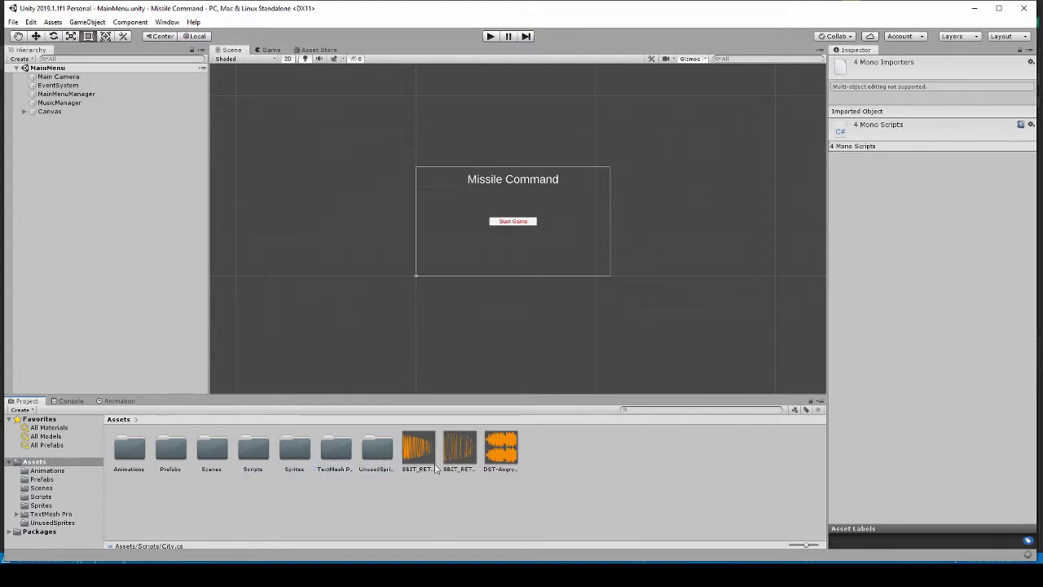
Create a Music folder in Assets and move the DST-Angry track into it.
right_click(597, 453)
mouse_move(723, 194)
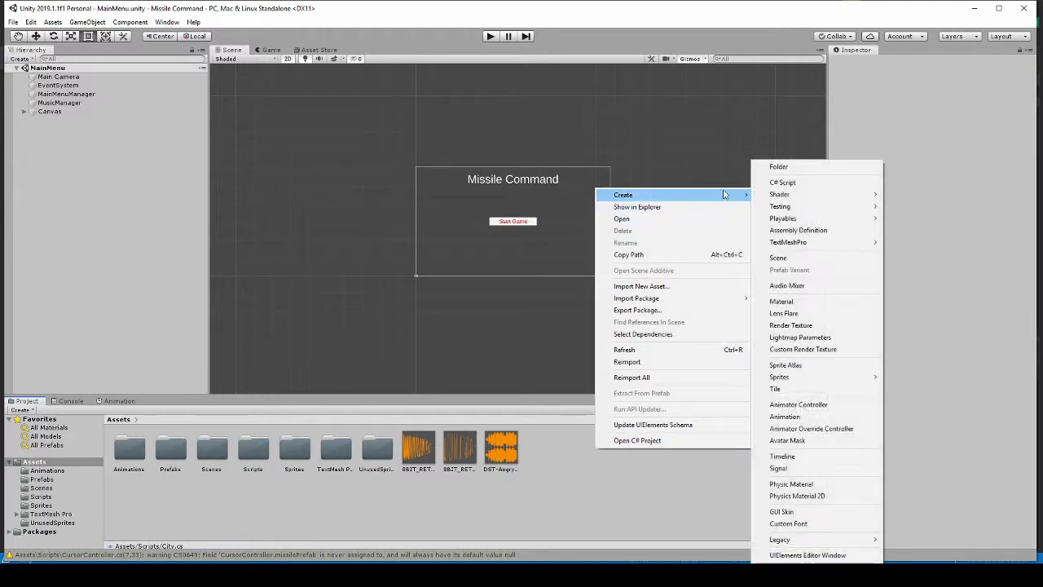
left_click(774, 167)
type("Music")
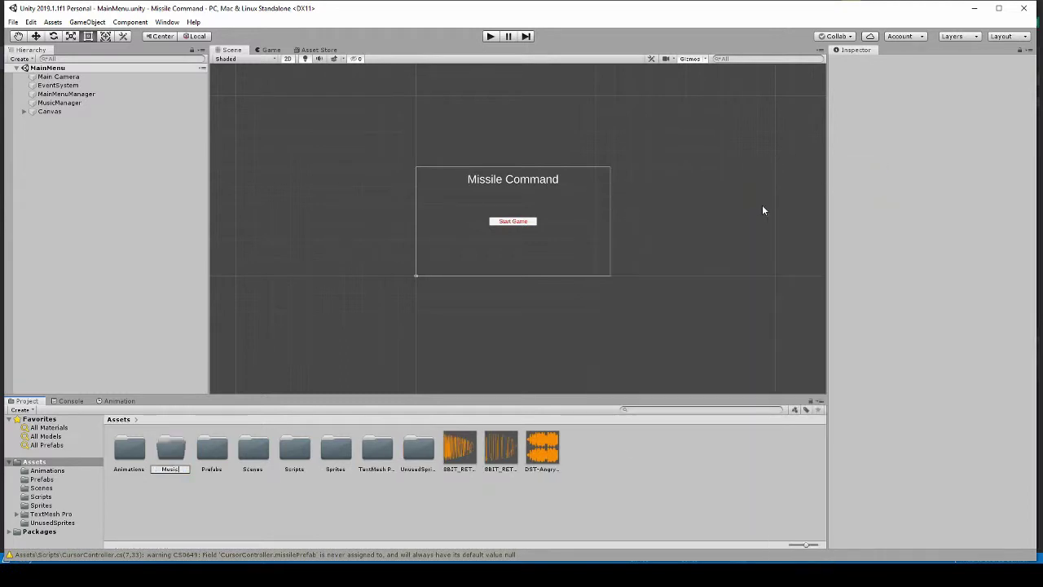
left_click(764, 210)
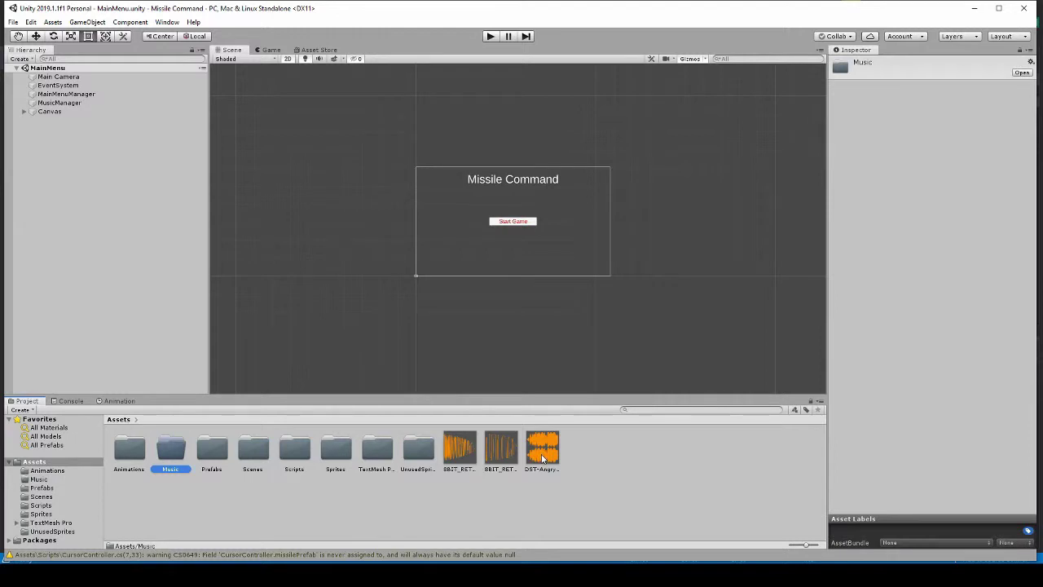
left_click_drag(542, 450, 172, 450)
Create a SoundFX folder, move both 8BIT_RETRO sound clips into it, then return to Visual Studio.
right_click(602, 459)
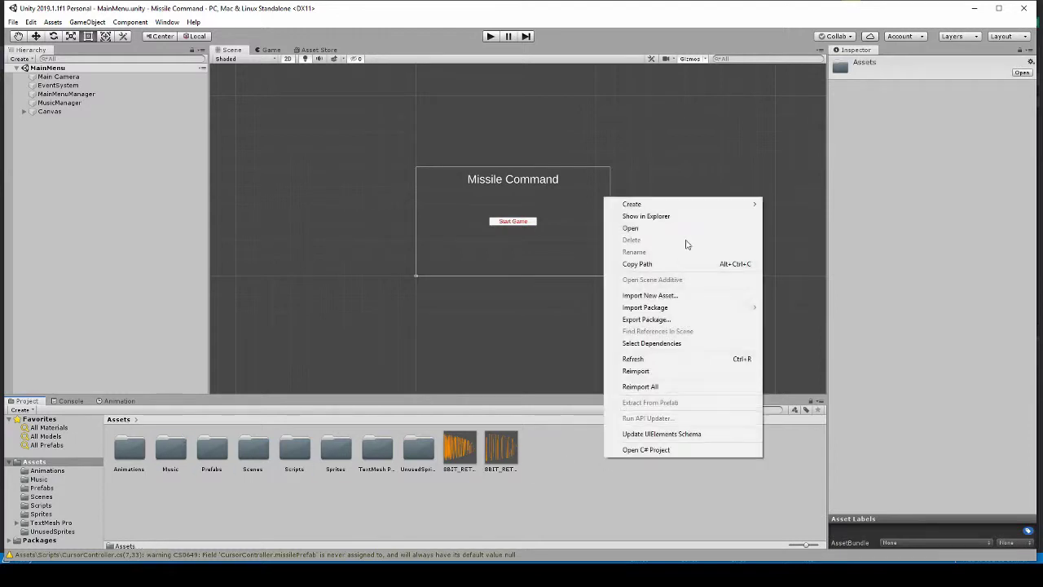
mouse_move(697, 206)
left_click(810, 168)
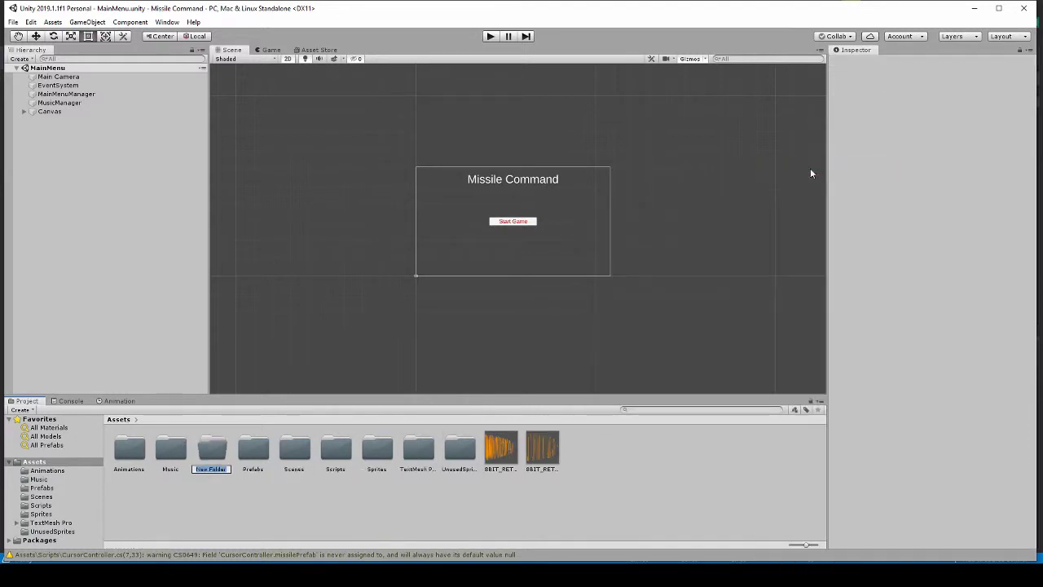
type("SoundFX")
key("Return")
left_click(501, 452)
left_click(542, 449, "shift")
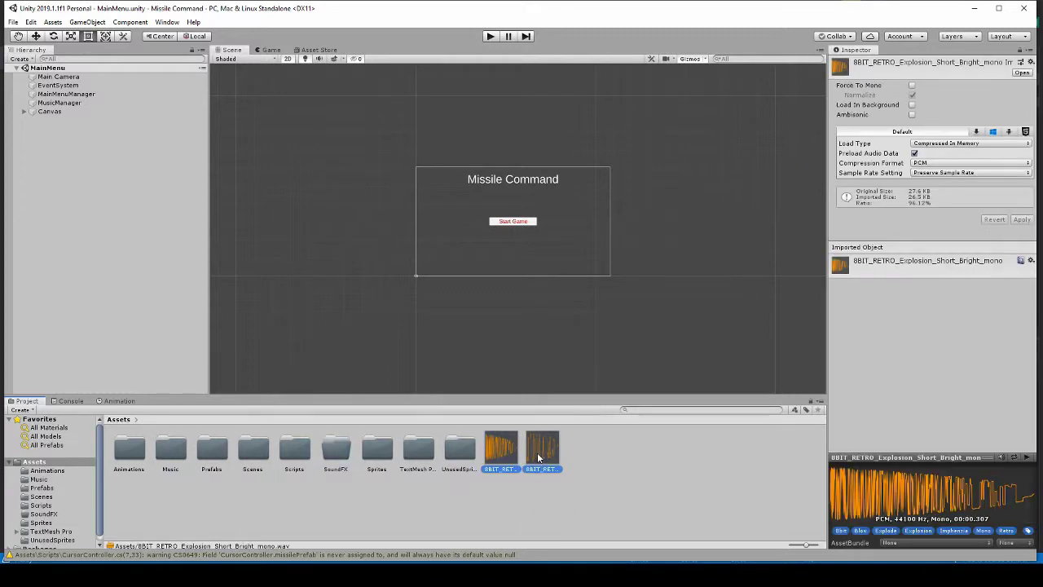
left_click_drag(507, 459, 345, 462)
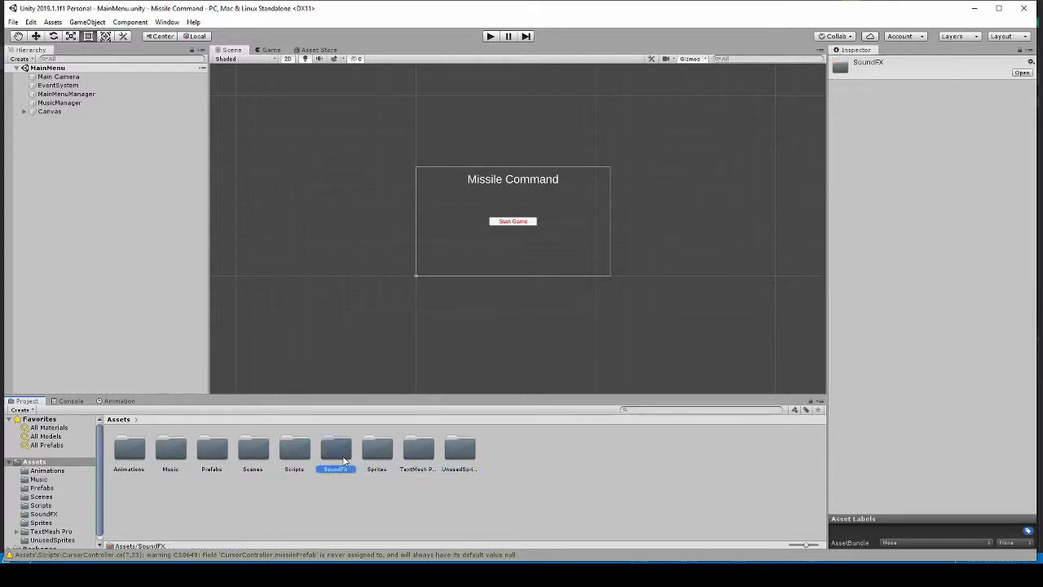
double_click(346, 462)
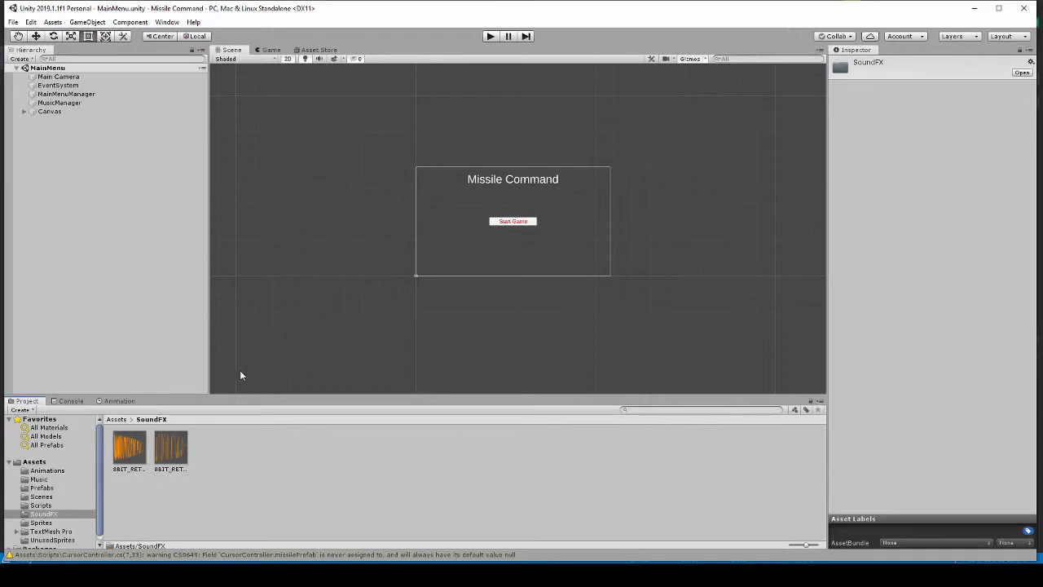
mouse_move(448, 571)
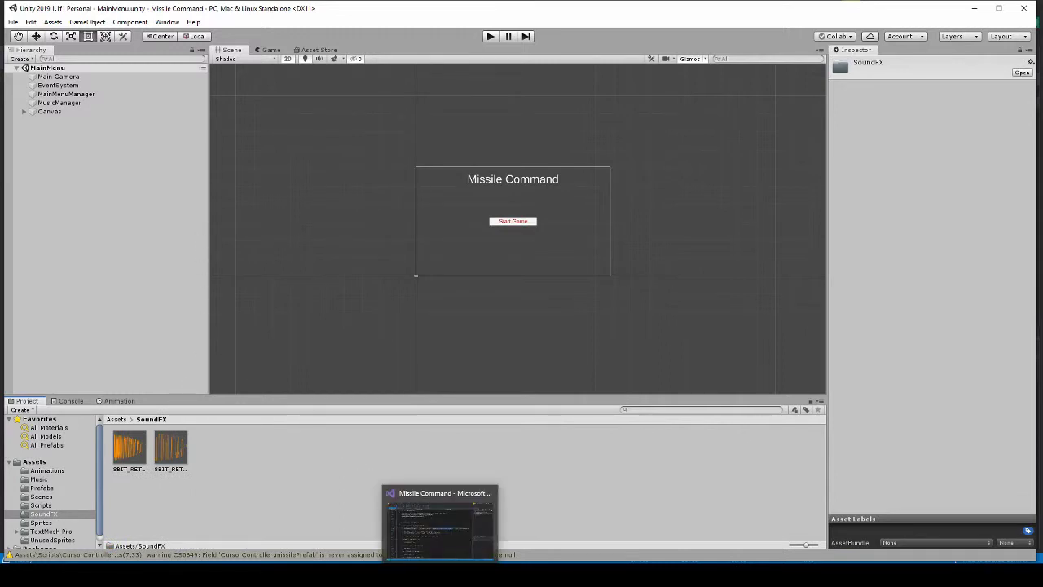
left_click(448, 521)
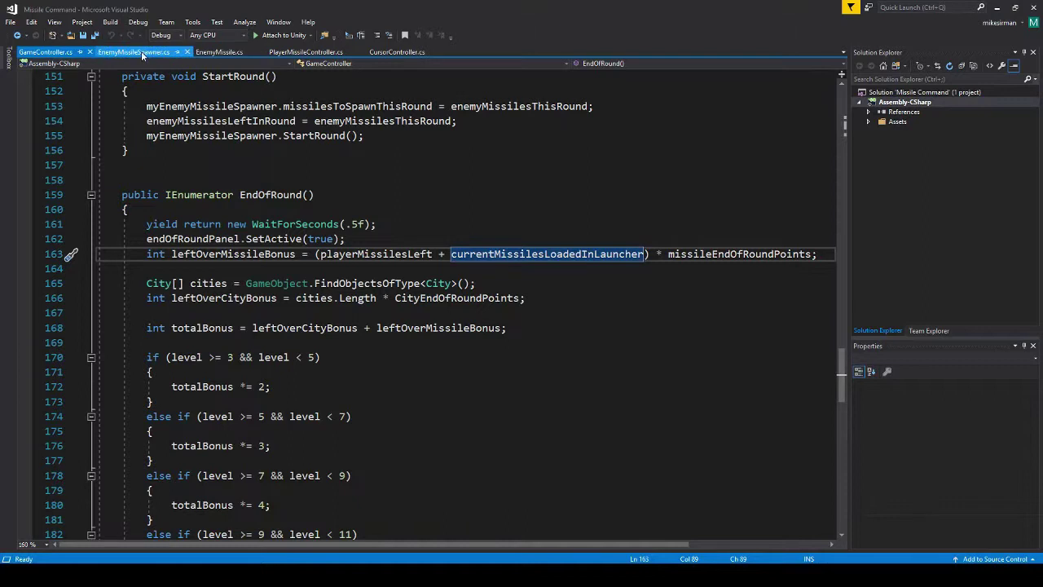
Add '[SerializeField] private AudioClip missileShootSound;' after CursorController's prefab fields and save.
left_click(398, 52)
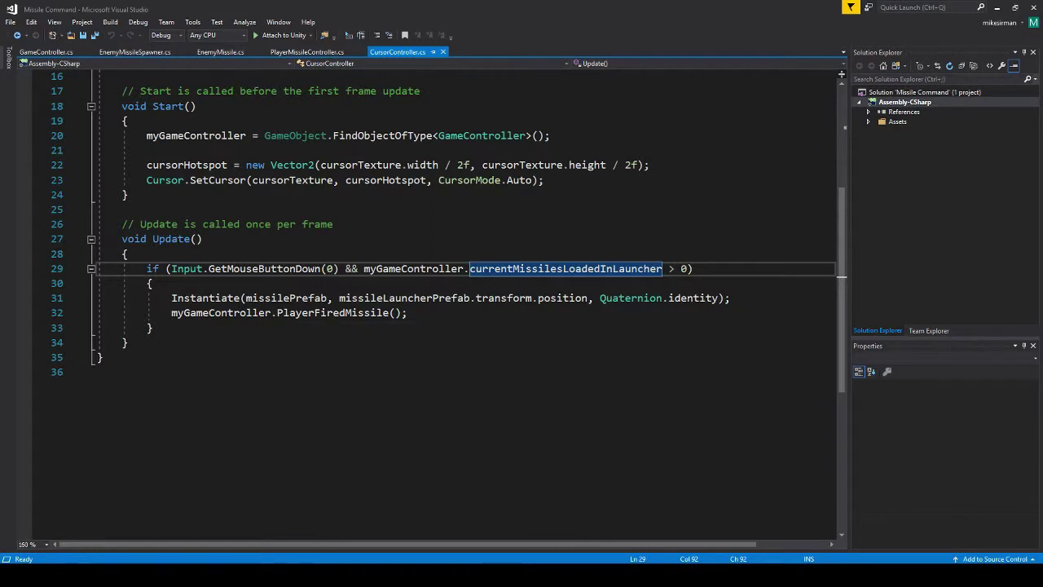
scroll(309, 277, "up", 5)
left_click(385, 195)
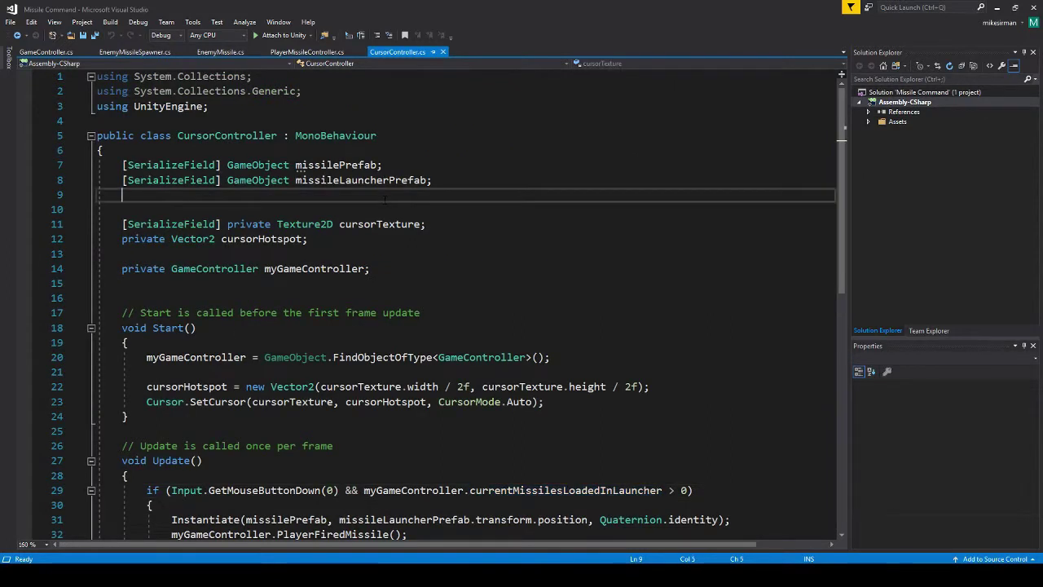
key("Return")
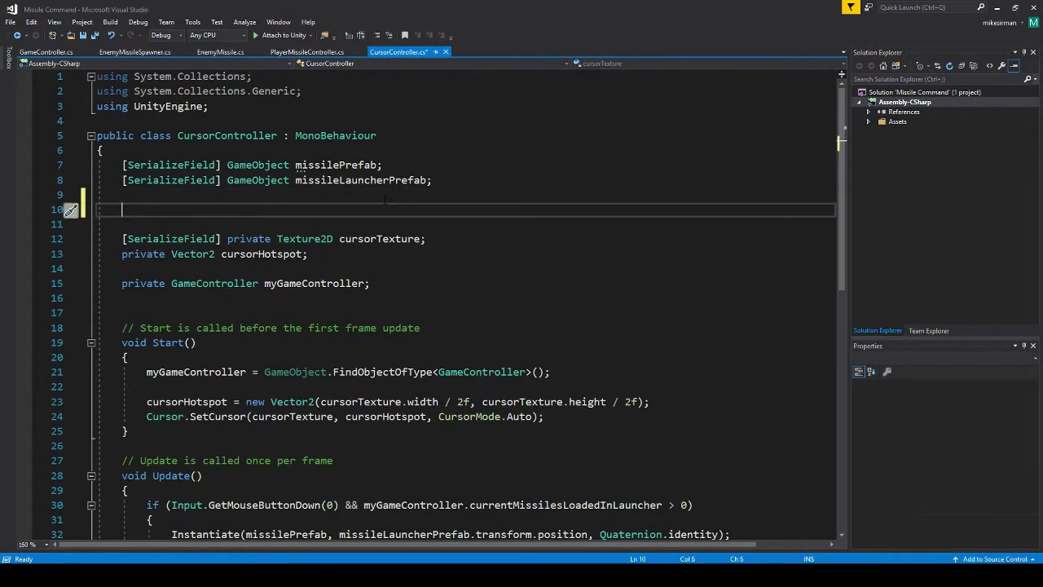
type("[SerializeField] private audiocl")
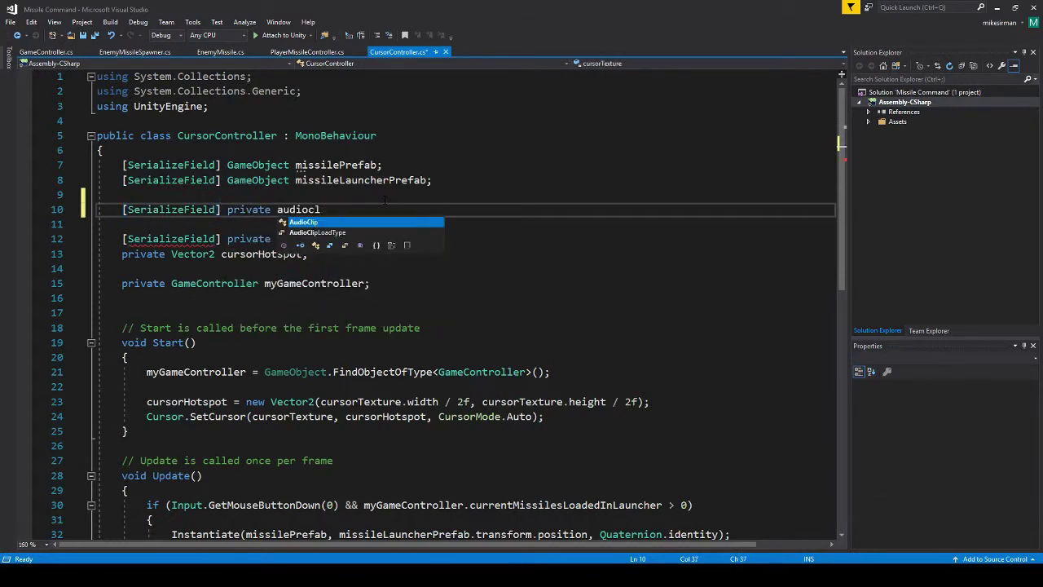
key("Tab")
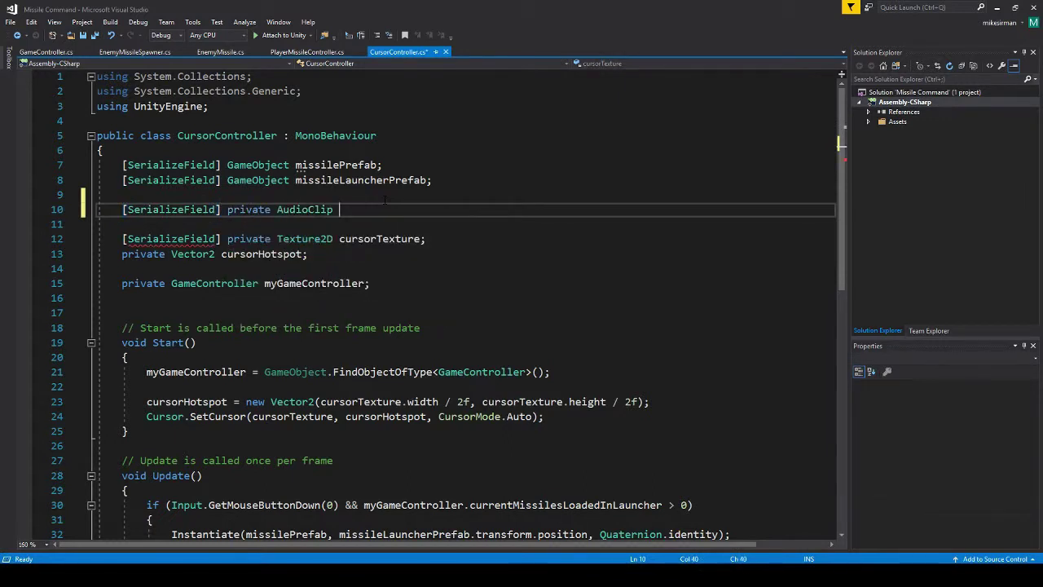
type("Missil")
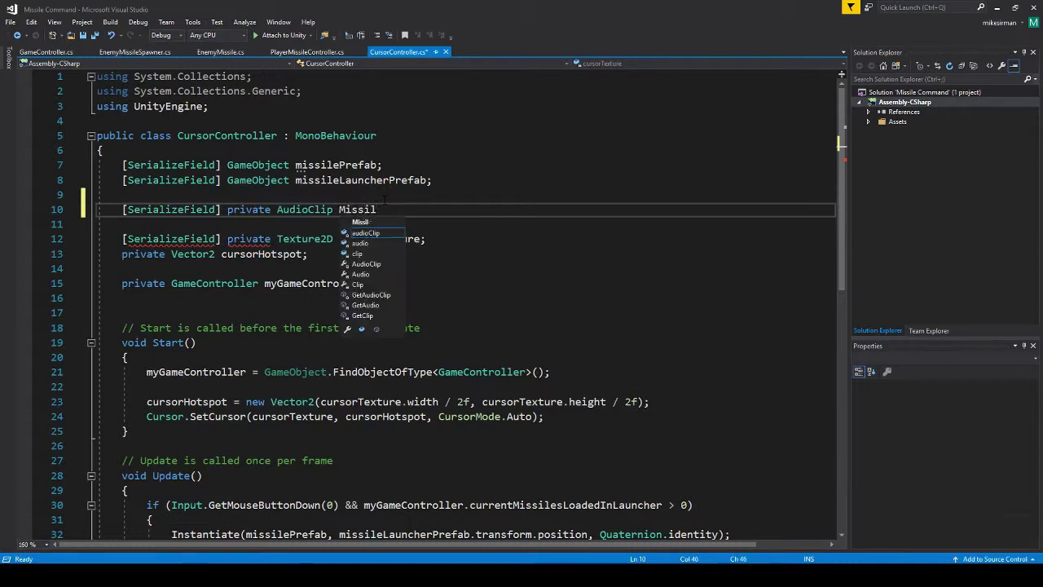
key("BackSpace")
key("BackSpace")
key("BackSpace")
key("BackSpace")
key("BackSpace")
key("BackSpace")
type("missileShootSound;")
key("ctrl+s")
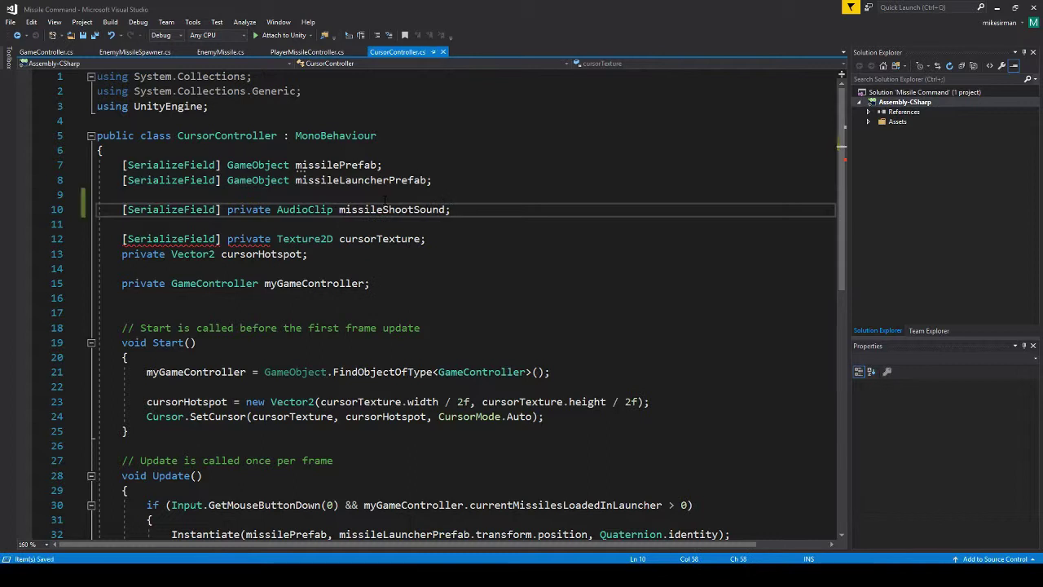
scroll(385, 201, "down", 1)
scroll(385, 155, "down", 2)
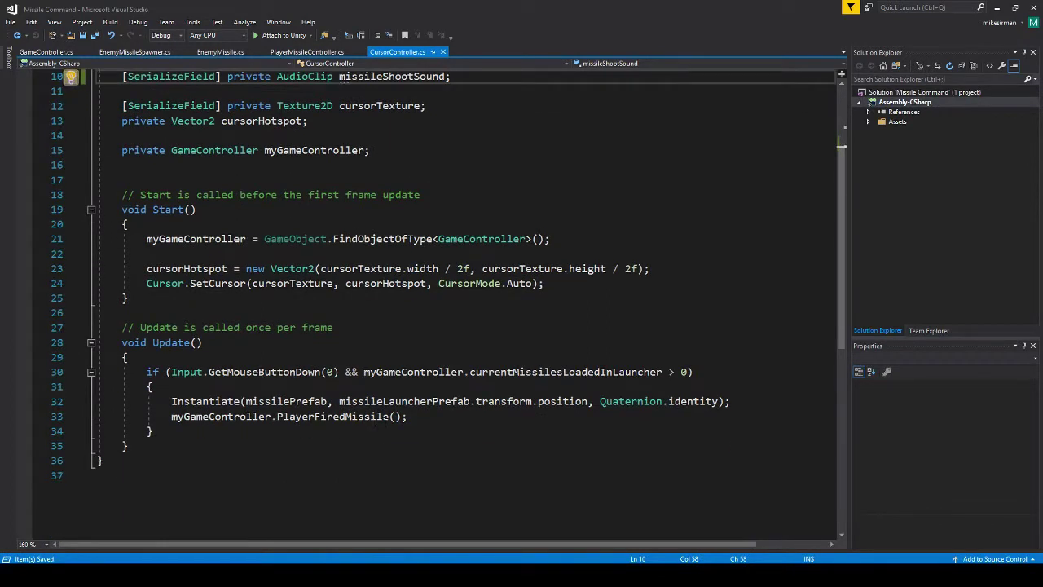
Start writing an AudioSource play call after the PlayerFiredMissile call in Update.
left_click(419, 418)
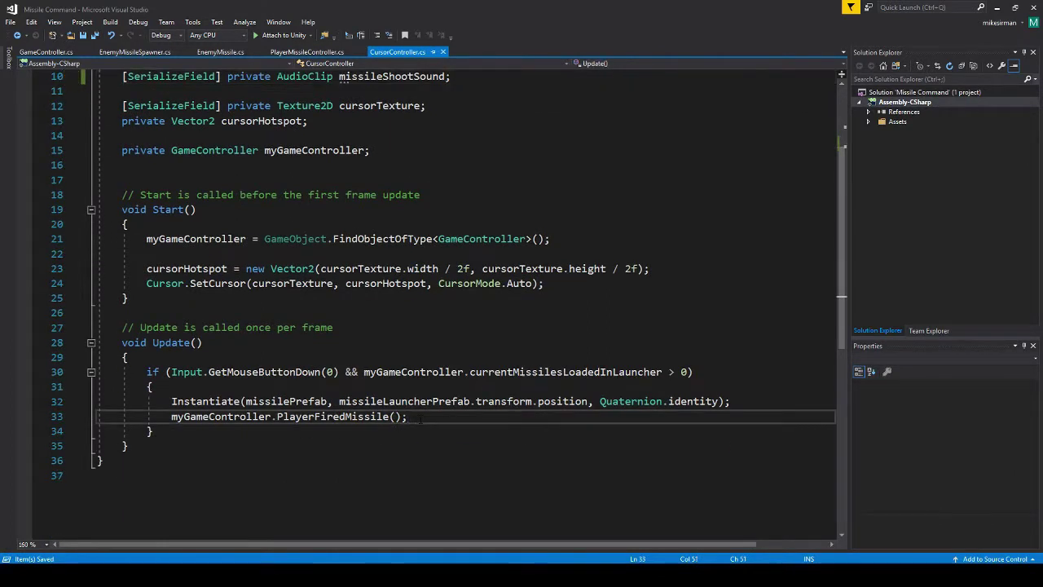
key("Return")
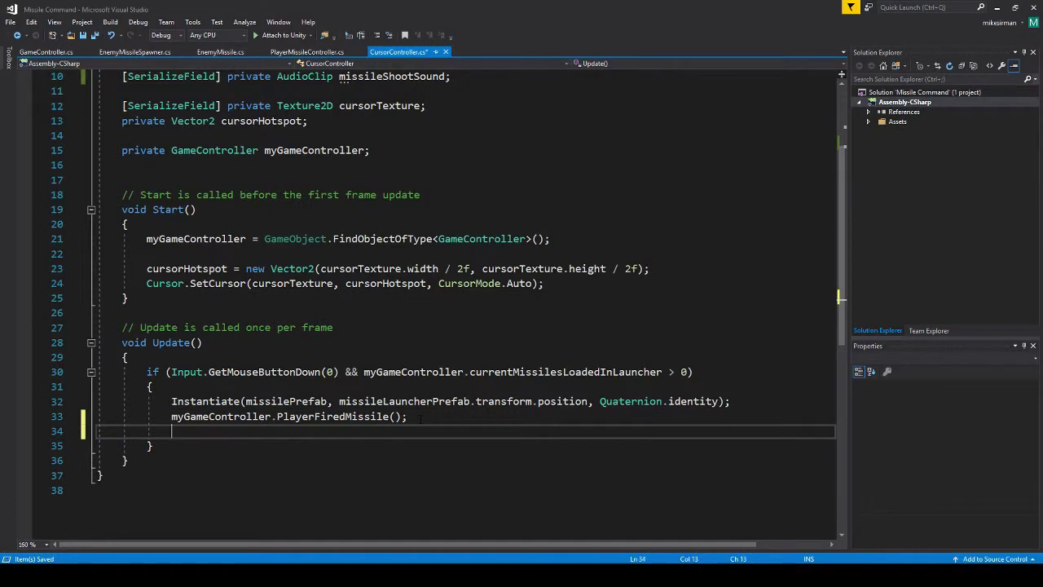
type("Au")
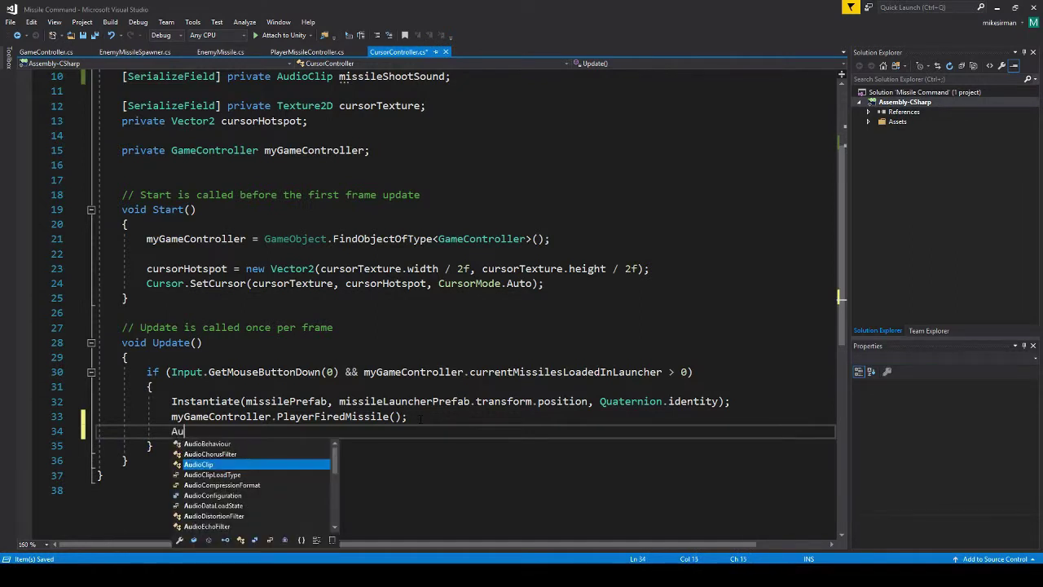
type("dioSource(")
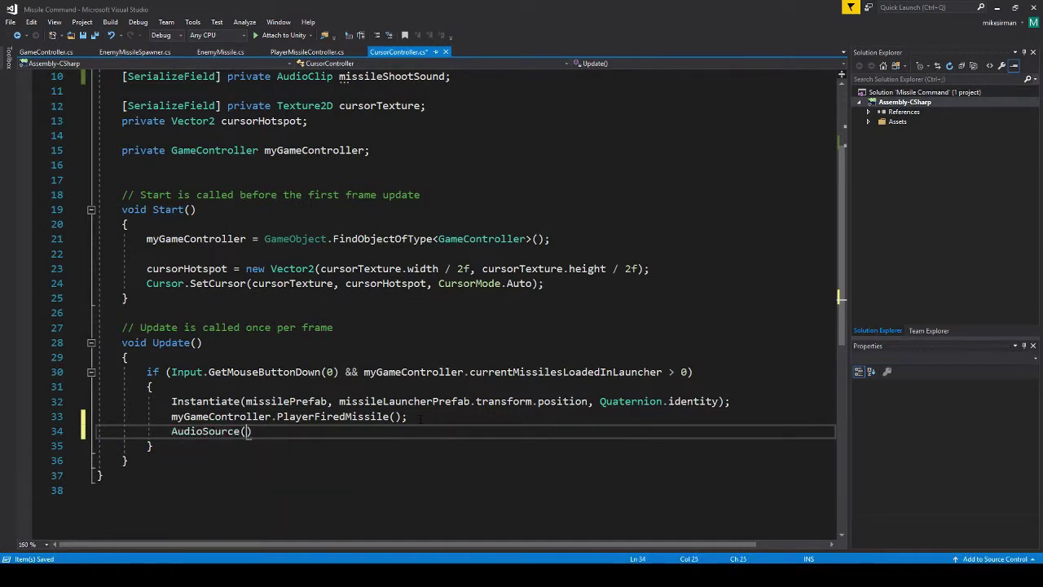
key("BackSpace")
type(".playon")
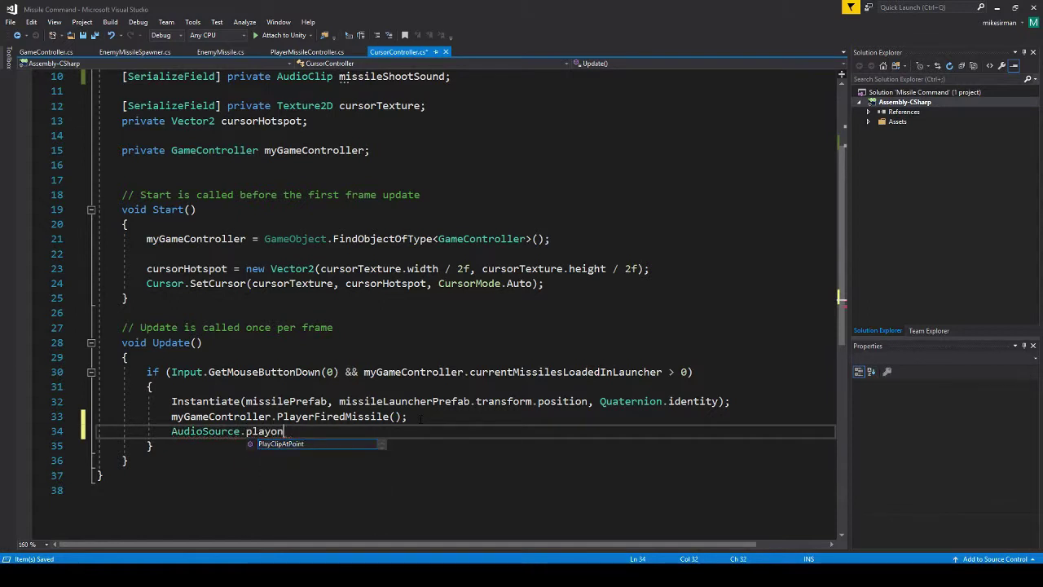
key("BackSpace")
key("BackSpace")
key("BackSpace")
key("BackSpace")
key("BackSpace")
key("BackSpace")
key("BackSpace")
key("BackSpace")
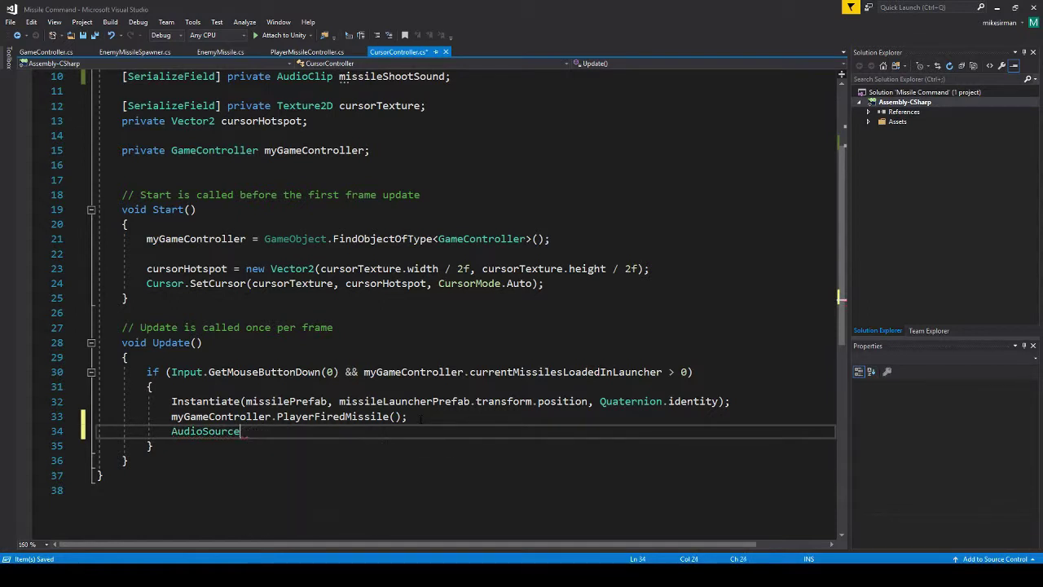
type(".playsou")
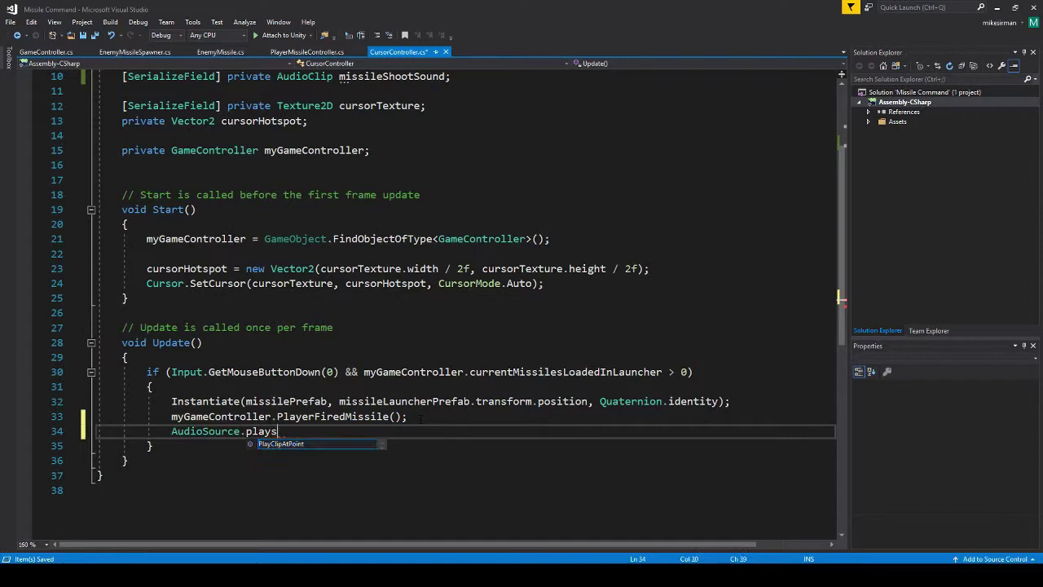
key("BackSpace")
key("BackSpace")
key("BackSpace")
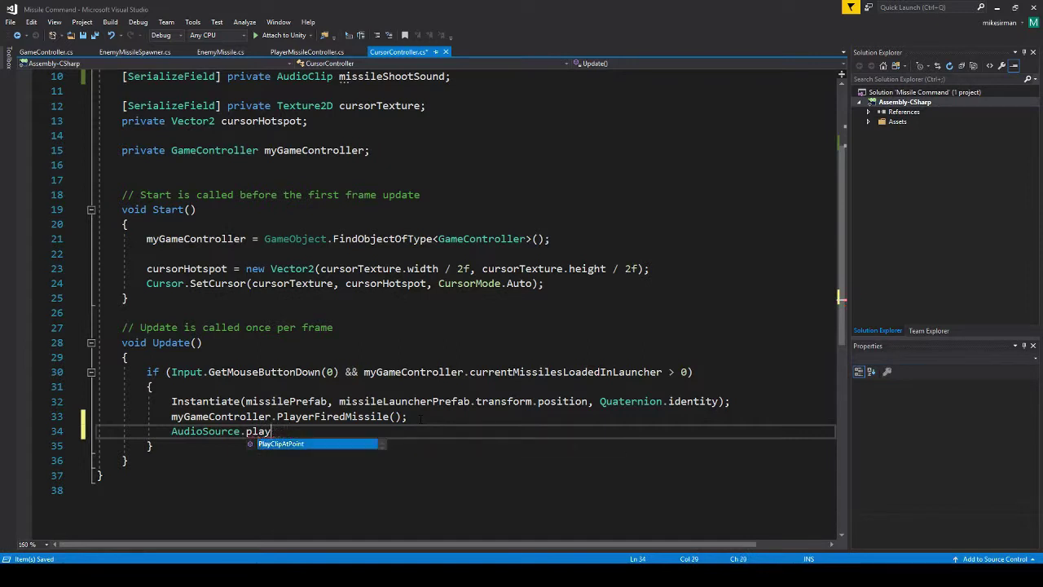
type("p")
key("BackSpace")
key("BackSpace")
key("BackSpace")
key("BackSpace")
key("BackSpace")
key("BackSpace")
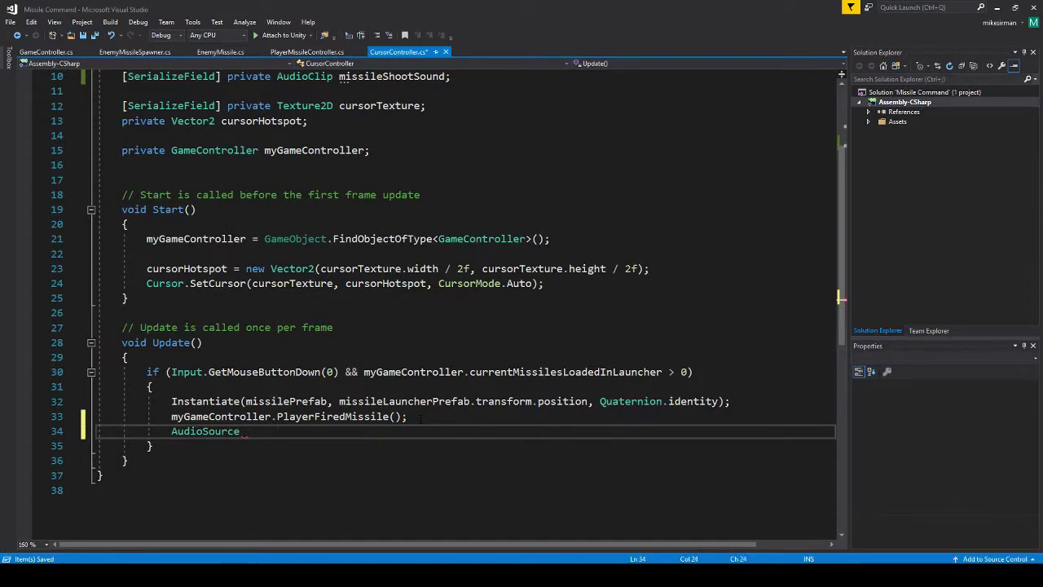
Retype the call as AudioSource.PlayClipAtPoint, then delete the unfinished line.
key("ctrl+shift+Left")
type("audio")
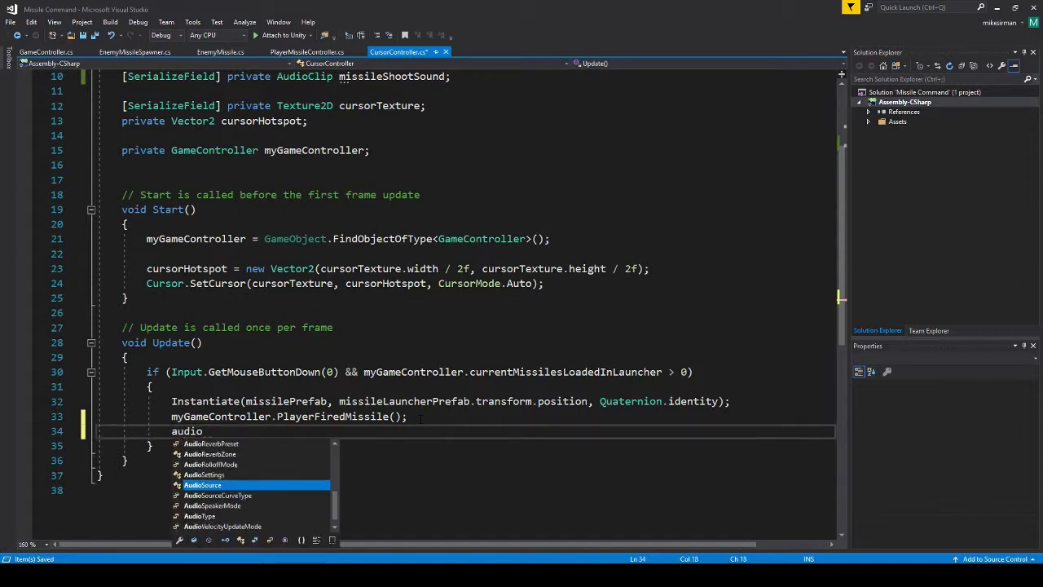
type("sour")
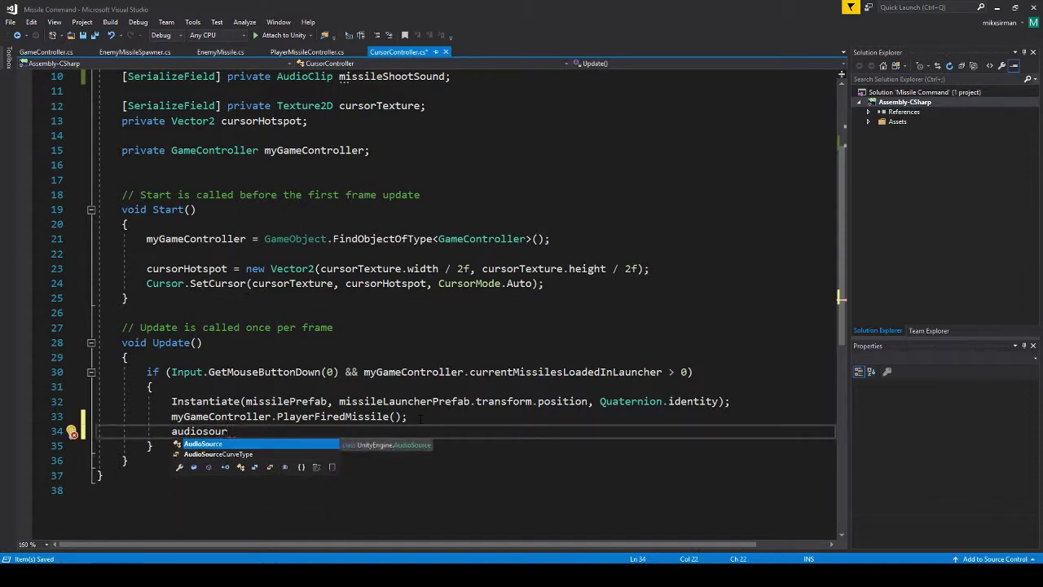
type(".")
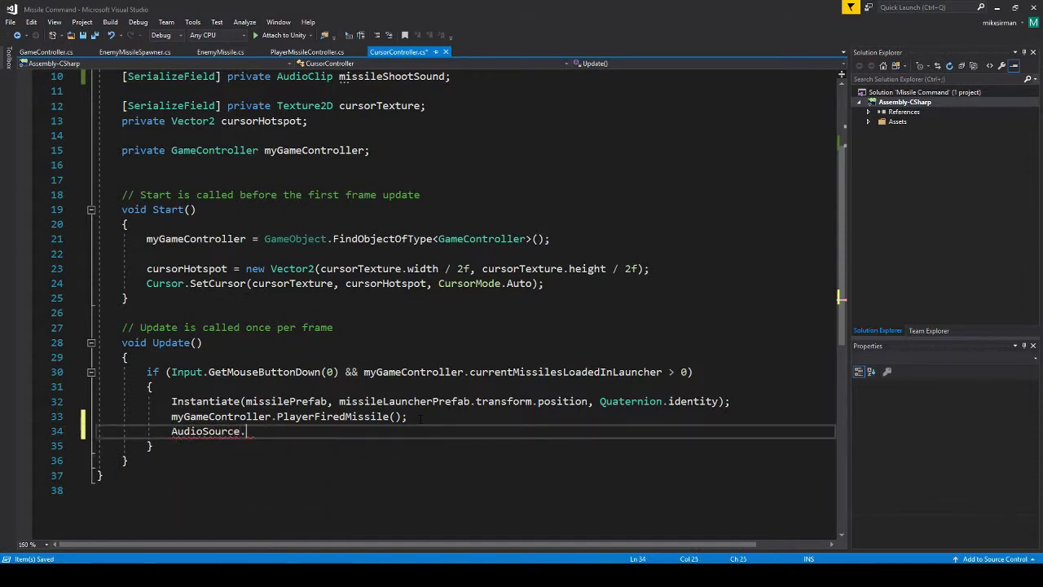
type("play")
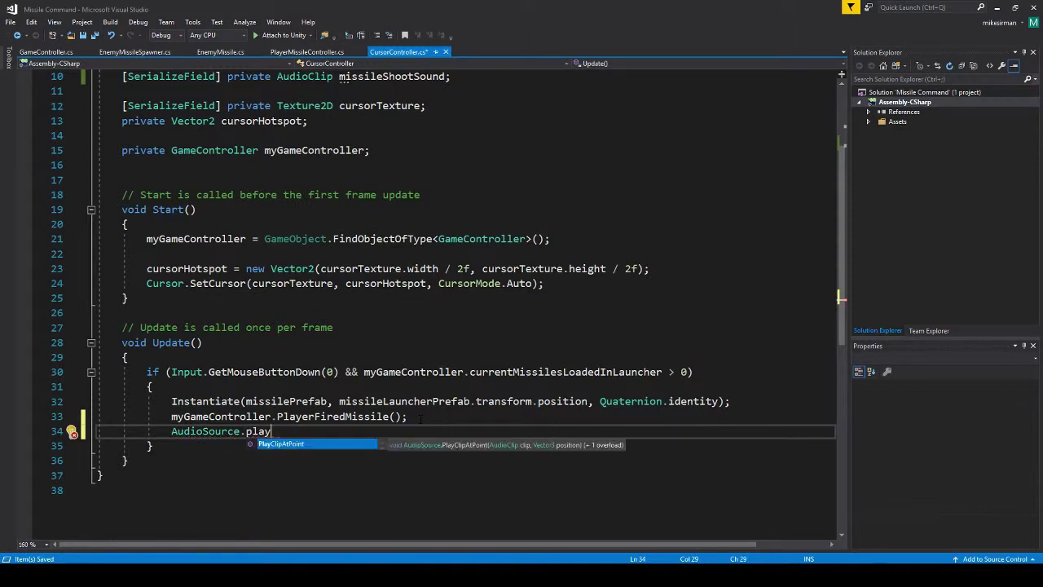
key("Tab")
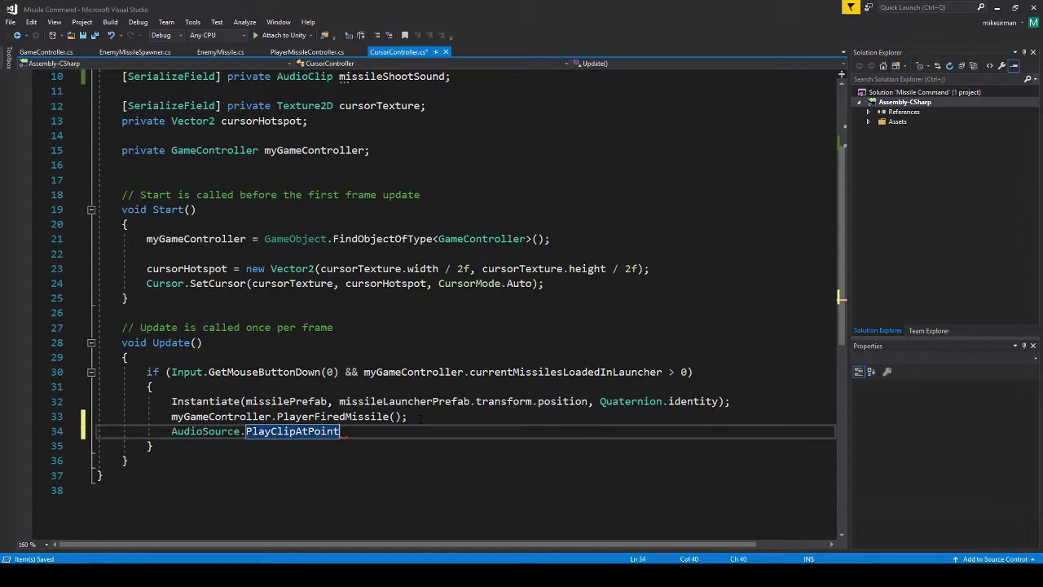
type("(")
key("shift+Home")
key("BackSpace")
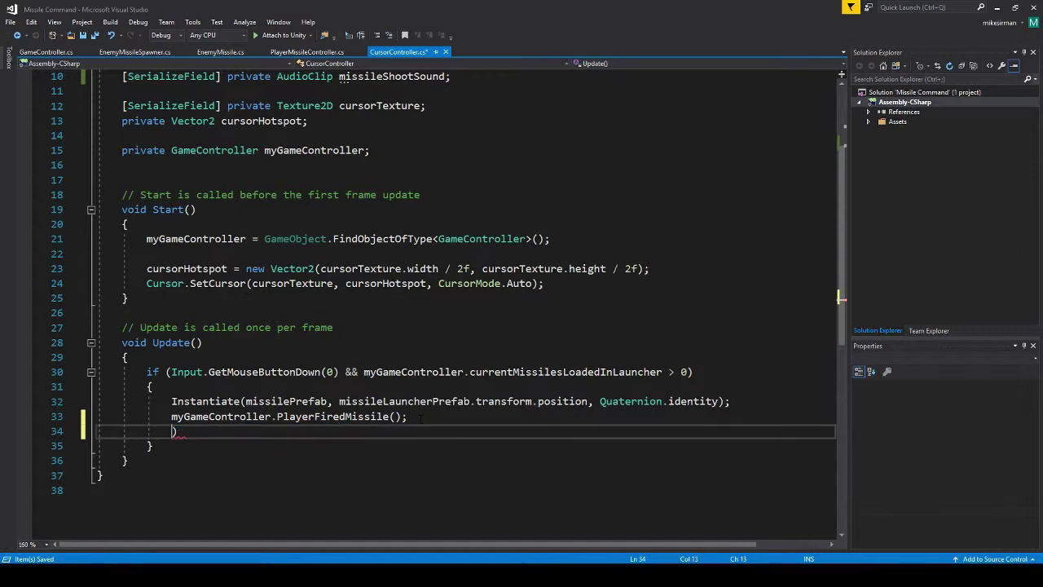
Delete the missileShootSound field declaration and its empty line, then return to Unity.
key("Up")
key("Up")
key("Up")
key("Up")
key("Up")
key("Up")
key("Up")
key("Up")
key("Up")
key("Up")
key("Up")
key("Up")
key("Up")
key("Up")
key("Up")
key("Up")
key("Up")
key("Up")
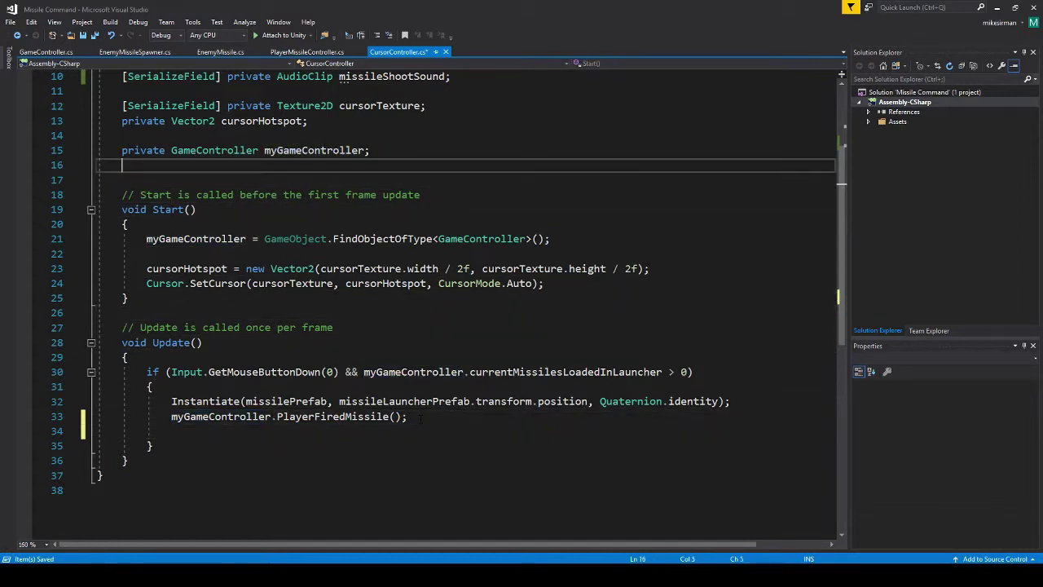
scroll(465, 302, "up", 3)
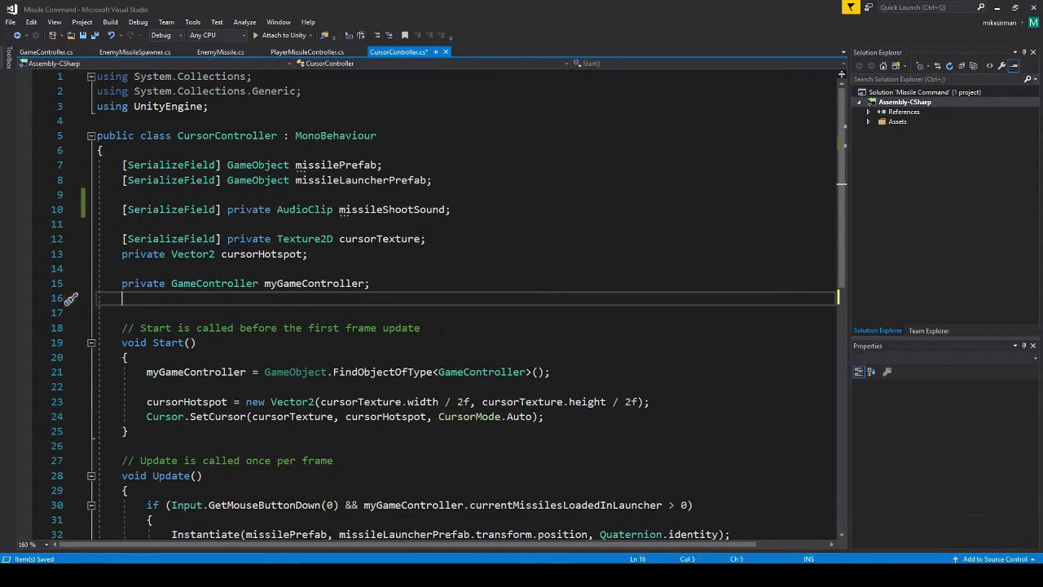
left_click(451, 210)
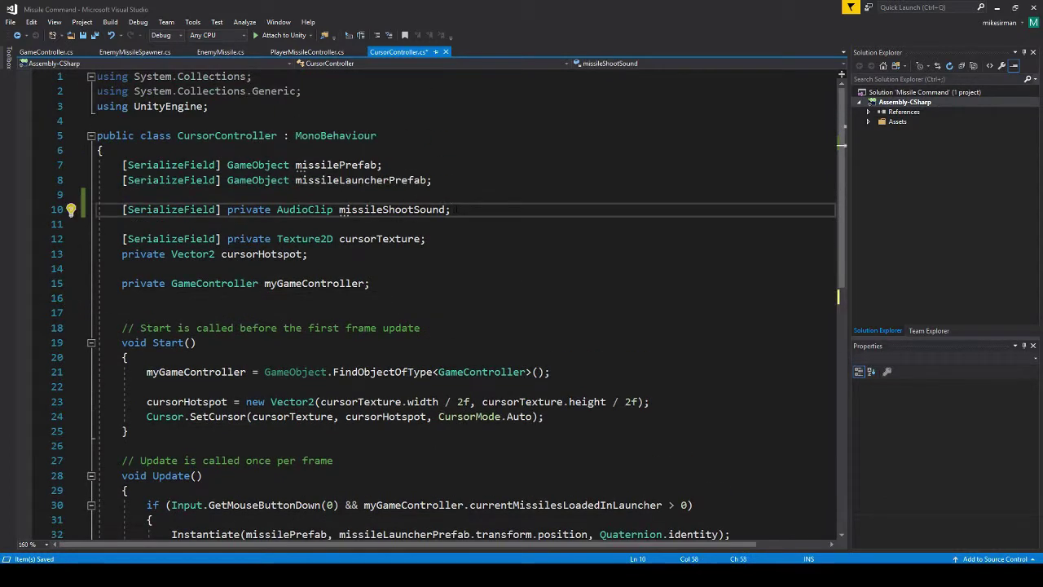
key("shift+Home")
key("BackSpace")
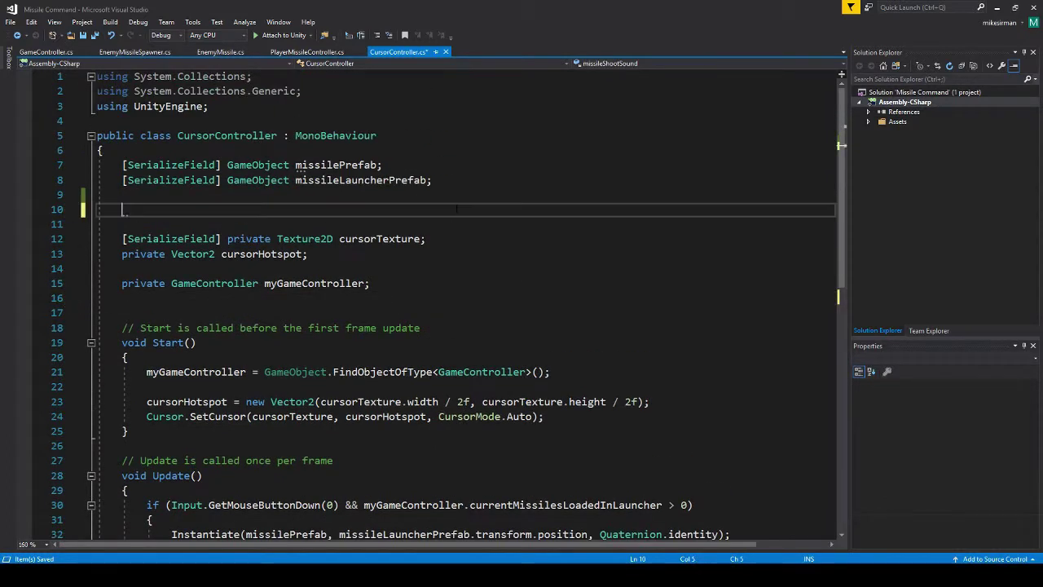
key("BackSpace")
key("alt+Tab")
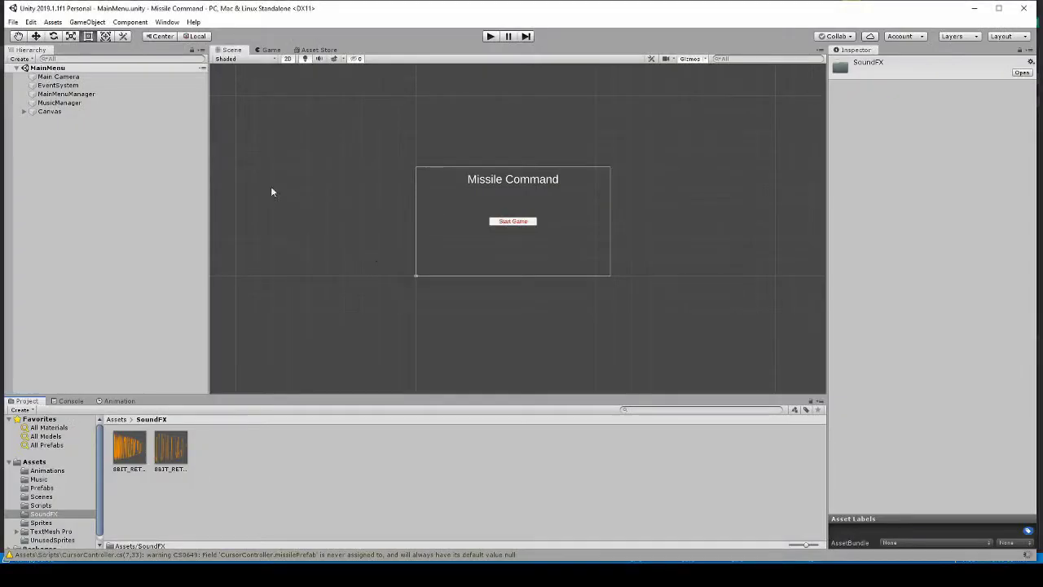
Open the Game scene from Assets > Scenes, select its Main Camera, and show the SoundFX clips.
left_click(47, 78)
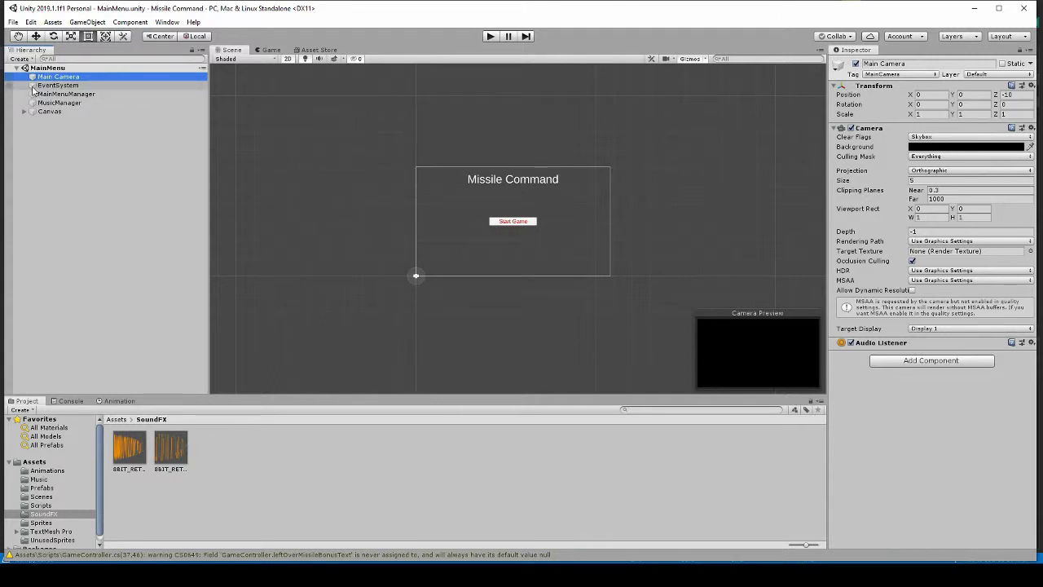
left_click(65, 462)
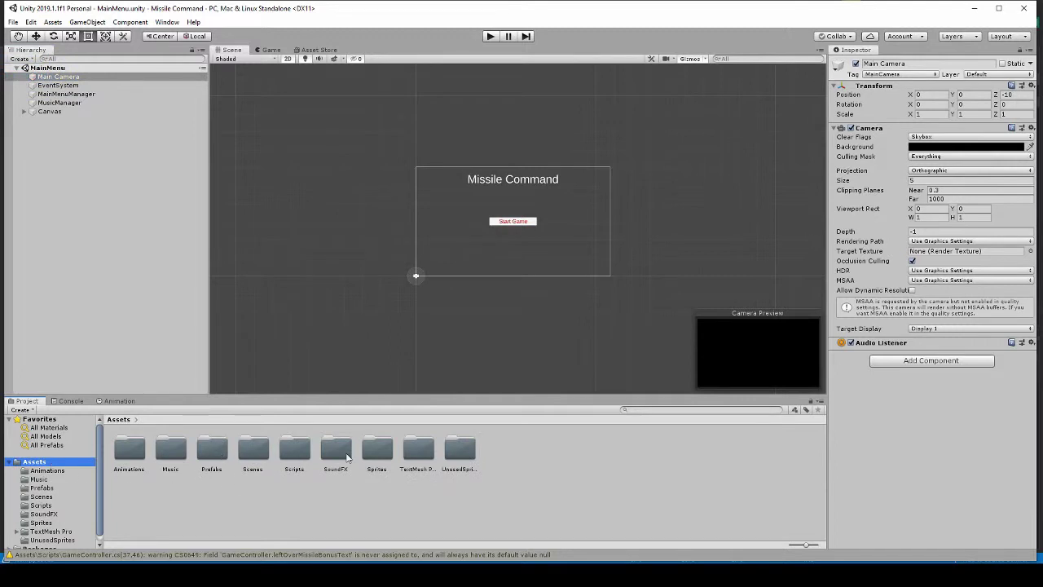
double_click(243, 450)
double_click(128, 448)
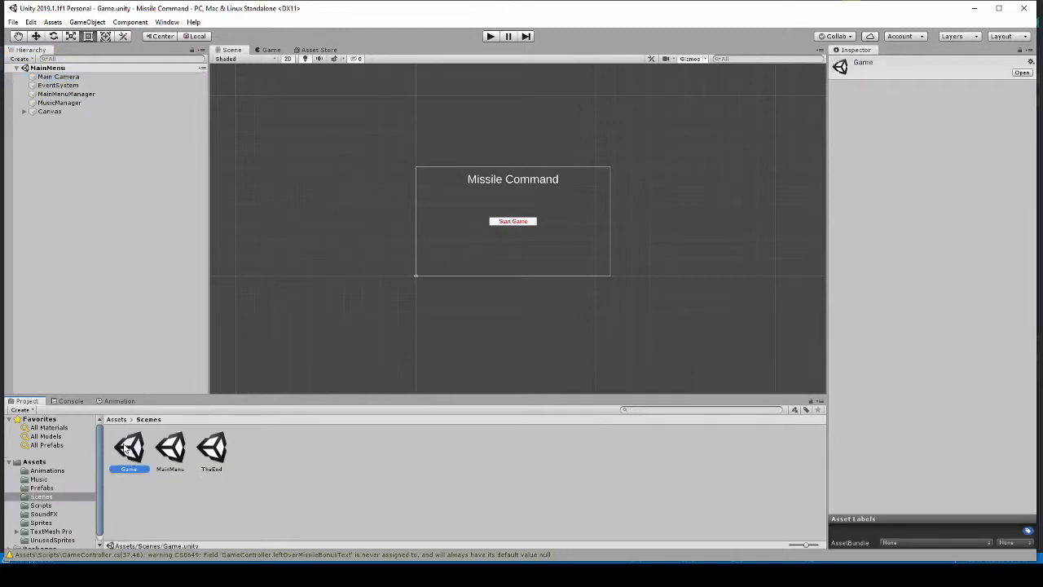
left_click(58, 76)
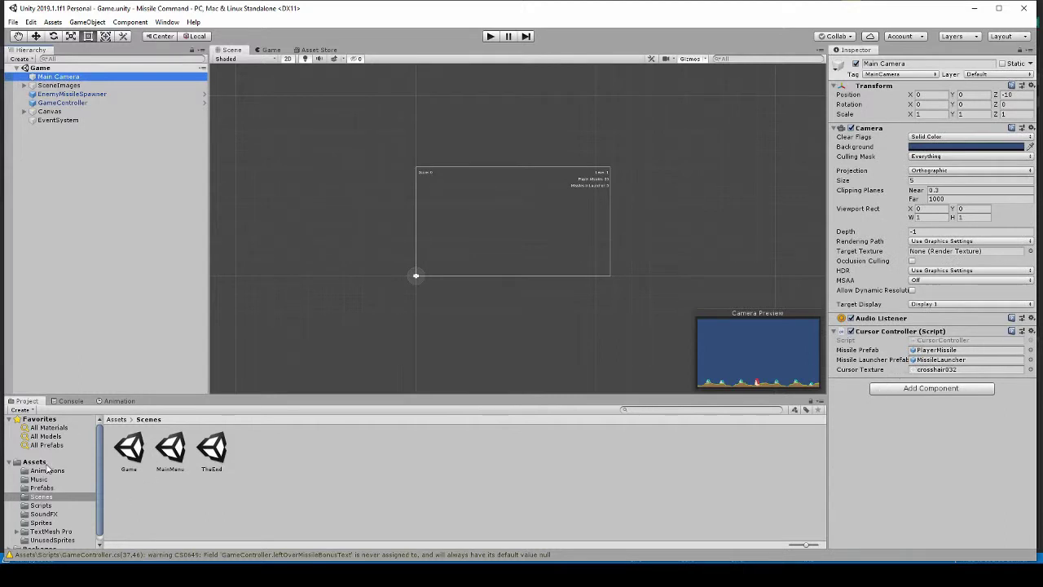
left_click(43, 513)
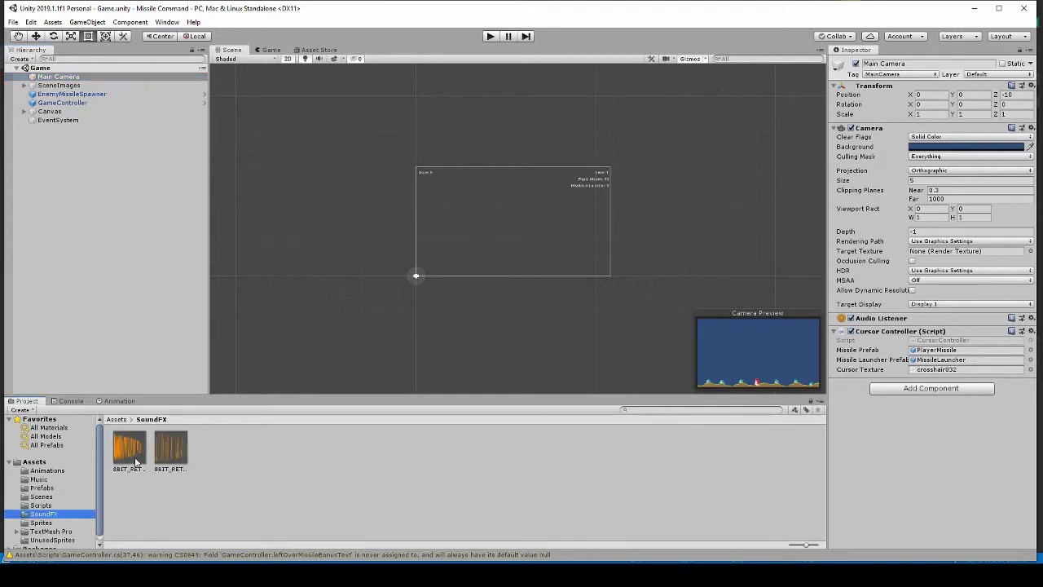
Listen to the bright and deep 8BIT_RETRO explosion clips in the Inspector.
left_click(131, 451)
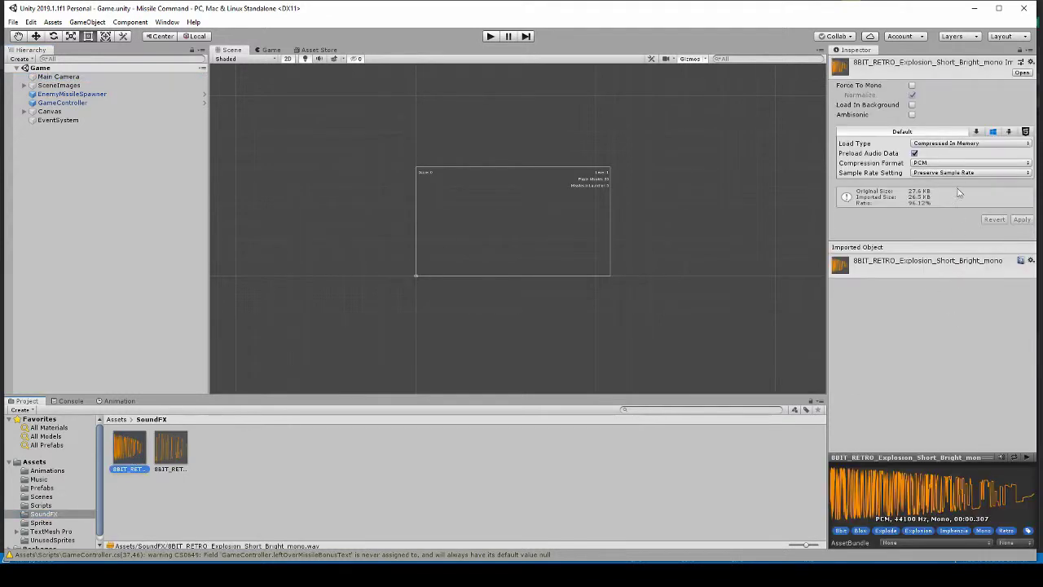
left_click(1027, 458)
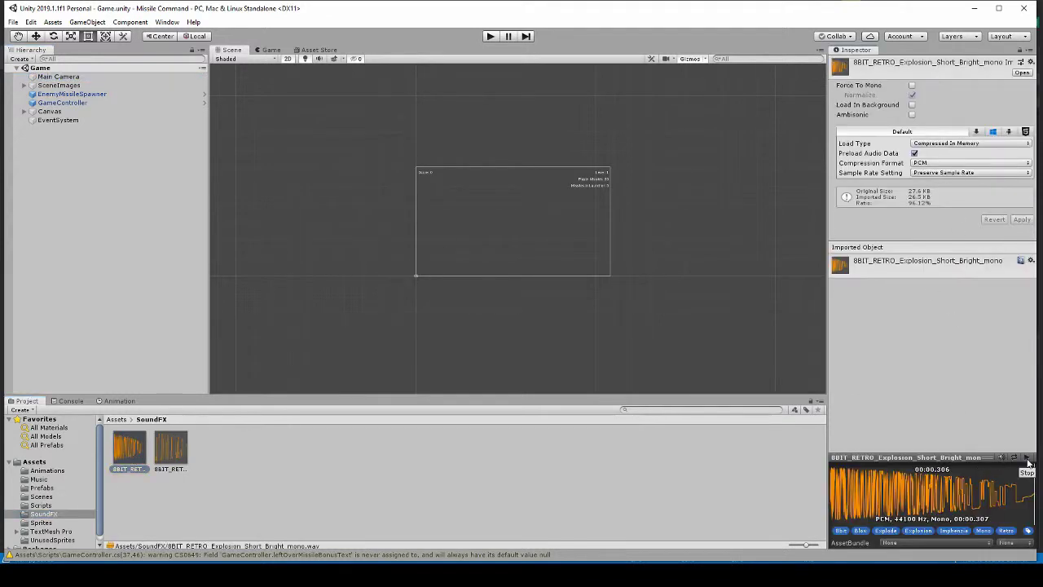
left_click(168, 450)
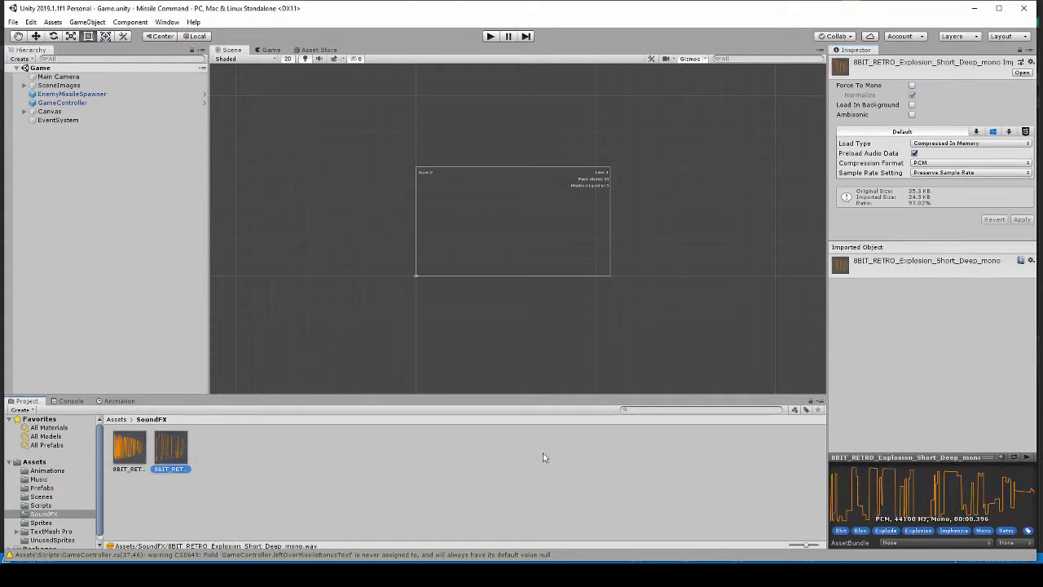
left_click(1029, 460)
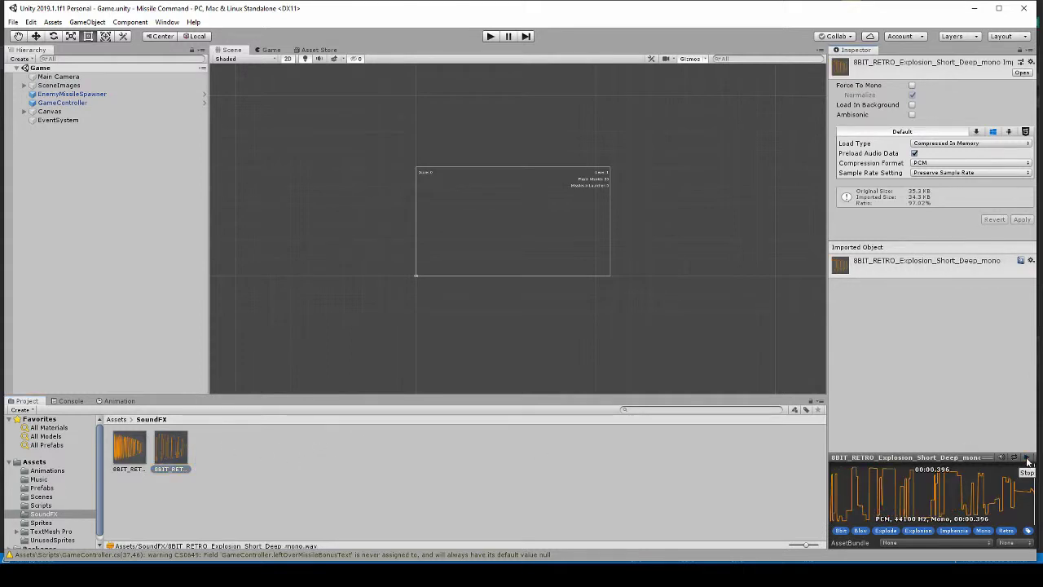
left_click(127, 453)
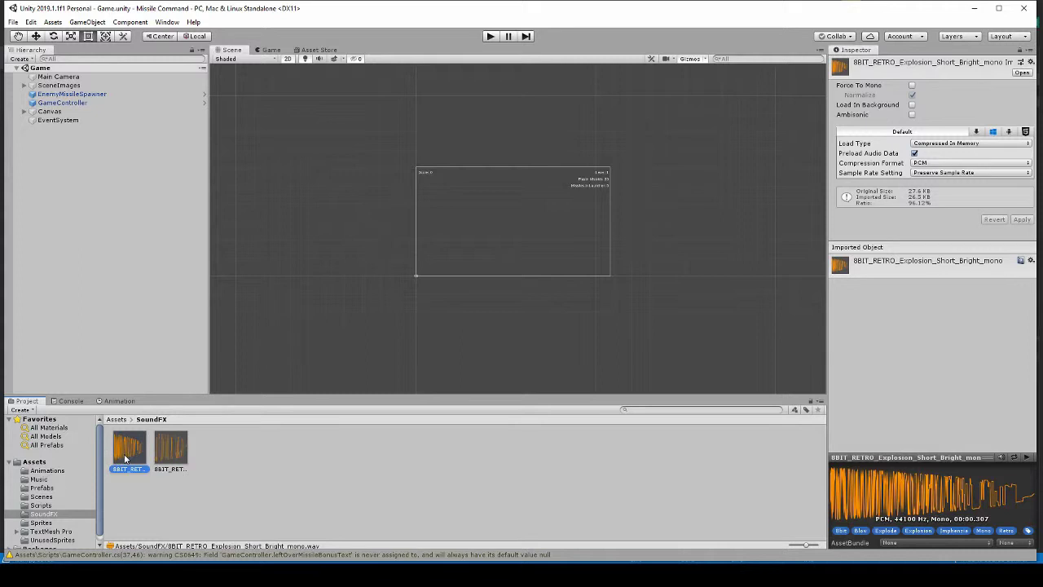
Rename the bright clip to MissileShot and the deep clip to MissileExplode.
left_click(125, 469)
type("MissileShot")
key("Return")
left_click(126, 470)
left_click(127, 470)
type("Miss")
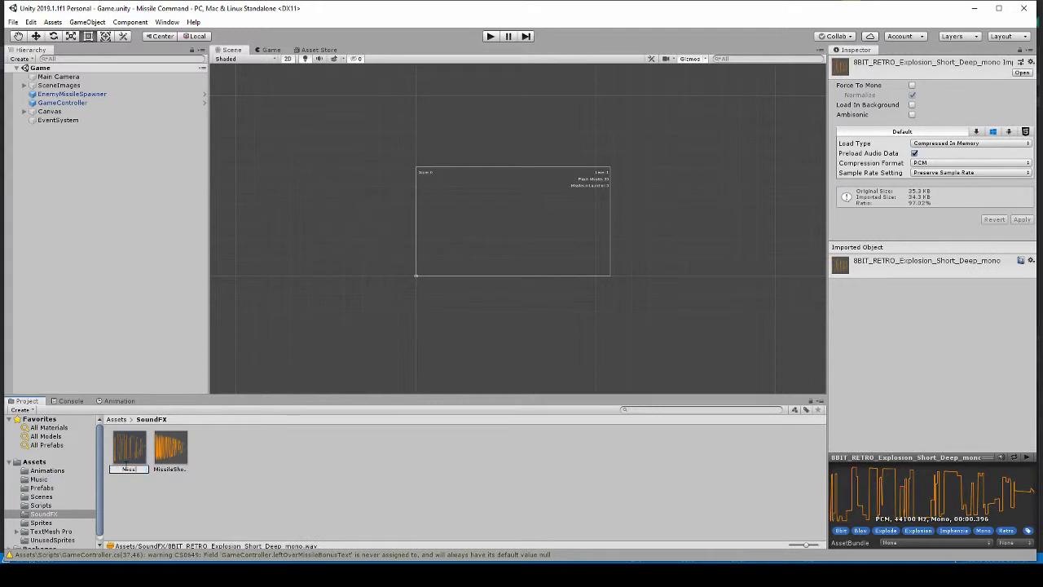
type("ileExplode")
key("Return")
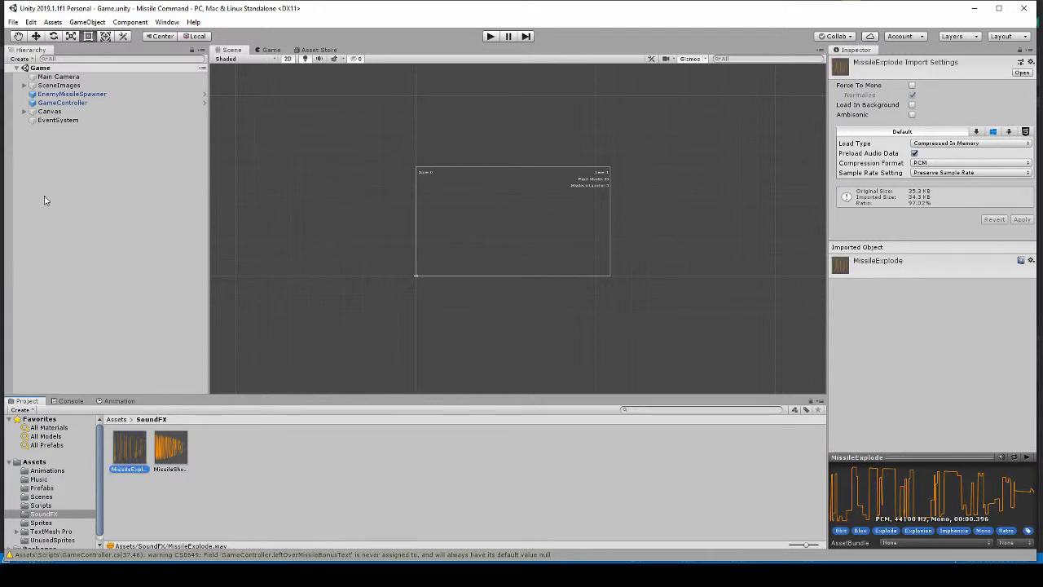
Give Main Camera a MissileShot Audio Source at volume 0.25 with Play On Awake off.
left_click(58, 77)
left_click_drag(173, 452, 911, 462)
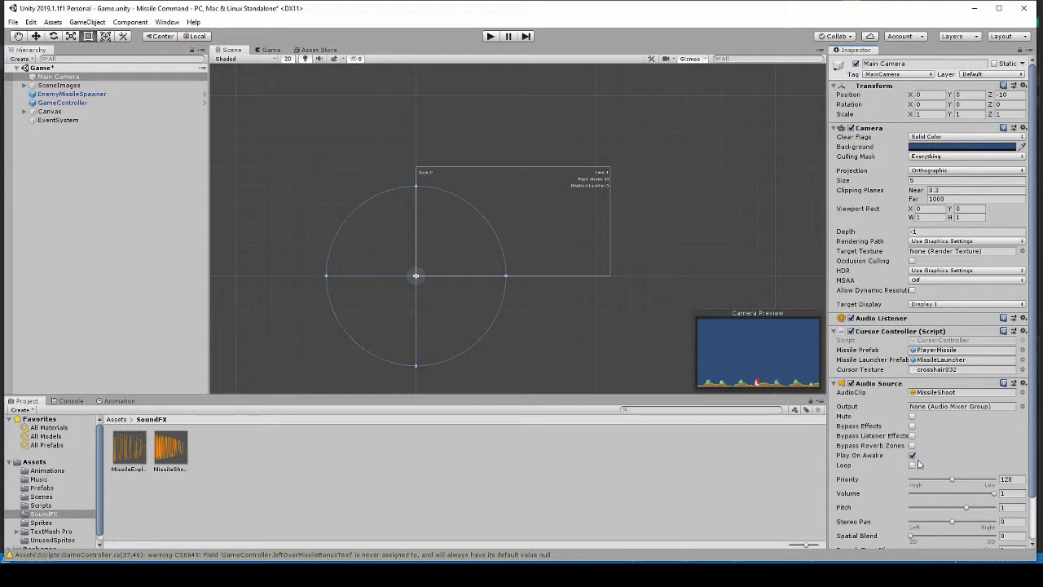
left_click(913, 457)
left_click(1014, 493)
type("0.25")
key("Tab")
key("alt+Tab")
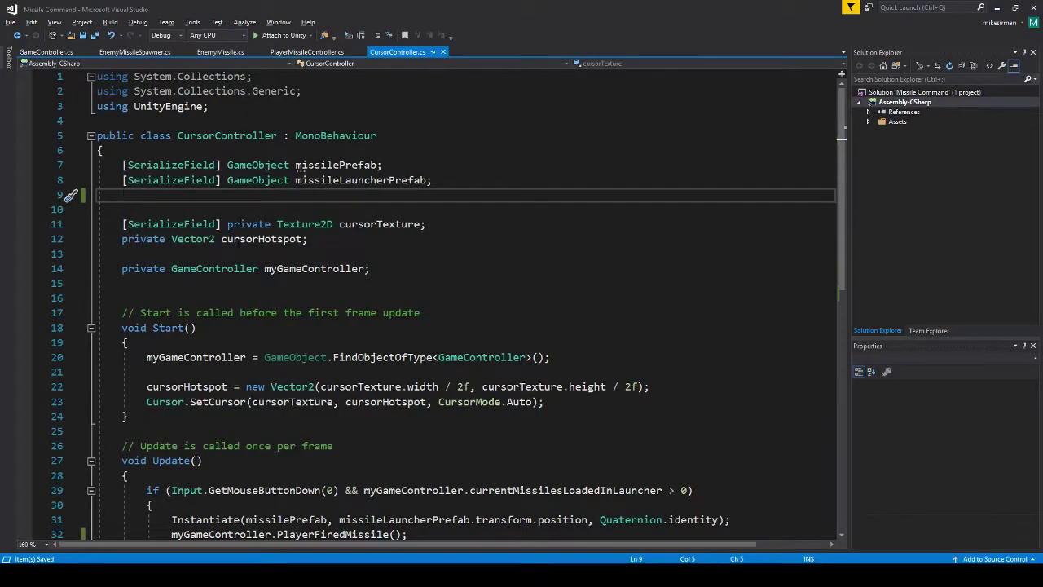
Declare 'AudioSource myAudio;' and assign it with GetComponent<AudioSource>() in Start, then save.
key("Return")
type("Aud")
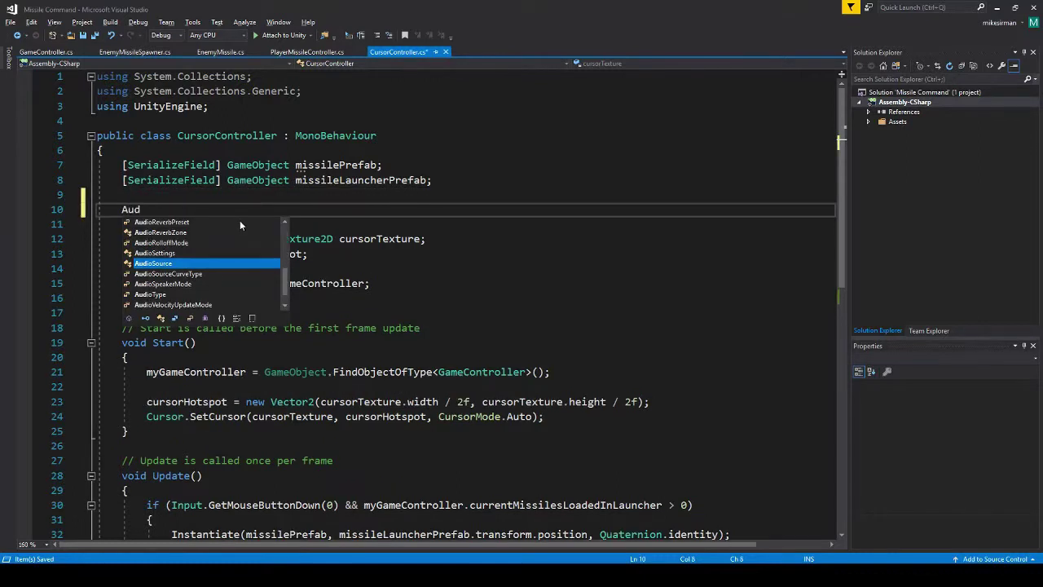
type("ioSource myAudio")
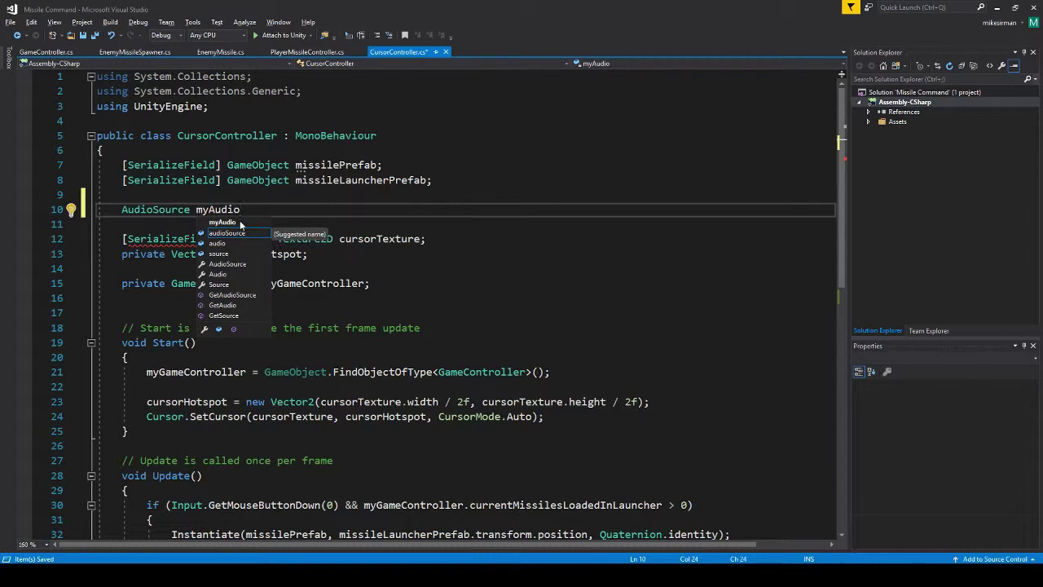
type(";")
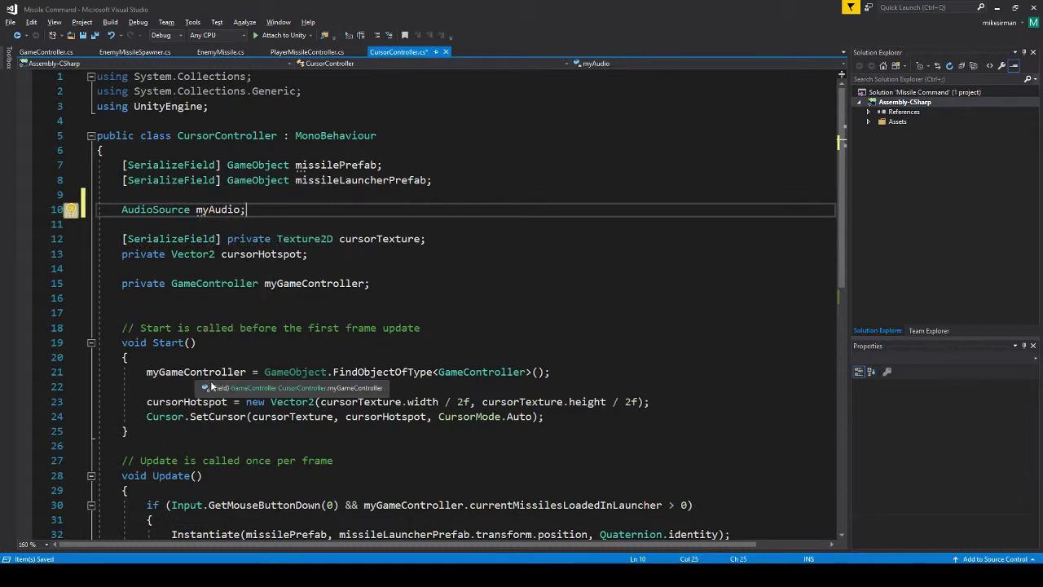
left_click(172, 374)
key("End")
key("Return")
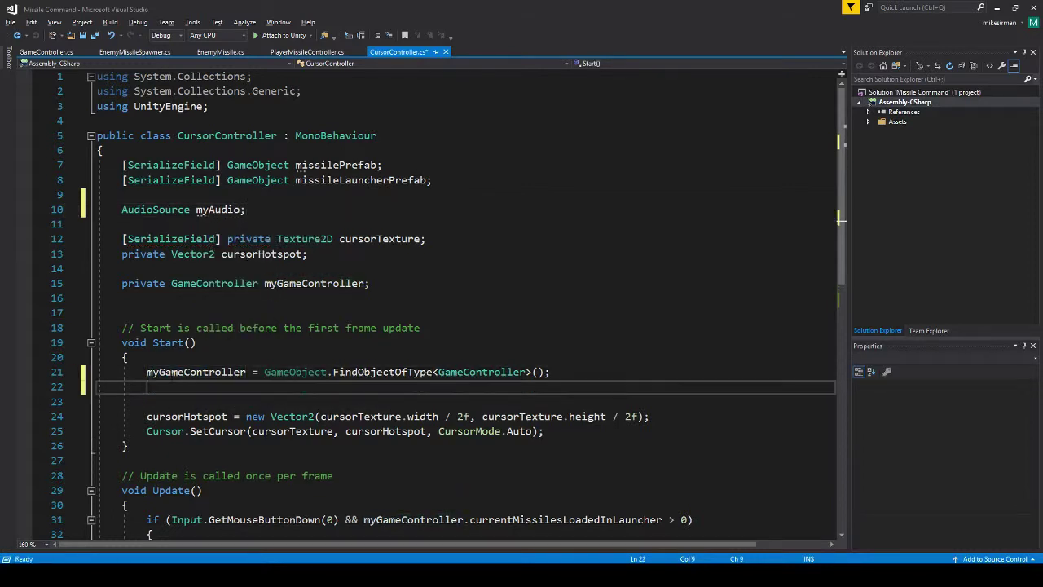
type("myAudio = GetComponent<A")
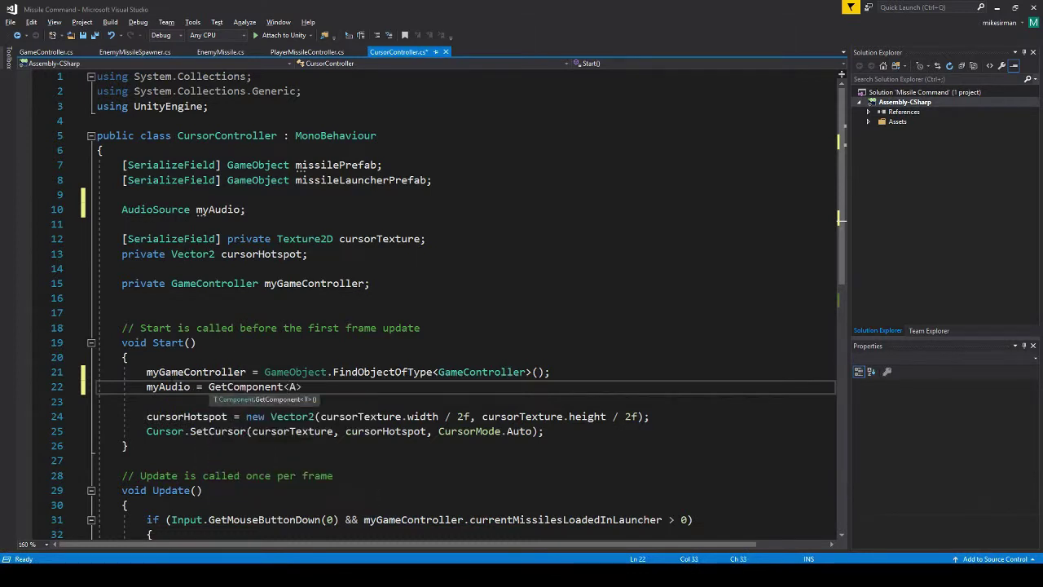
type("udioSource>(")
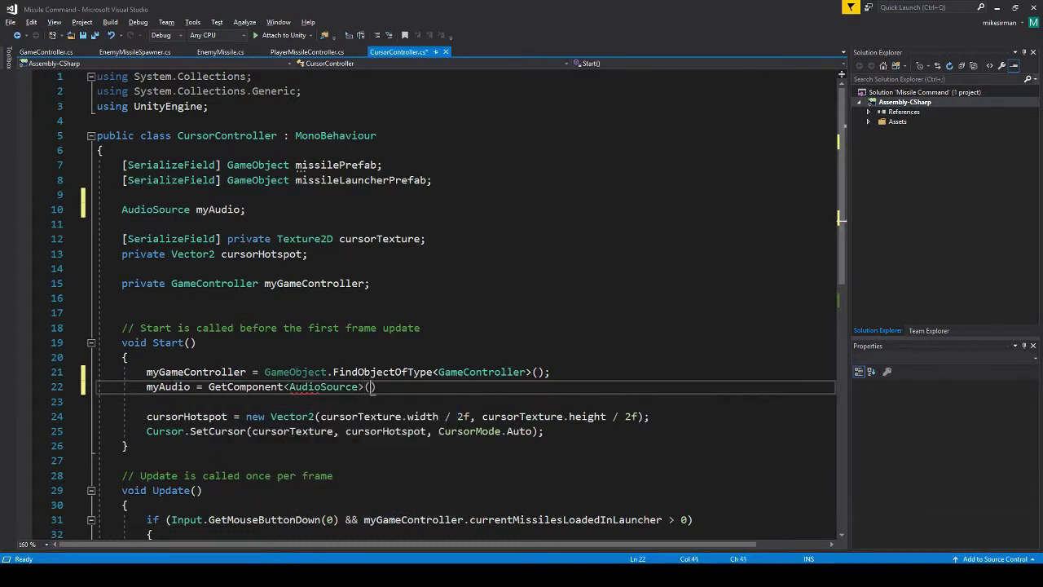
type(");")
scroll(181, 383, "down", 5)
key("ctrl+s")
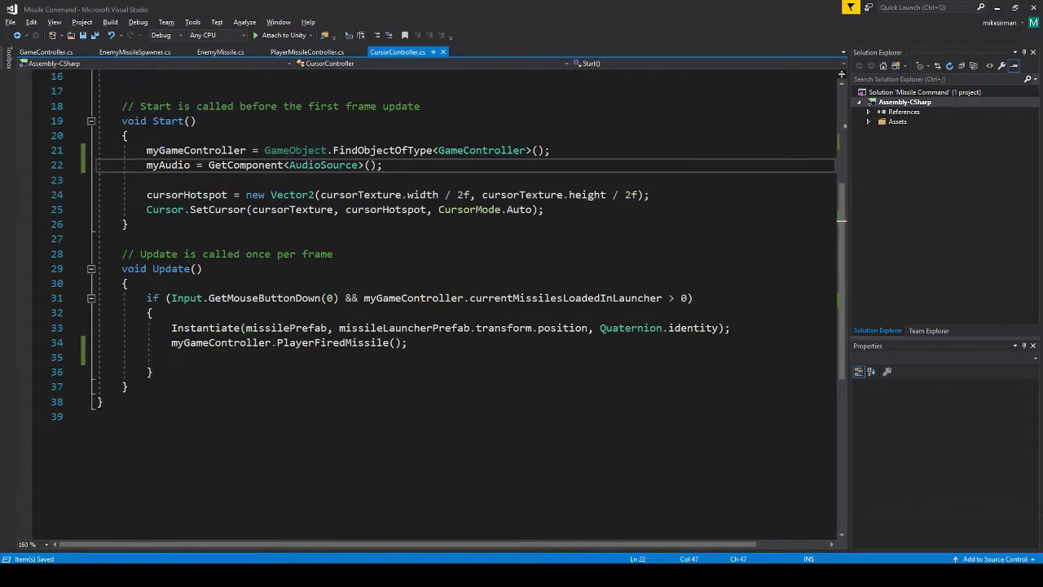
Add 'myAudio.Play();' in the firing block of Update and save CursorController.cs.
left_click(226, 359)
type("audio")
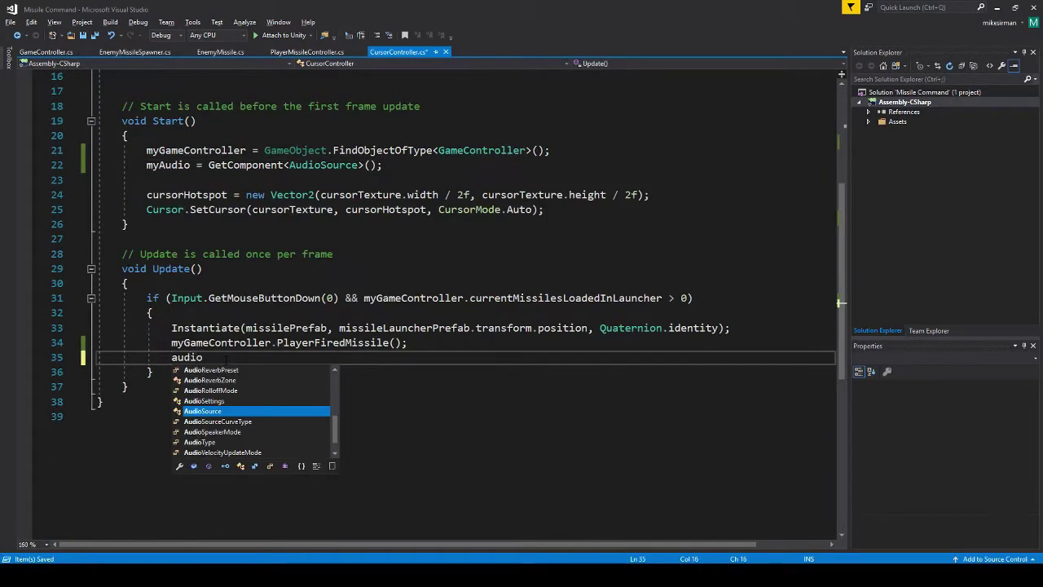
type("Source.pla")
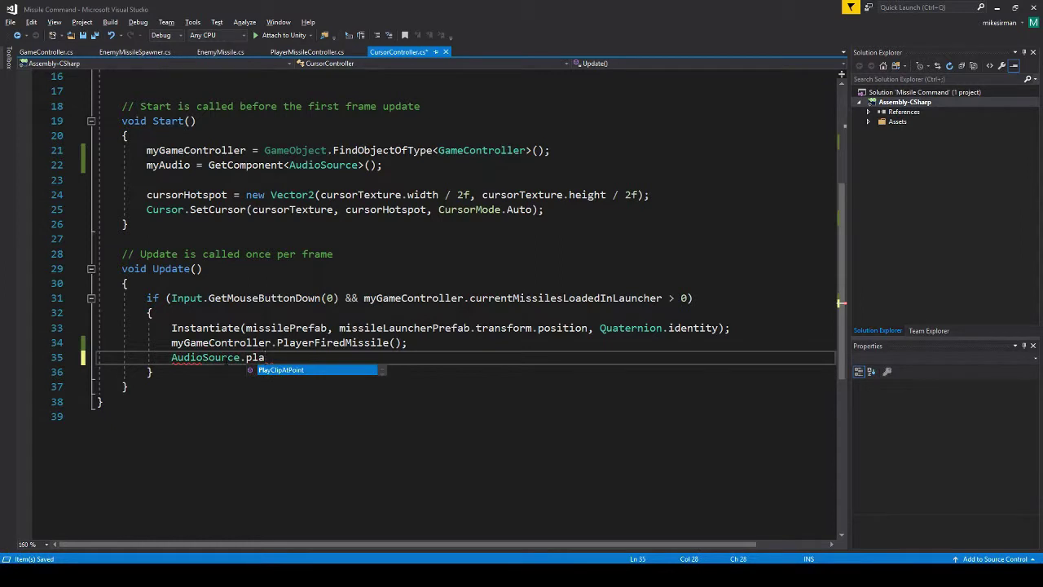
key("BackSpace")
key("BackSpace")
key("BackSpace")
key("BackSpace")
key("BackSpace")
key("BackSpace")
key("BackSpace")
key("BackSpace")
key("BackSpace")
key("BackSpace")
key("BackSpace")
key("BackSpace")
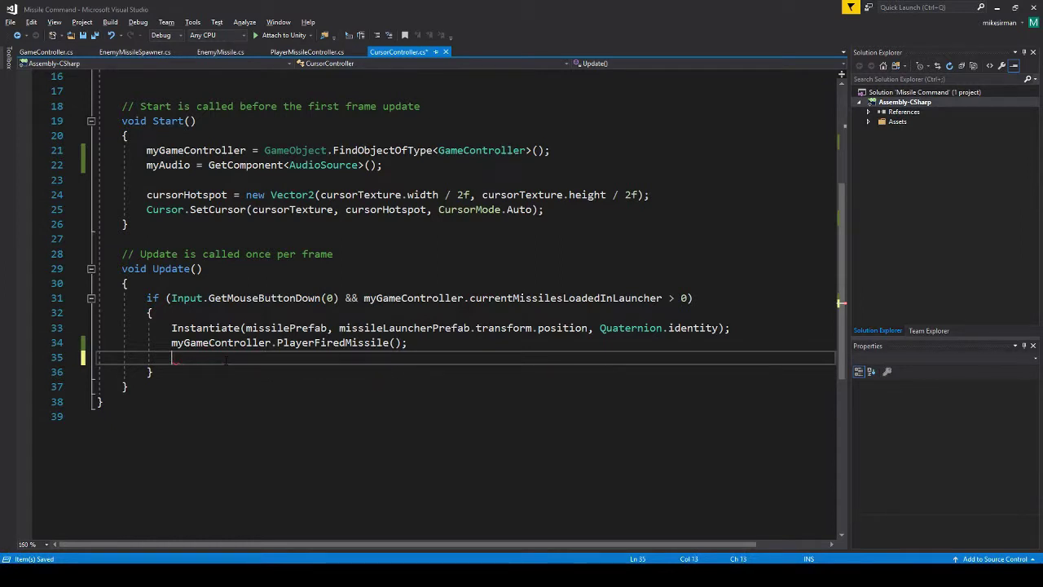
type("myau")
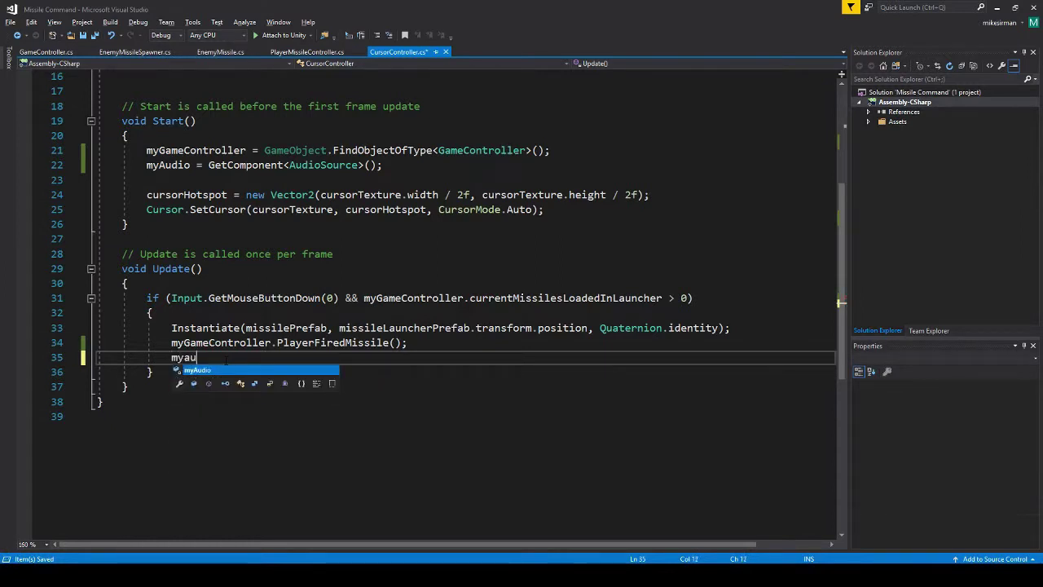
type("dio.playOnAwak")
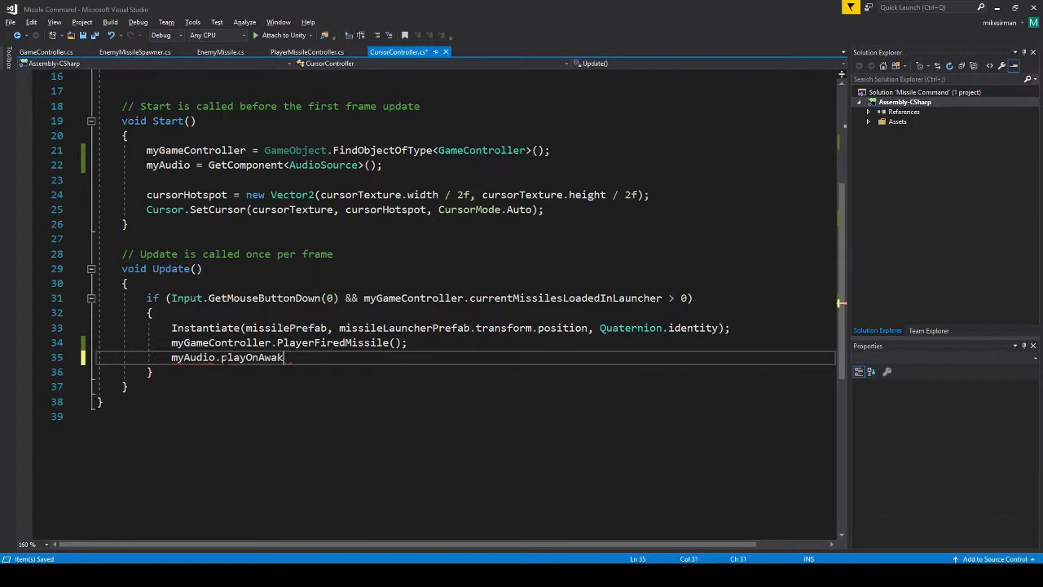
key("BackSpace")
key("BackSpace")
key("BackSpace")
key("BackSpace")
key("BackSpace")
key("BackSpace")
key("BackSpace")
key("BackSpace")
key("BackSpace")
key("BackSpace")
type("Play();")
key("ctrl+s")
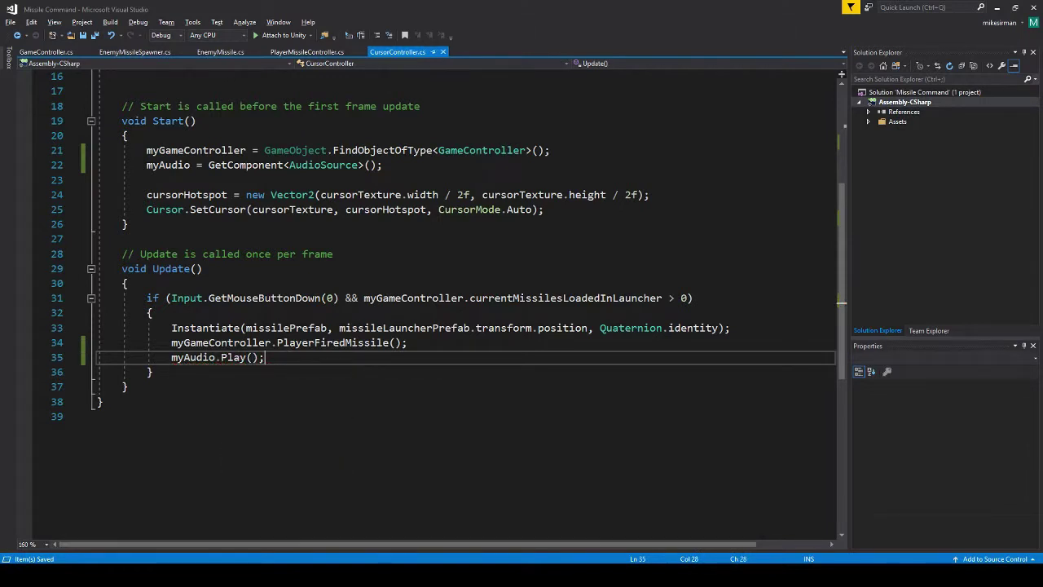
key("alt+Tab")
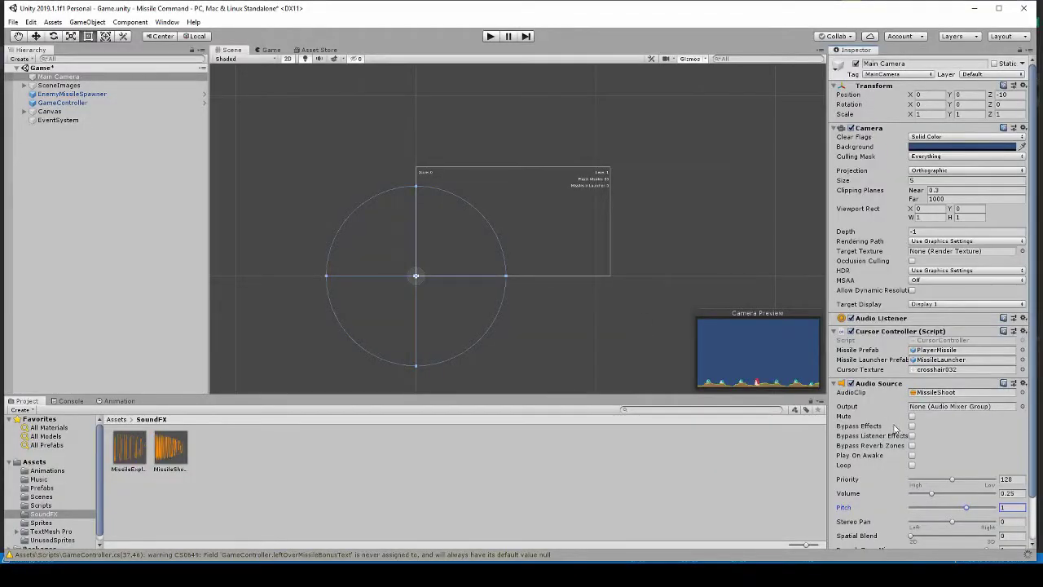
Play-test the Game scene, firing about a dozen missiles at enemies, then stop play mode.
left_click(491, 36)
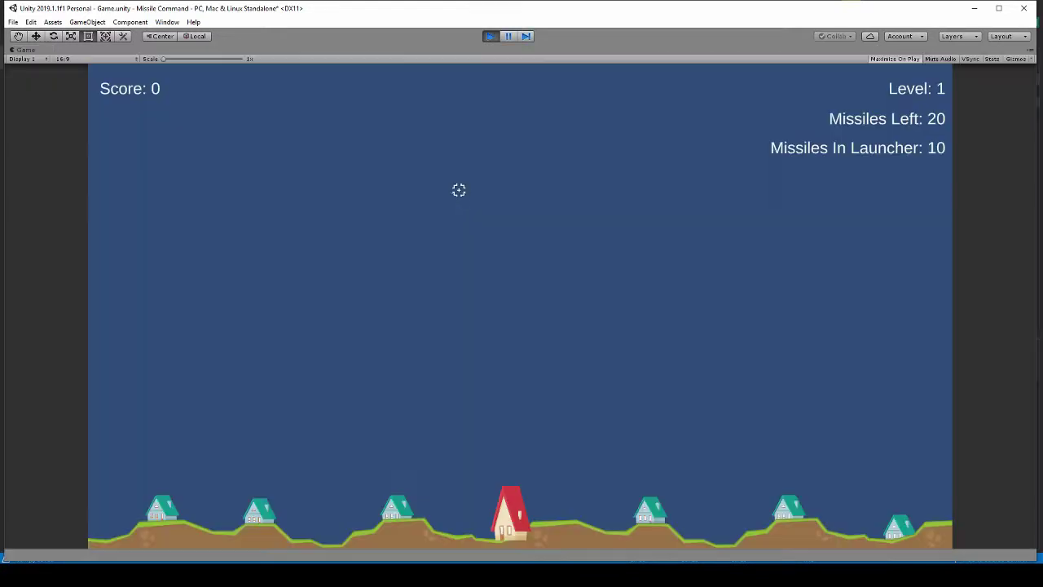
left_click(454, 228)
left_click(301, 223)
left_click(160, 158)
left_click(152, 171)
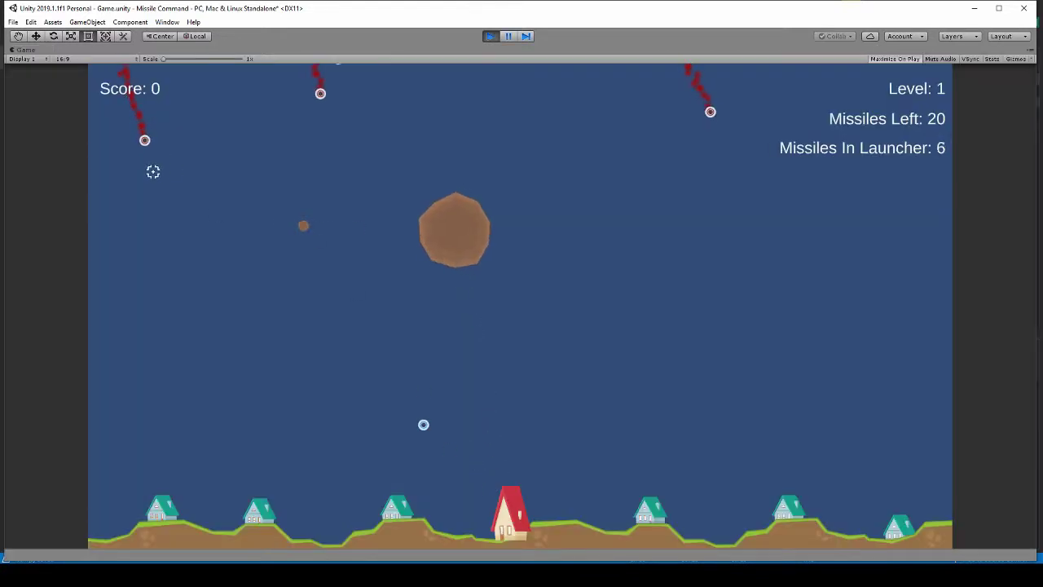
left_click(203, 181)
left_click(359, 174)
left_click(440, 188)
left_click(783, 258)
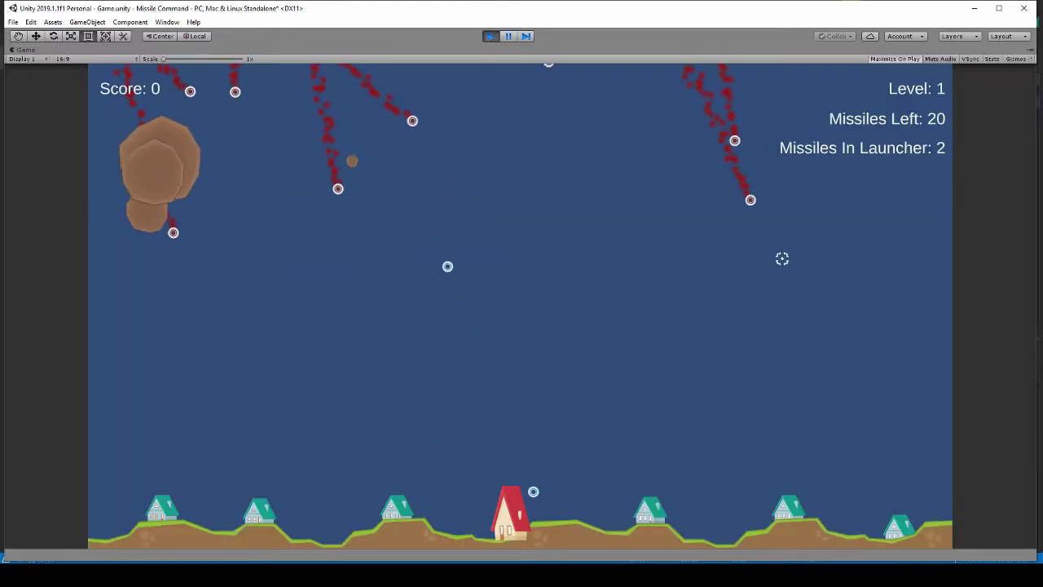
left_click(784, 261)
left_click(784, 261)
left_click(654, 270)
left_click(366, 323)
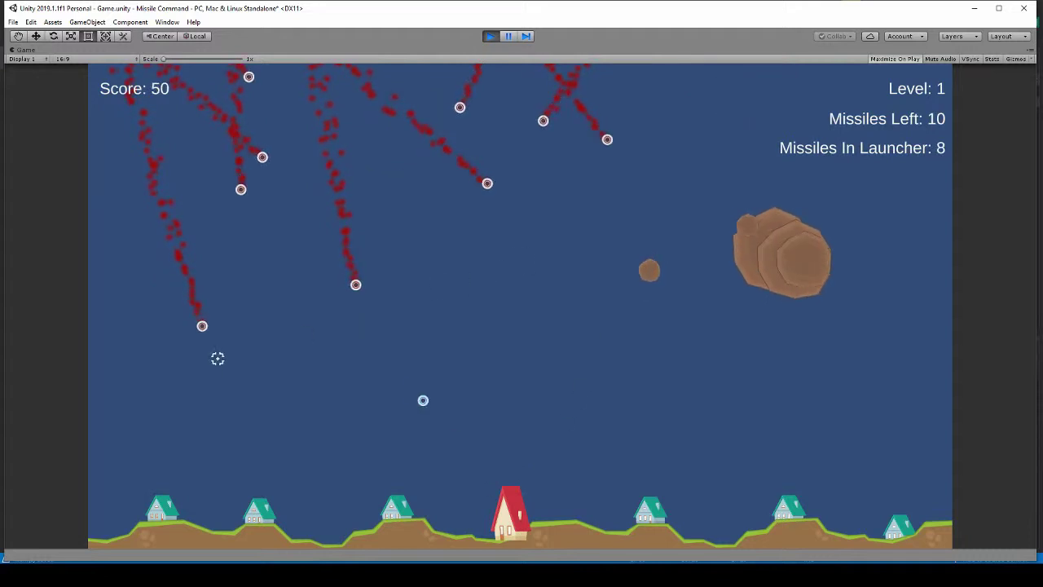
left_click(215, 370)
left_click(490, 36)
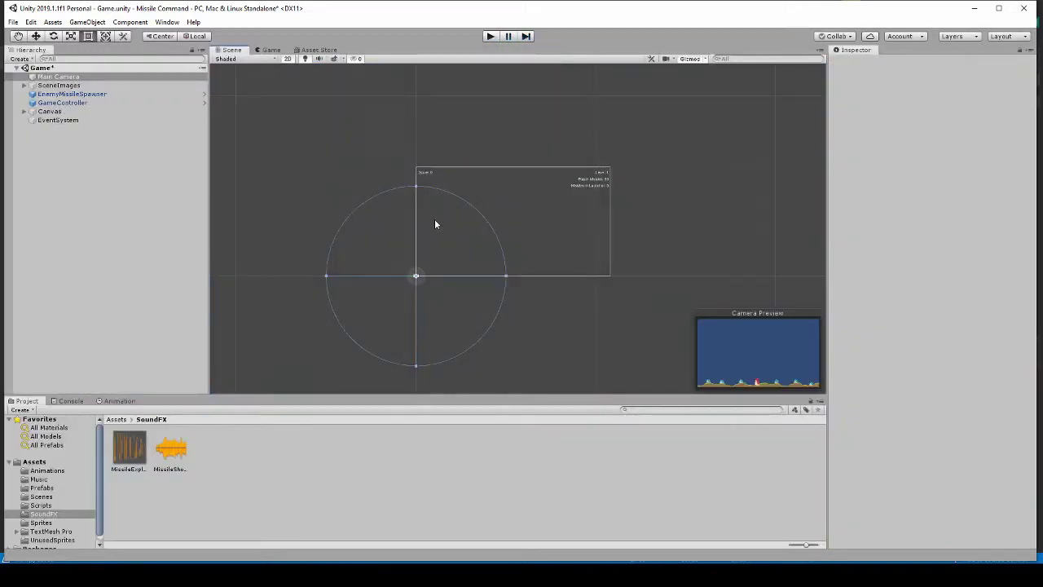
Open EnemyMissile.cs and insert a blank line for a new field.
left_click(447, 561)
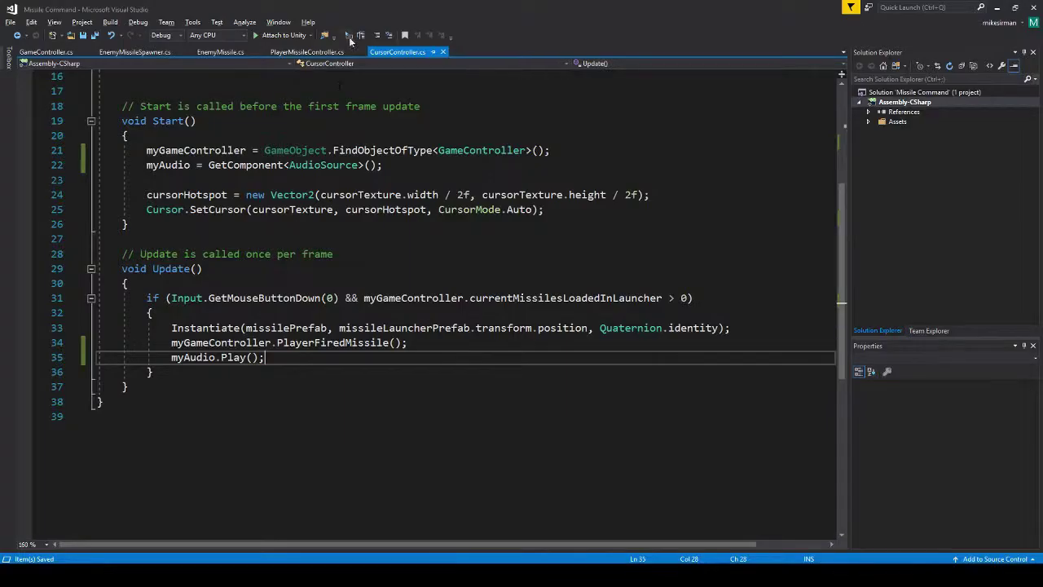
left_click(229, 53)
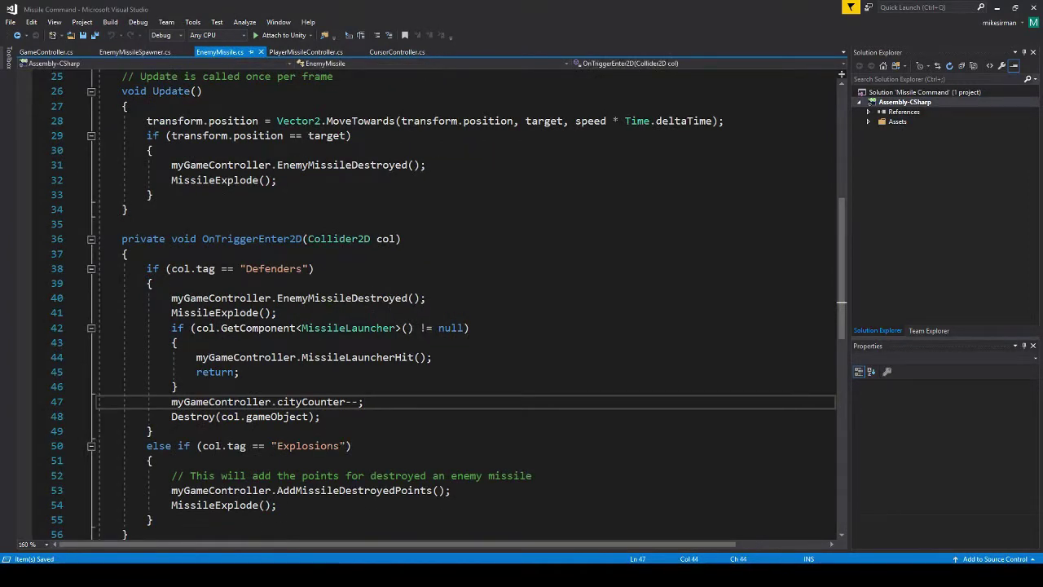
scroll(303, 372, "down", 4)
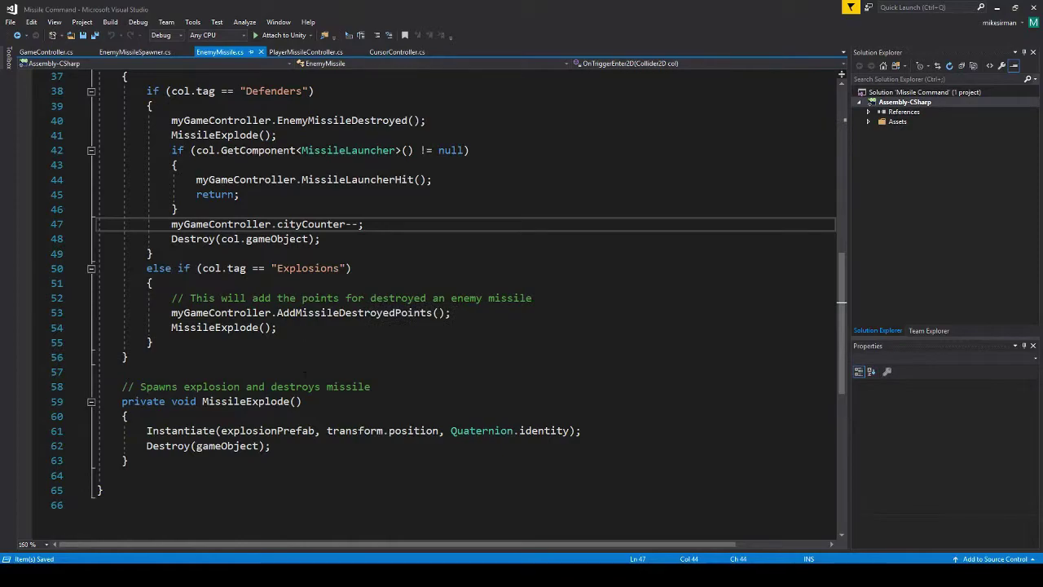
left_click(575, 563)
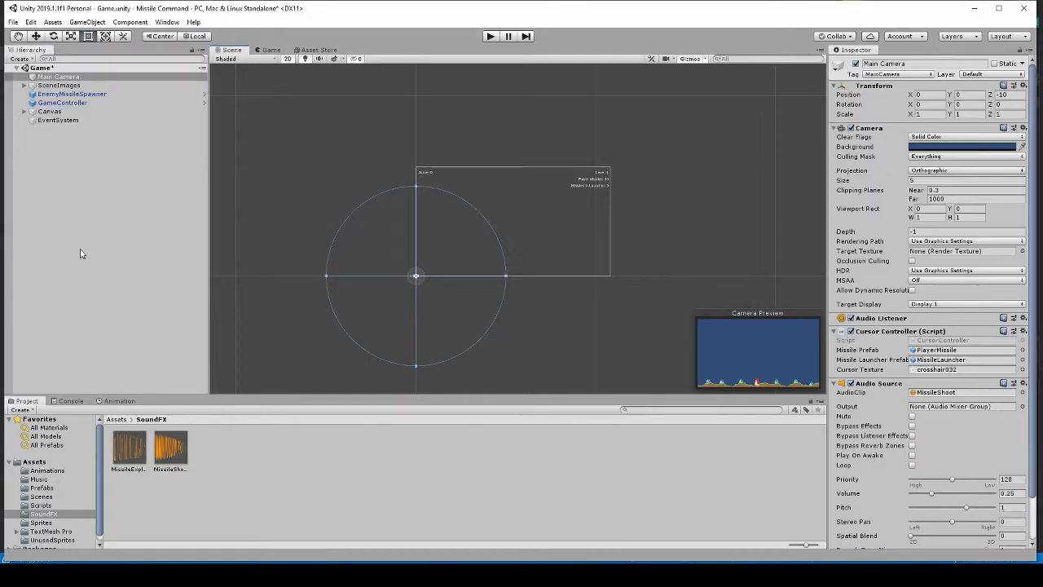
key("alt+Tab")
key("alt+Tab")
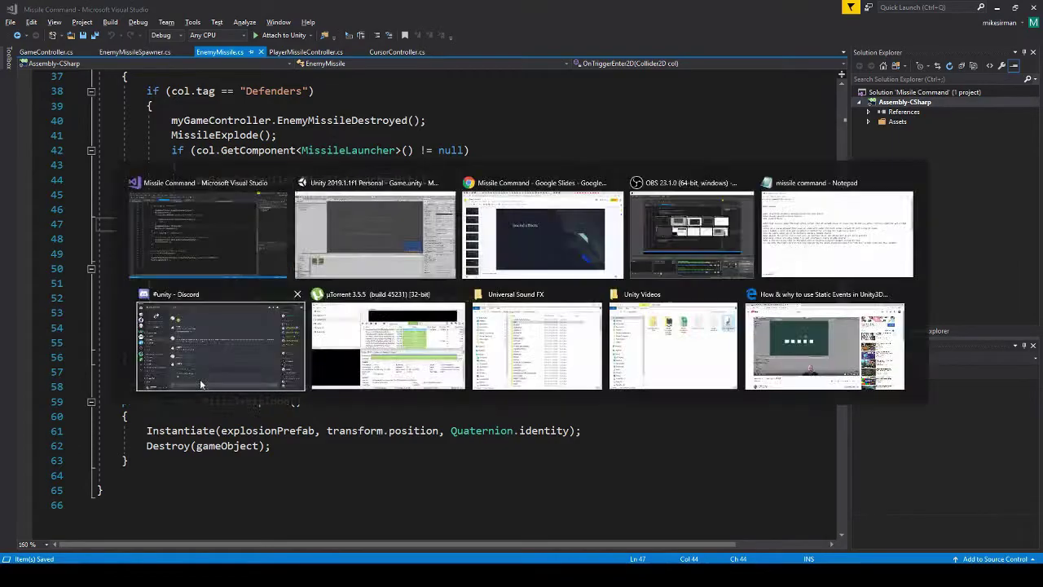
key("alt+Tab")
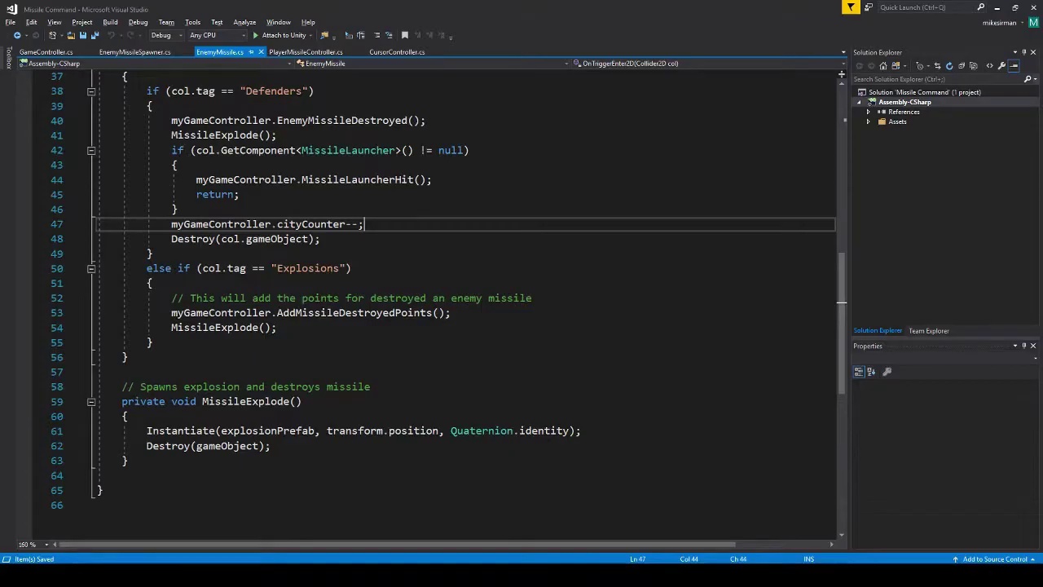
scroll(464, 302, "up", 14)
left_click(175, 210)
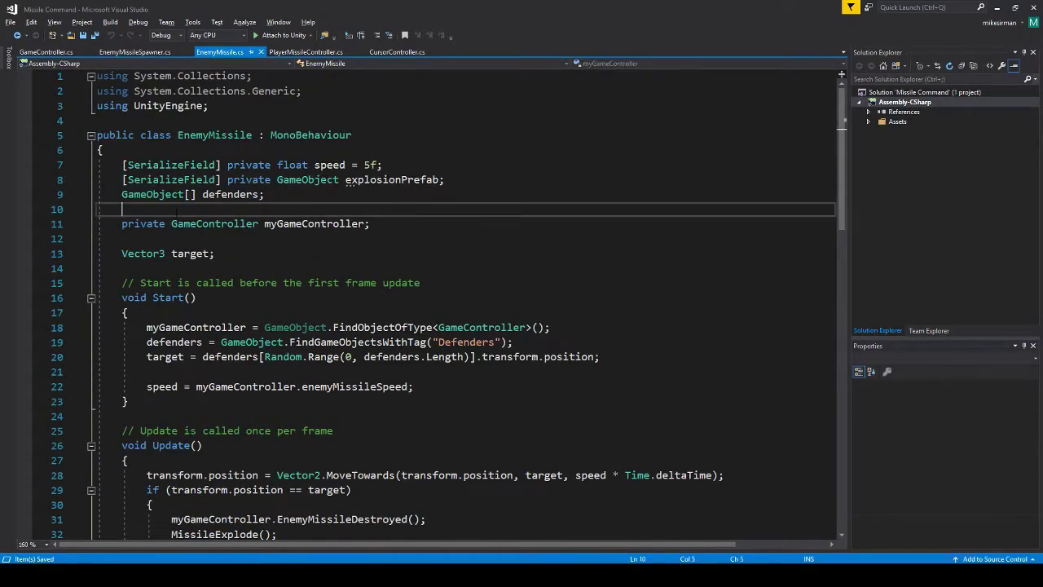
key("Return")
key("Return")
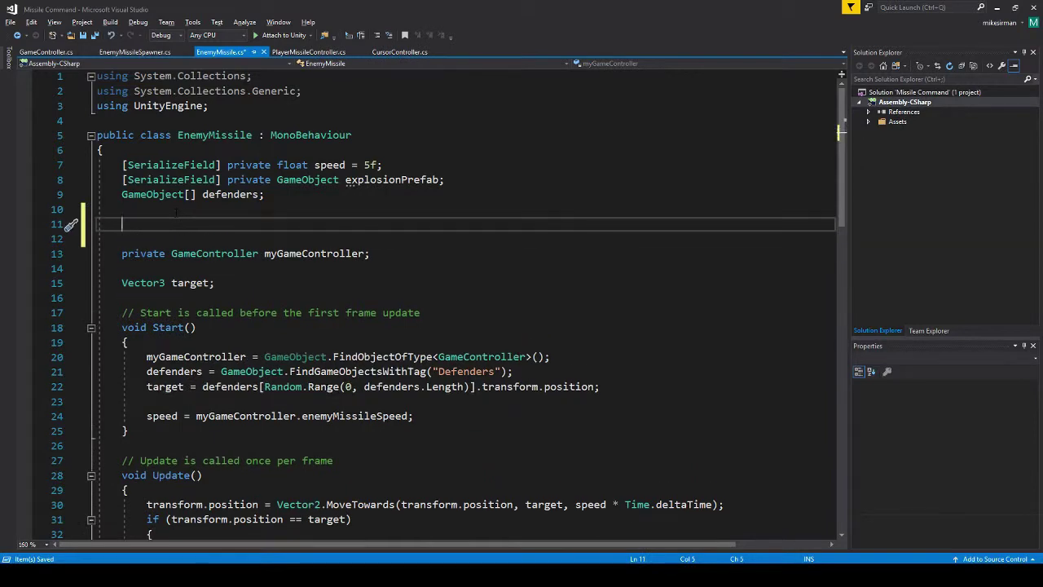
Copy the 'AudioSource myAudio;' field from CursorController.cs into EnemyMissile.cs.
left_click(400, 51)
scroll(296, 166, "up", 5)
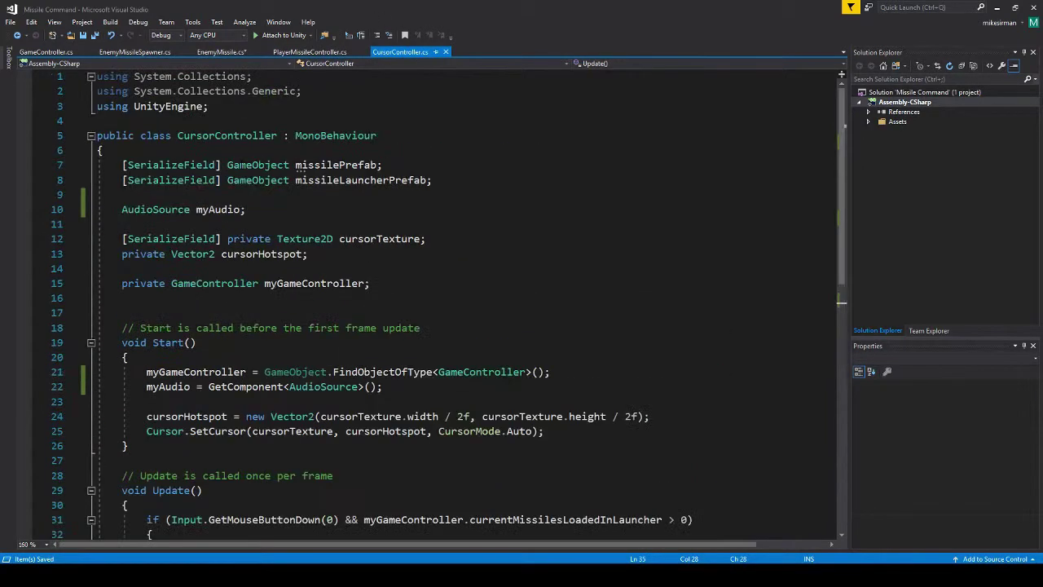
left_click_drag(245, 209, 121, 210)
key("ctrl+c")
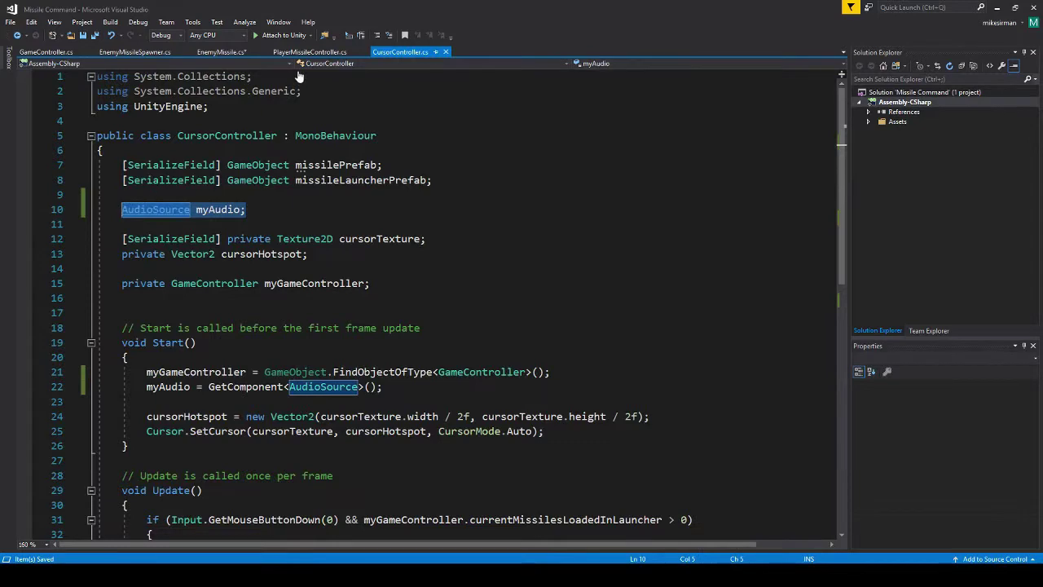
left_click(224, 53)
key("ctrl+v")
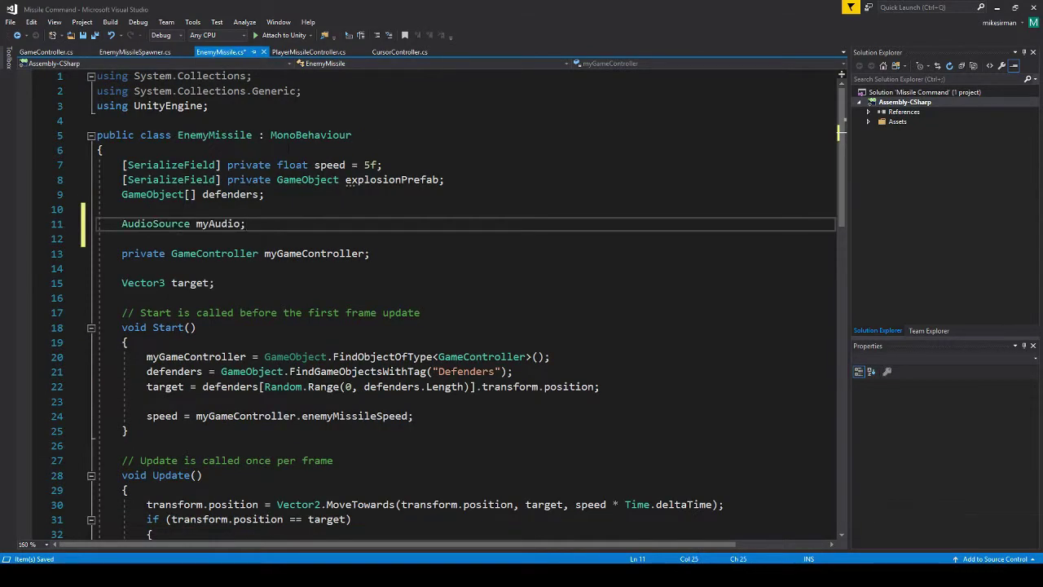
Paste 'myAudio = GetComponent<AudioSource>();' into EnemyMissile's Start method and save.
left_click(401, 52)
scroll(232, 214, "down", 3)
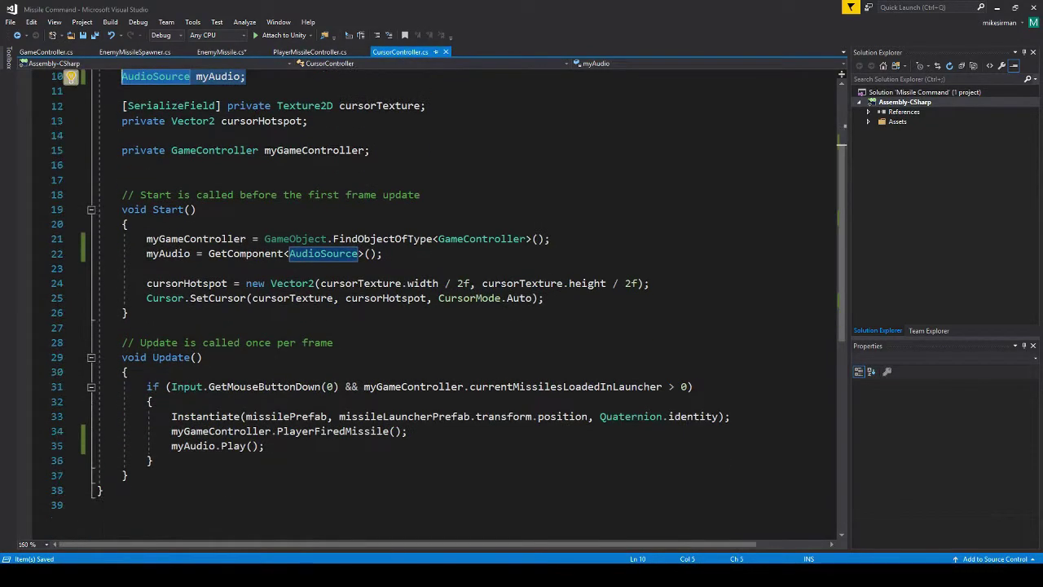
left_click_drag(147, 253, 383, 254)
key("ctrl+c")
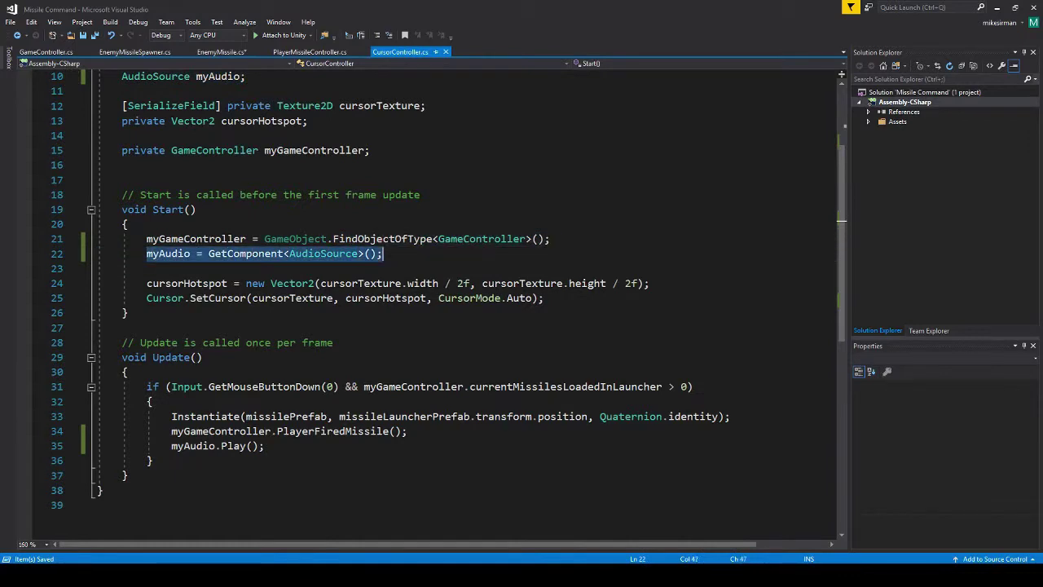
left_click(221, 52)
scroll(200, 136, "down", 2)
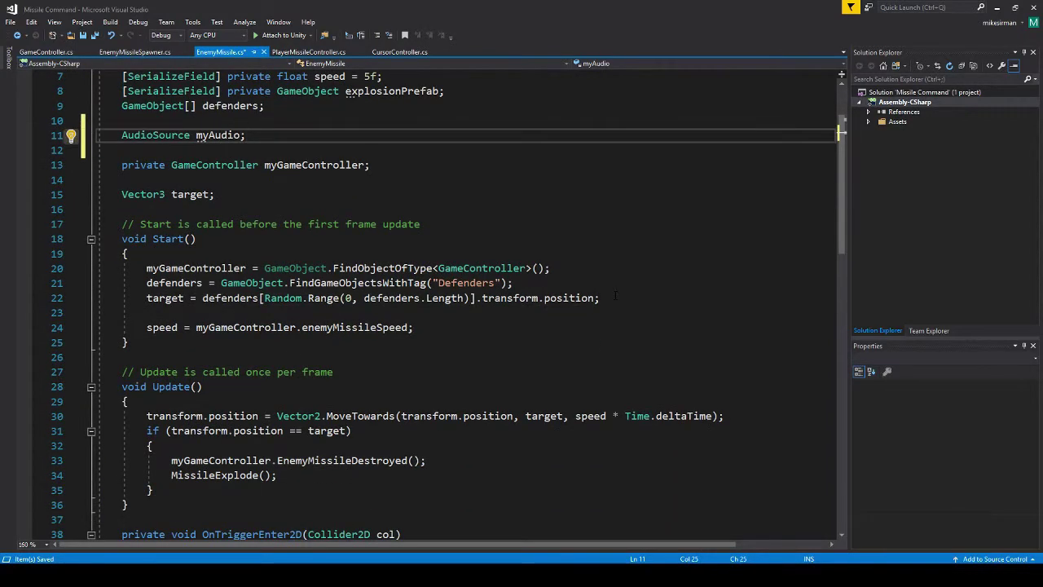
left_click(608, 286)
key("Up")
key("End")
key("Return")
key("ctrl+v")
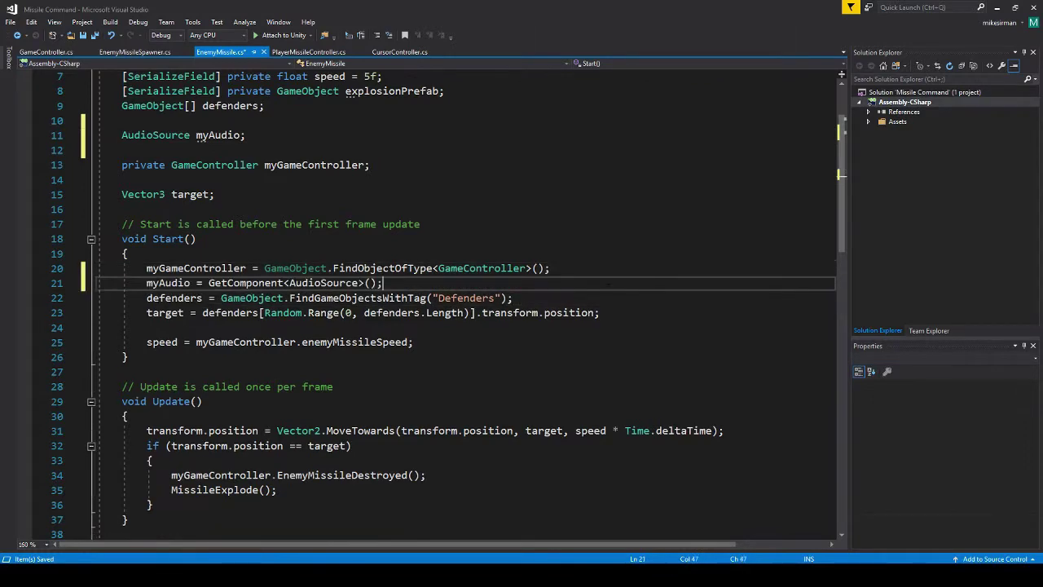
scroll(609, 286, "down", 2)
scroll(474, 316, "down", 11)
key("ctrl+s")
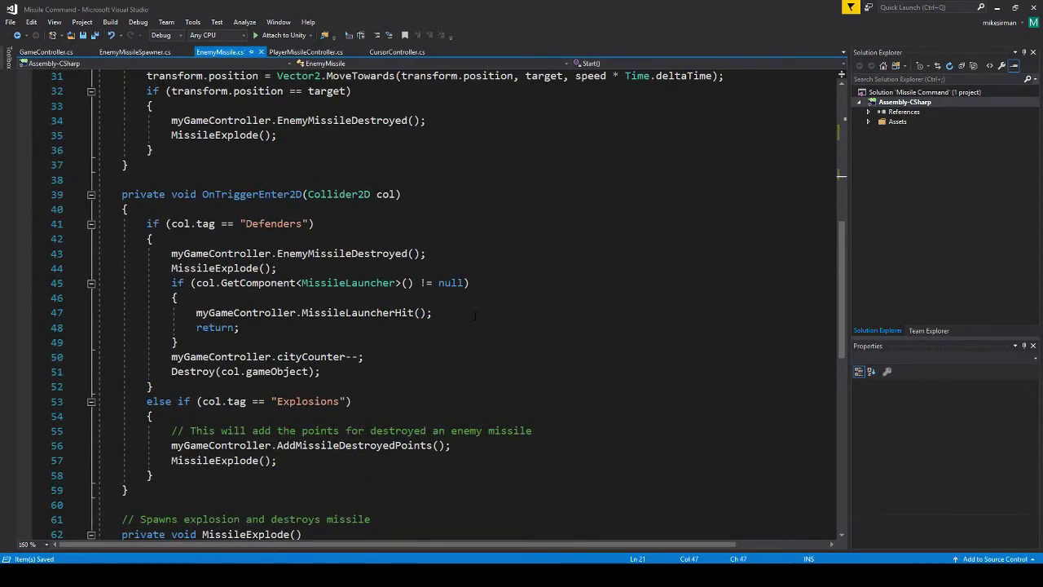
Add 'myAudio.Play()' just before Destroy(gameObject) in MissileExplode and save.
left_click(290, 356)
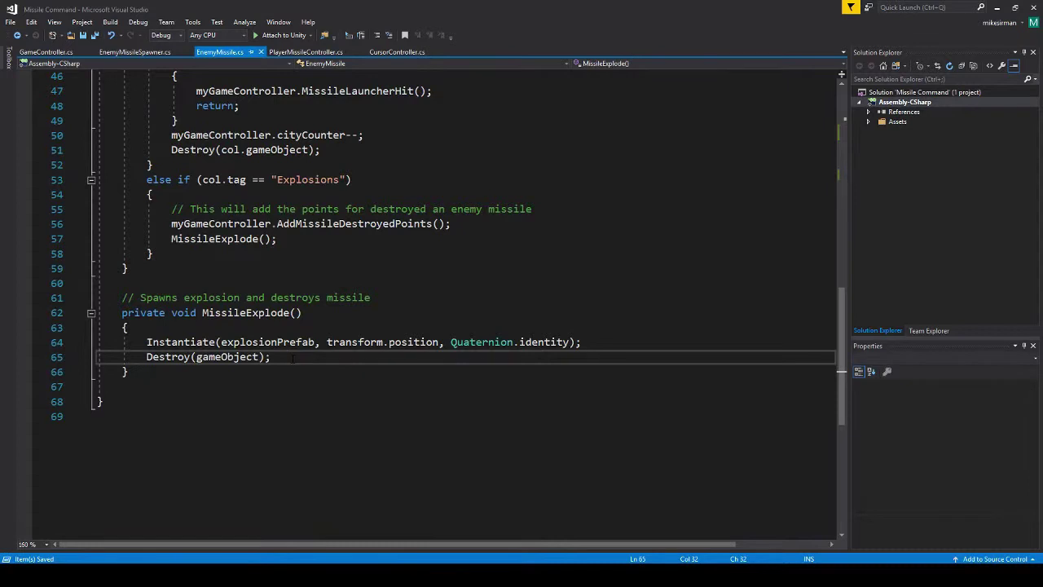
key("Return")
type("mya")
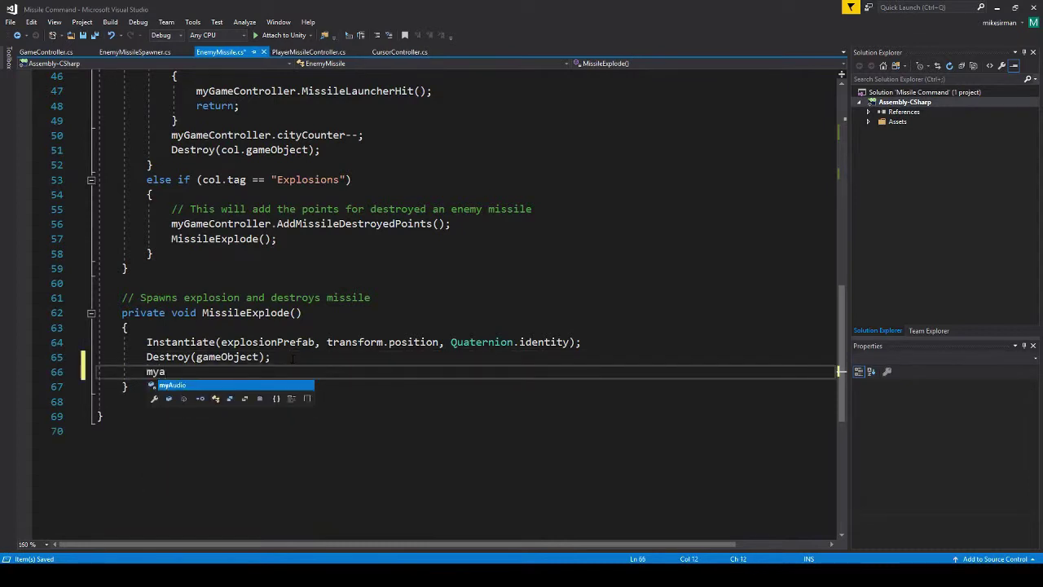
key("ctrl+shift+Left")
key("BackSpace")
key("Escape")
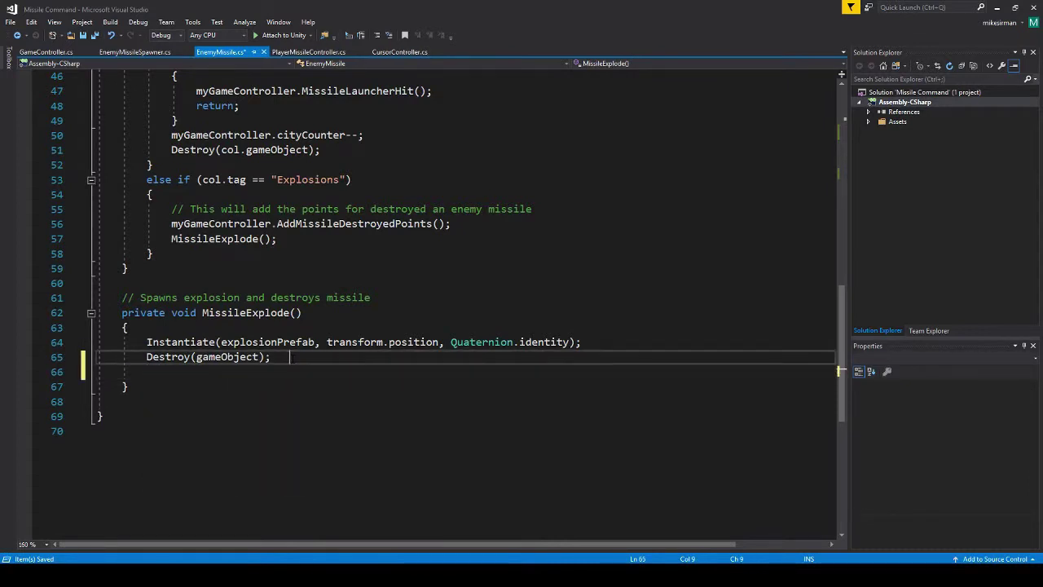
key("alt+Up")
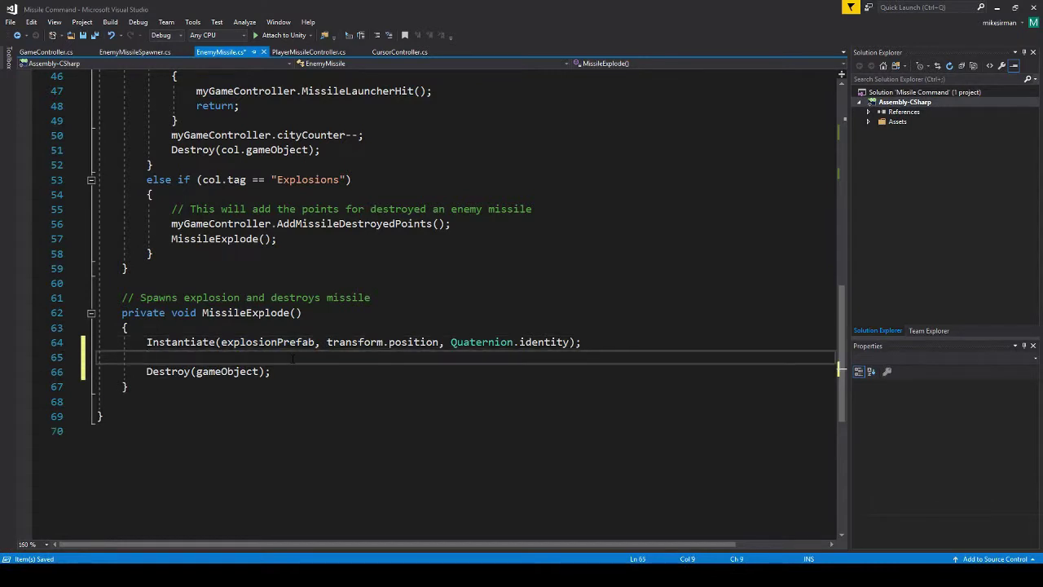
type("myAudio.Play();")
key("ctrl+s")
key("alt+Tab")
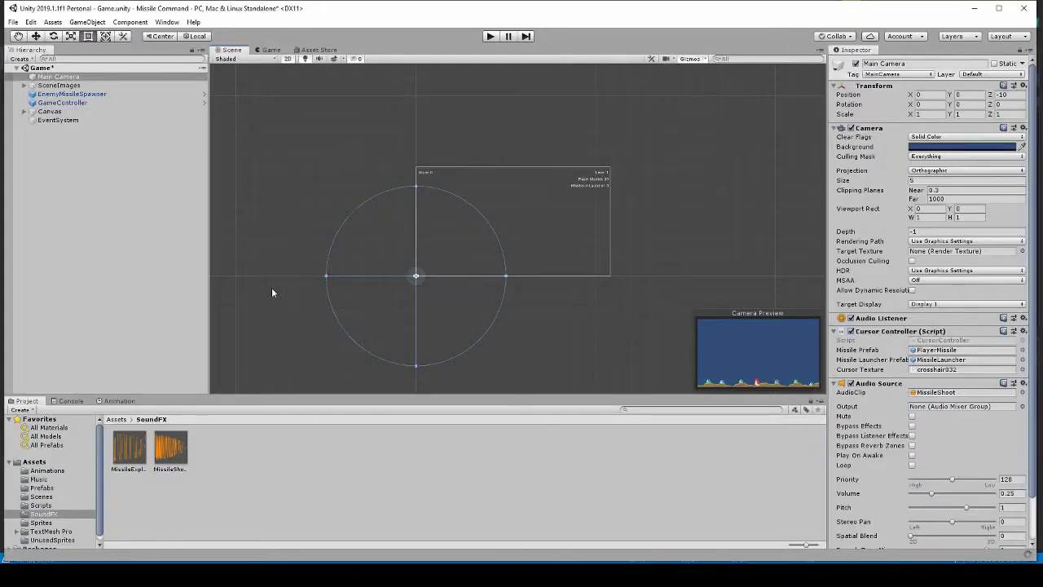
Select the EnemyMissile prefab and try dragging the explosion clip from SoundFX onto it.
left_click(42, 487)
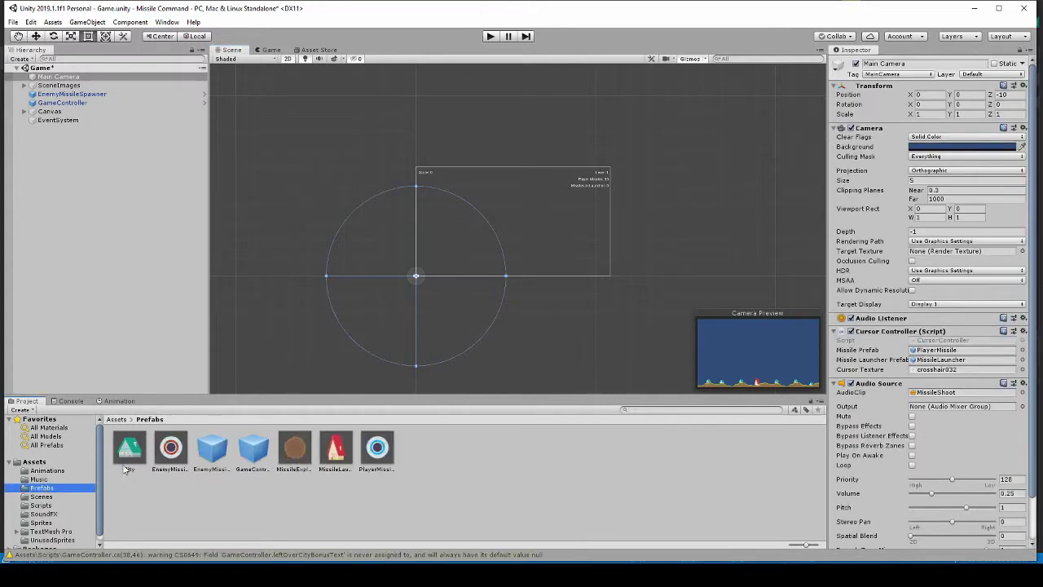
left_click(172, 454)
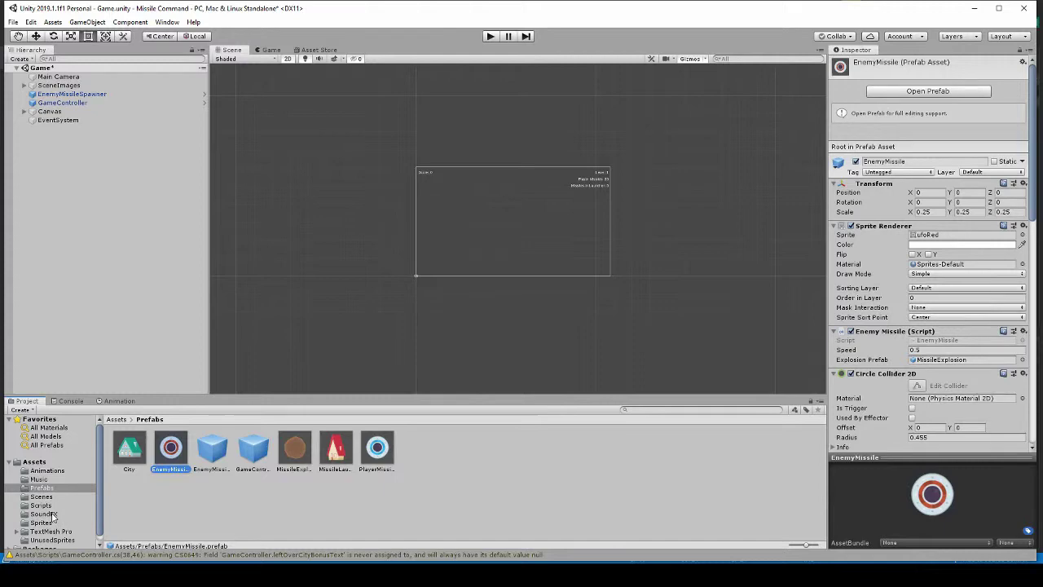
left_click(43, 513)
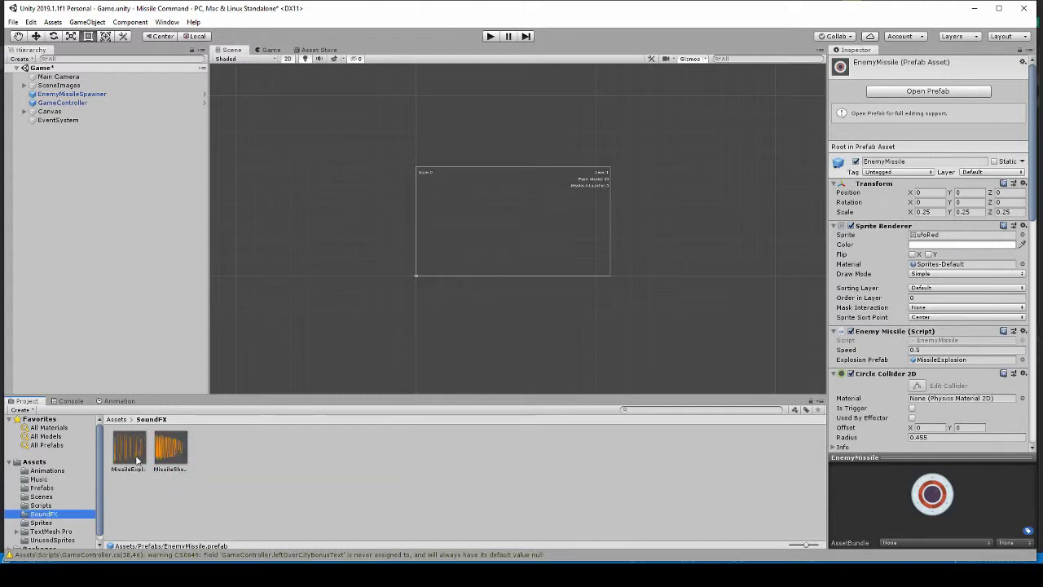
scroll(861, 342, "down", 15)
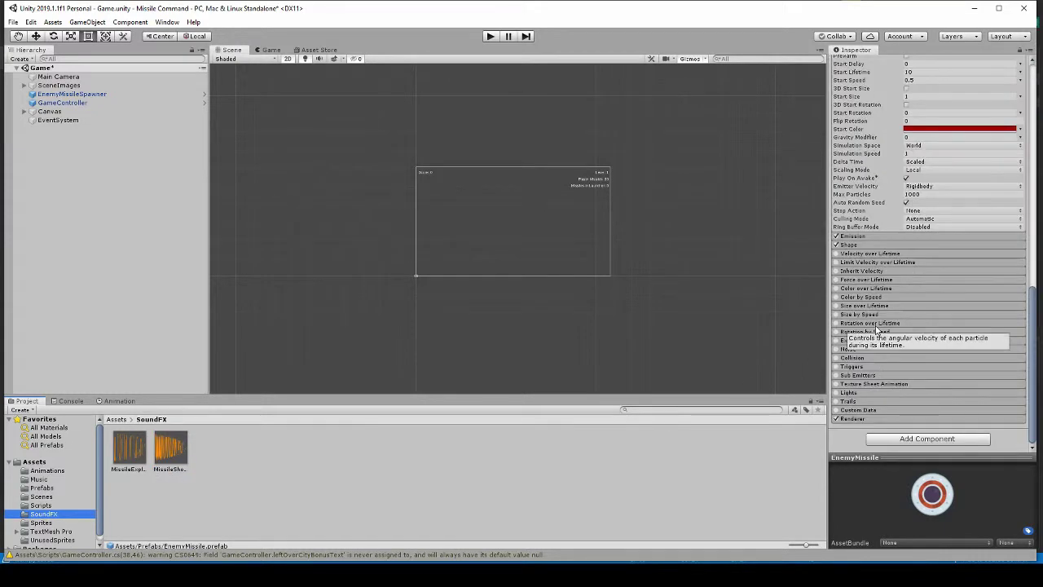
left_click_drag(128, 448, 850, 450)
left_click_drag(129, 448, 842, 419)
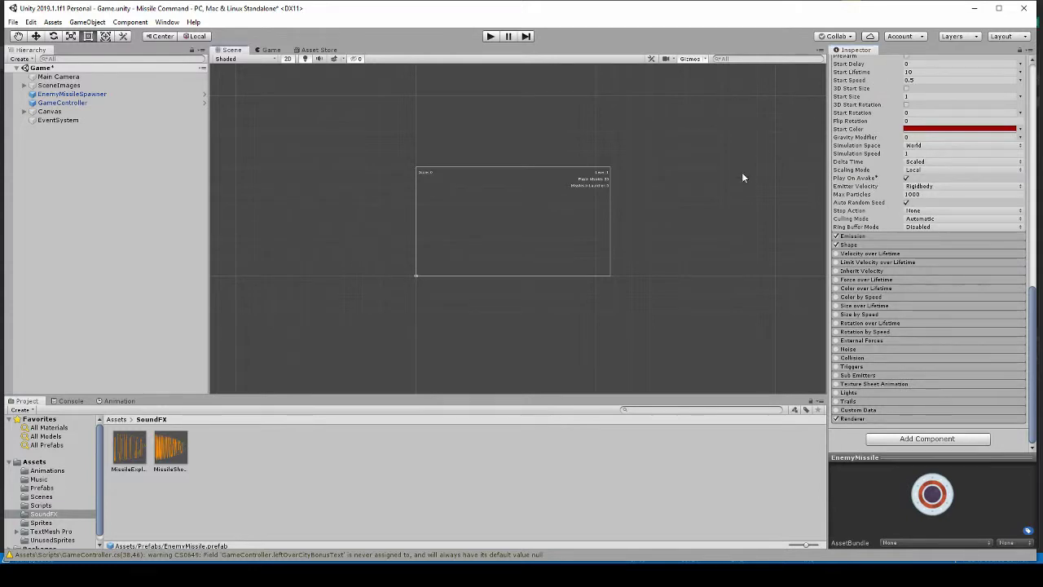
scroll(890, 172, "up", 15)
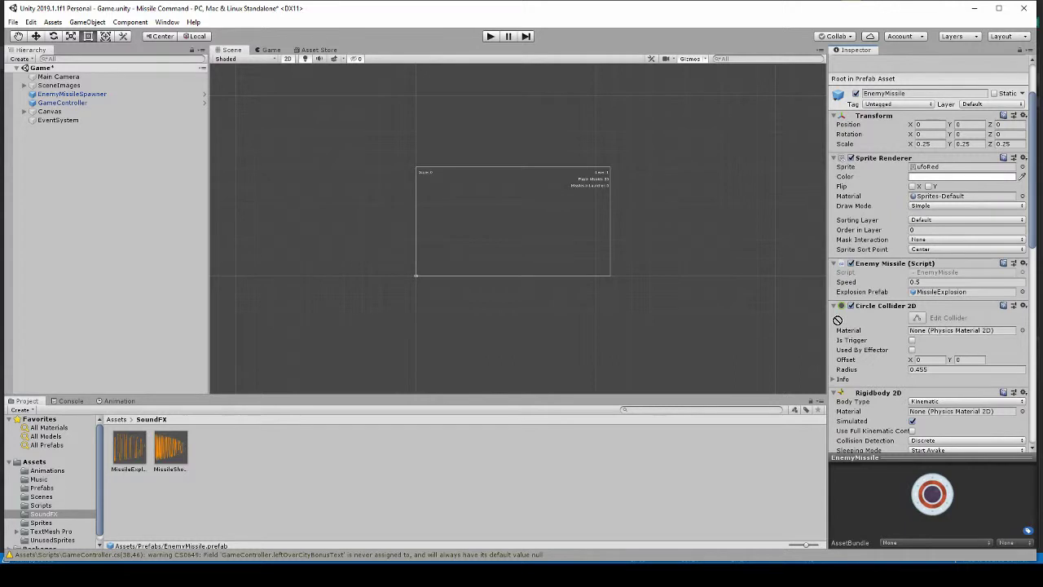
left_click(41, 505)
Add the MissileExplode clip to the scene's EnemyMissile copy, Play On Awake off, volume 0.2.
left_click(42, 488)
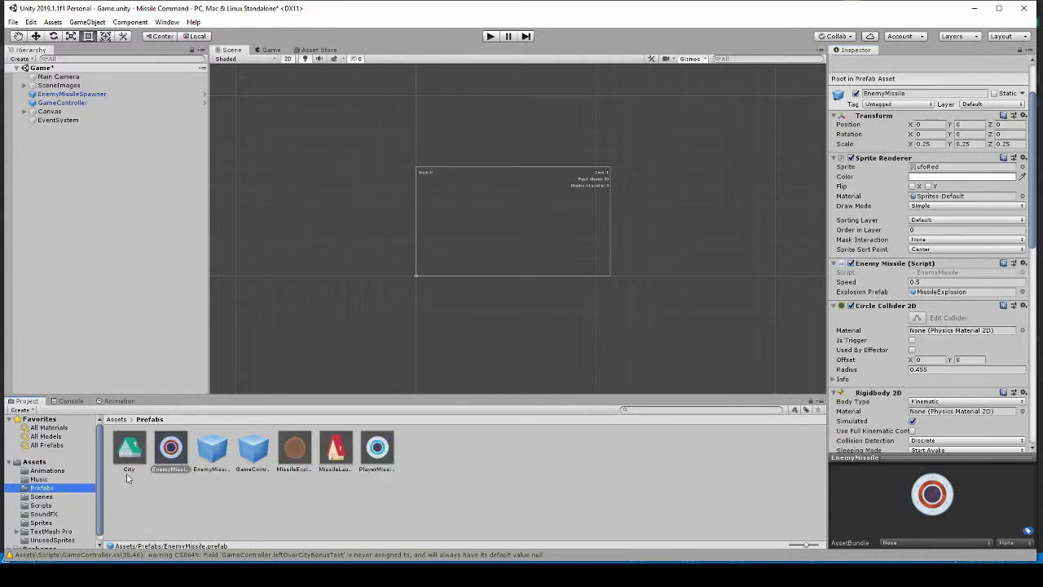
left_click(44, 514)
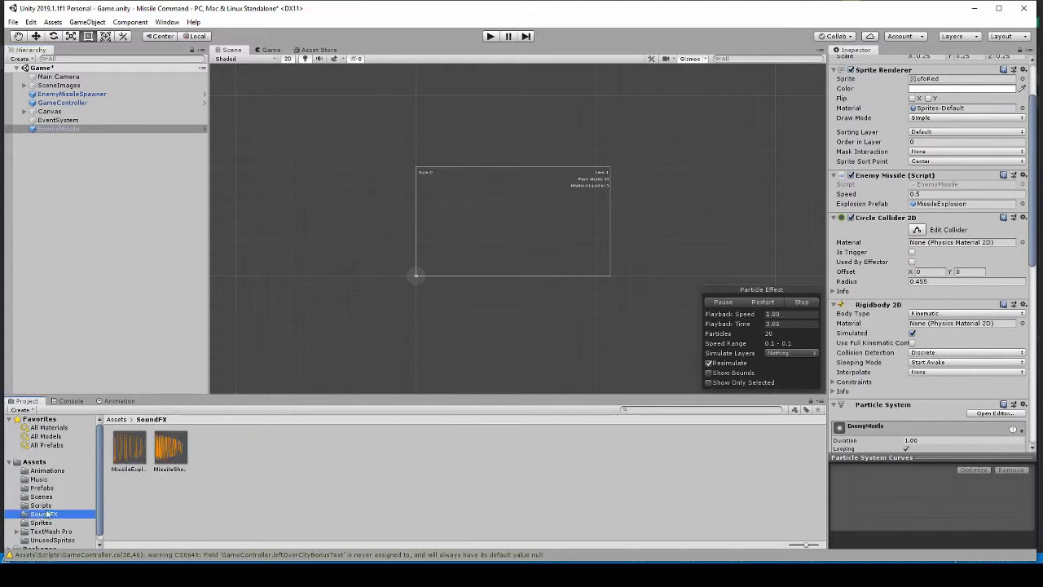
left_click_drag(129, 453, 68, 135)
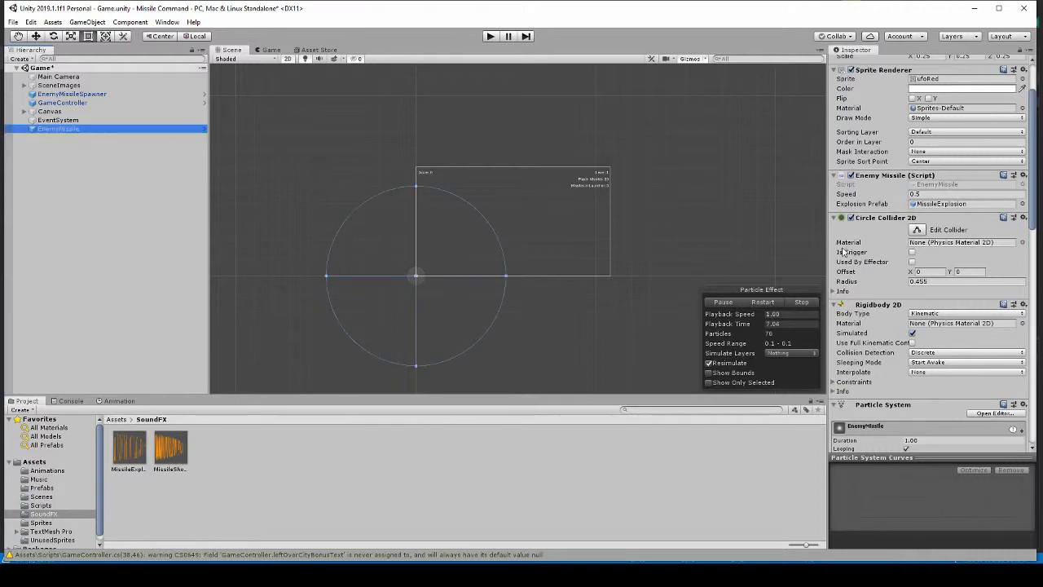
scroll(865, 267, "down", 5)
scroll(869, 267, "down", 15)
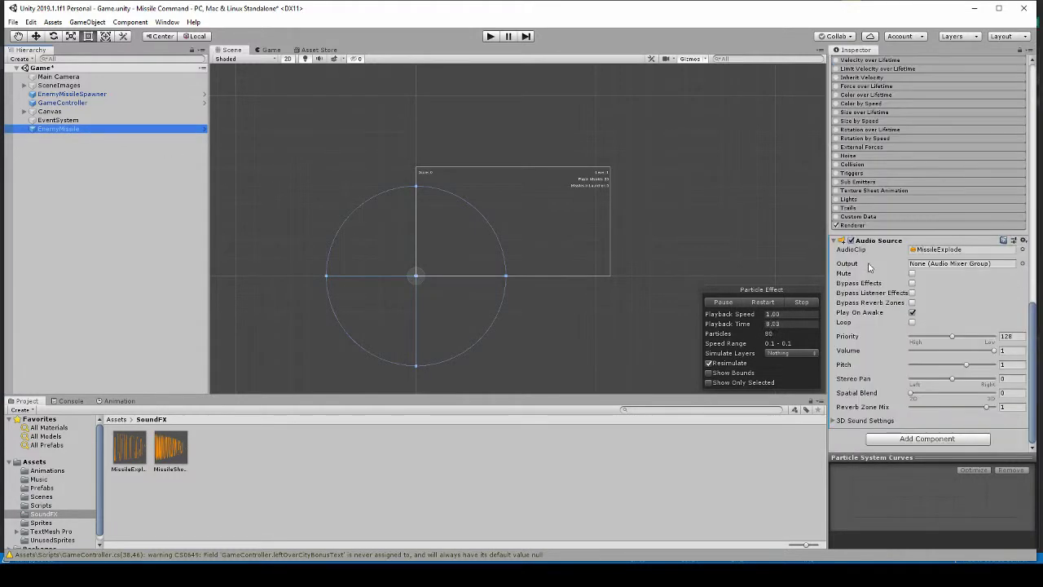
left_click(913, 313)
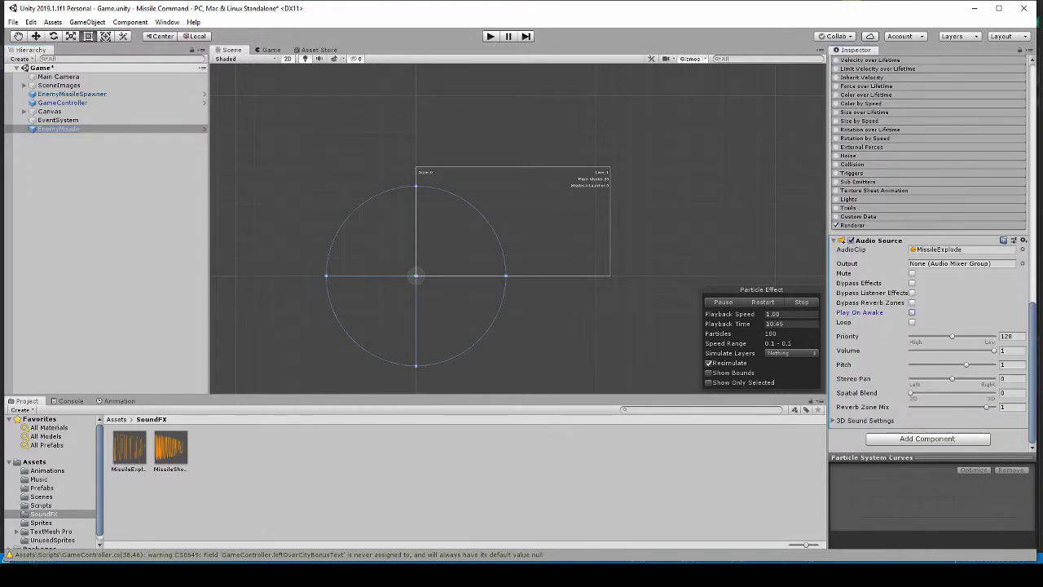
left_click(1022, 351)
key("Return")
Apply all overrides to the EnemyMissile prefab and delete the copy from the scene.
left_click(977, 85)
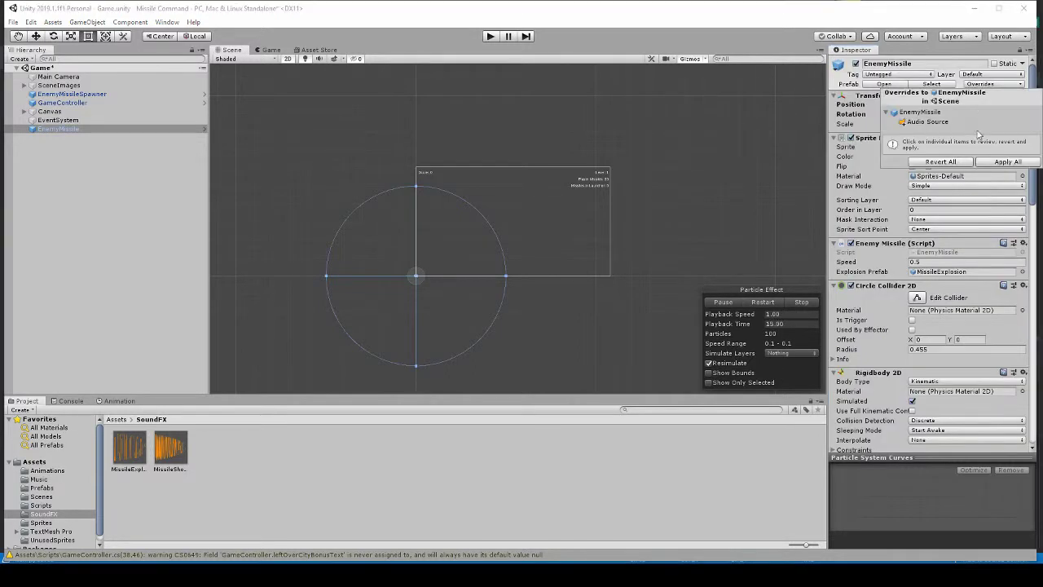
left_click(998, 165)
left_click(77, 130)
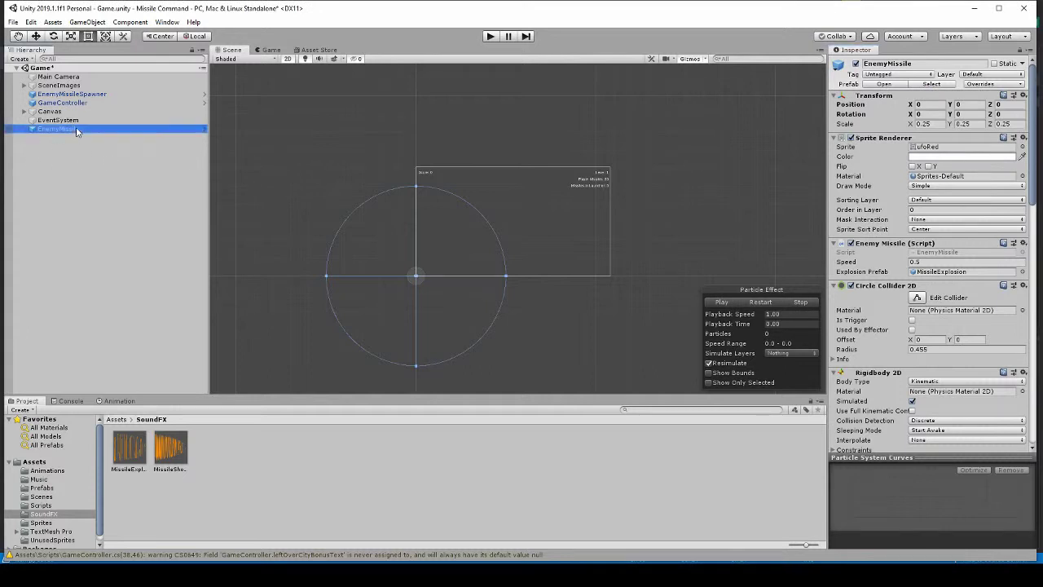
key("Delete")
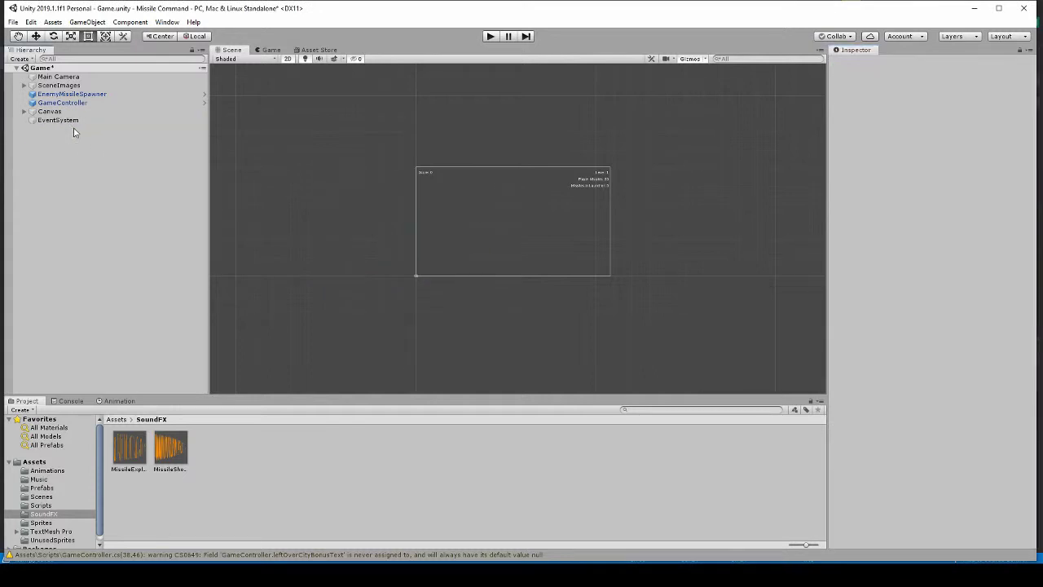
left_click(41, 496)
Save the Game scene, open MainMenu, and start a game in Play mode.
double_click(170, 451)
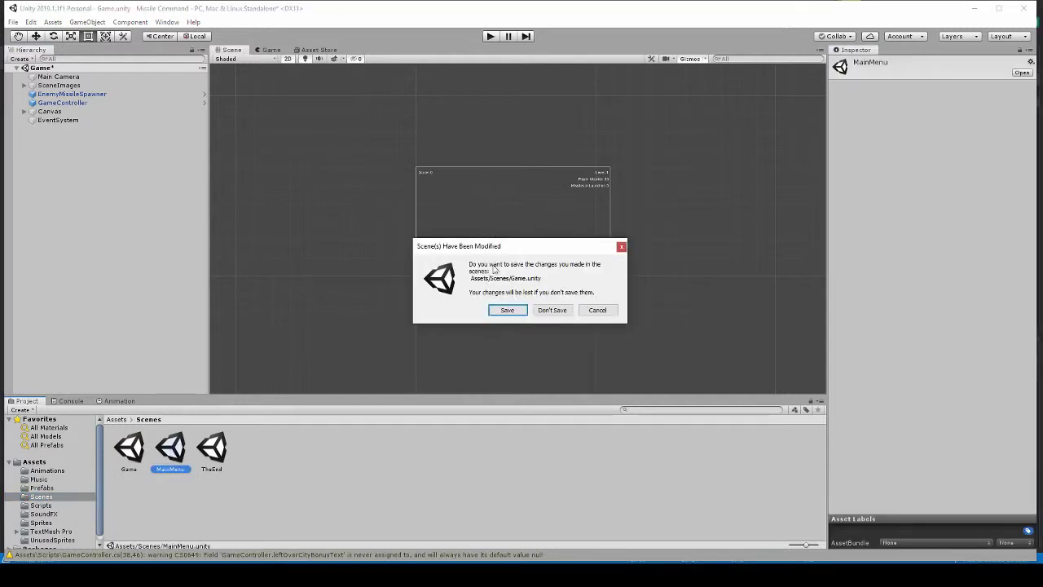
left_click(505, 310)
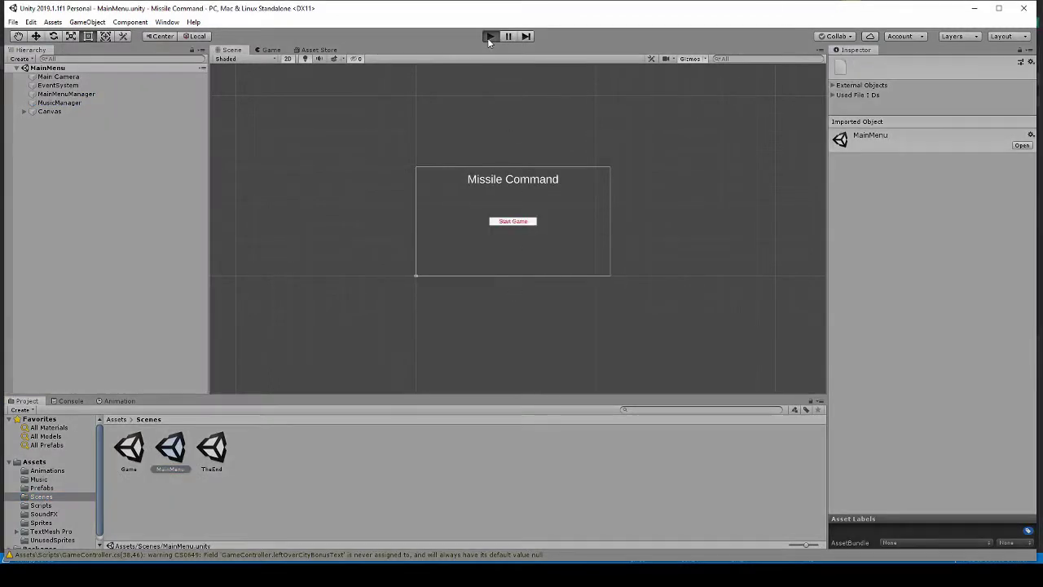
left_click(489, 36)
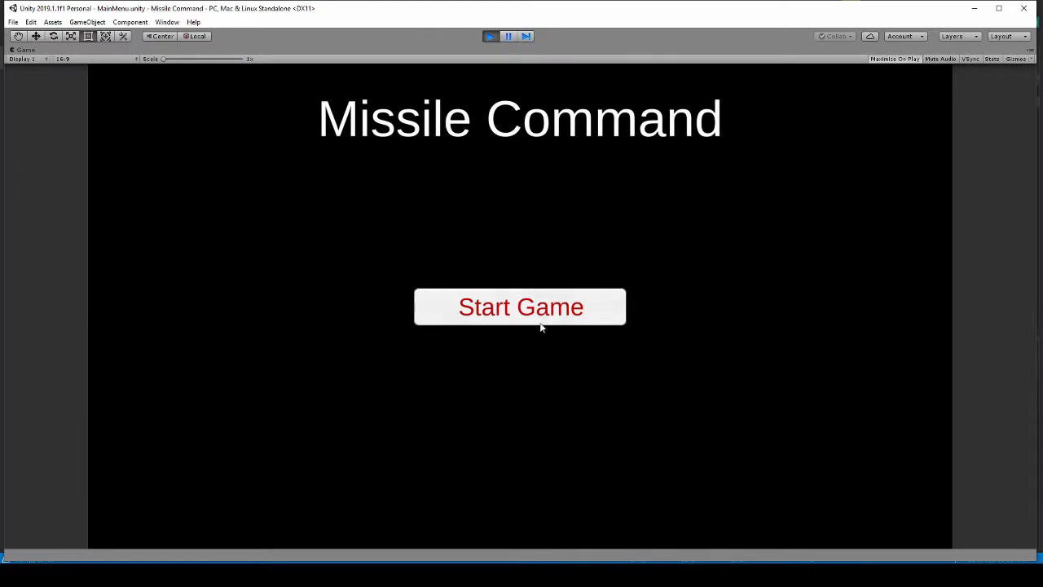
left_click(541, 323)
Fire nine missiles at the incoming enemies to hear the shot and explosion sounds.
left_click(514, 321)
left_click(623, 170)
left_click(646, 147)
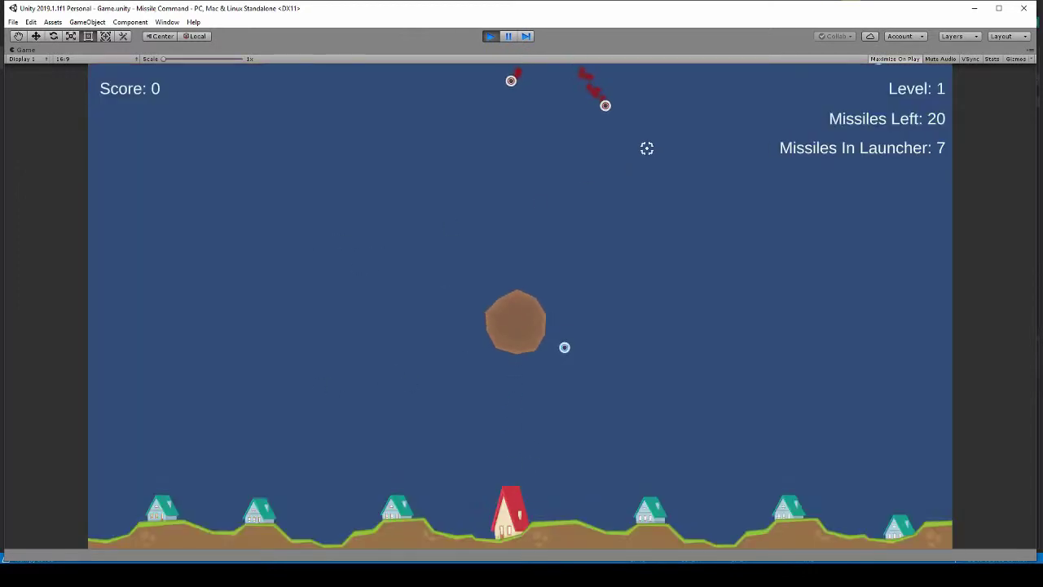
left_click(488, 178)
left_click(398, 176)
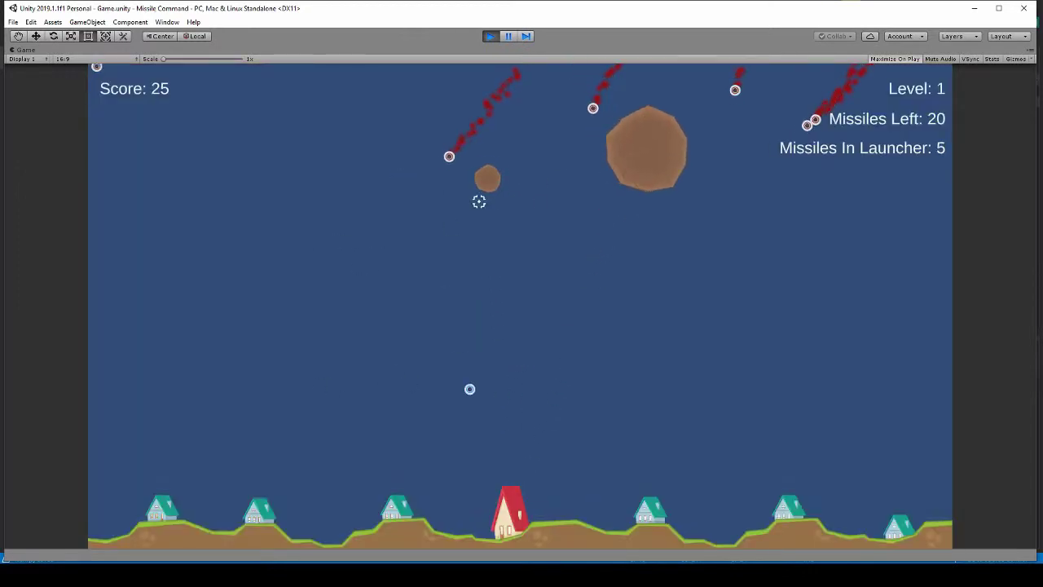
left_click(559, 175)
left_click(690, 212)
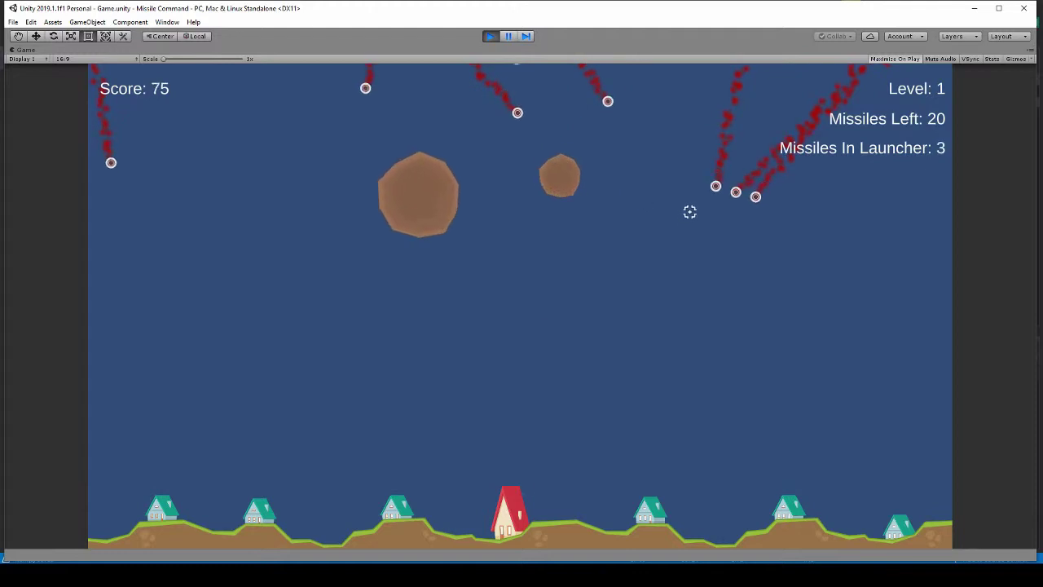
left_click(706, 269)
left_click(593, 293)
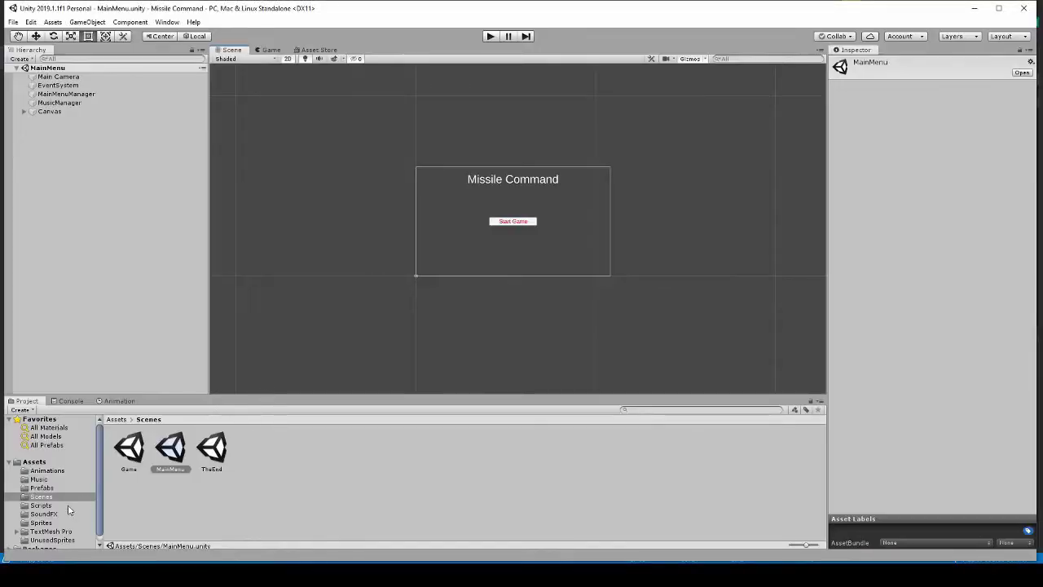
Select the MissileExplosion prefab in Prefabs and review its components in the Inspector.
left_click(60, 505)
left_click(57, 497)
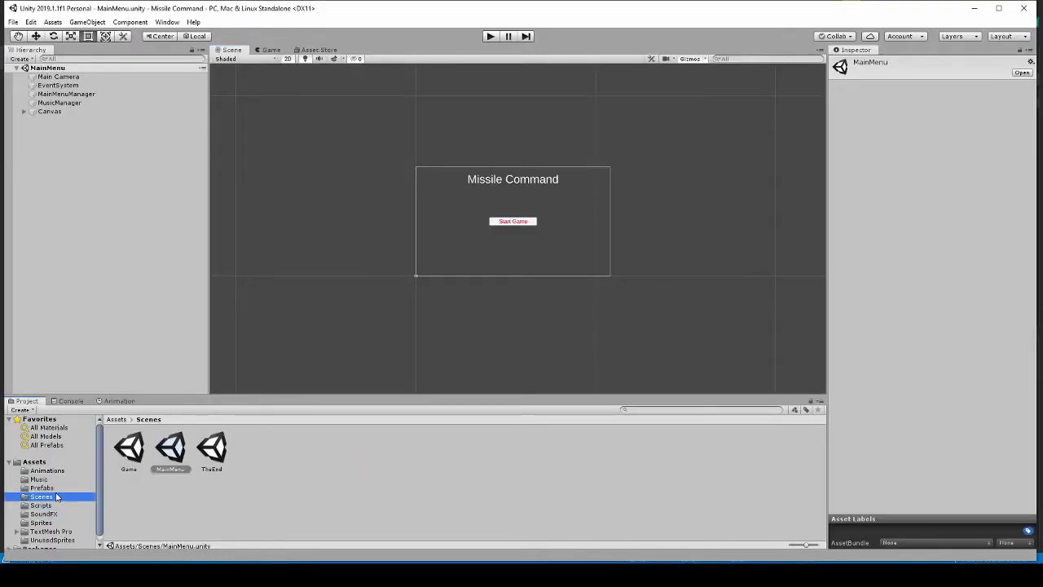
left_click(47, 488)
key("alt+Tab")
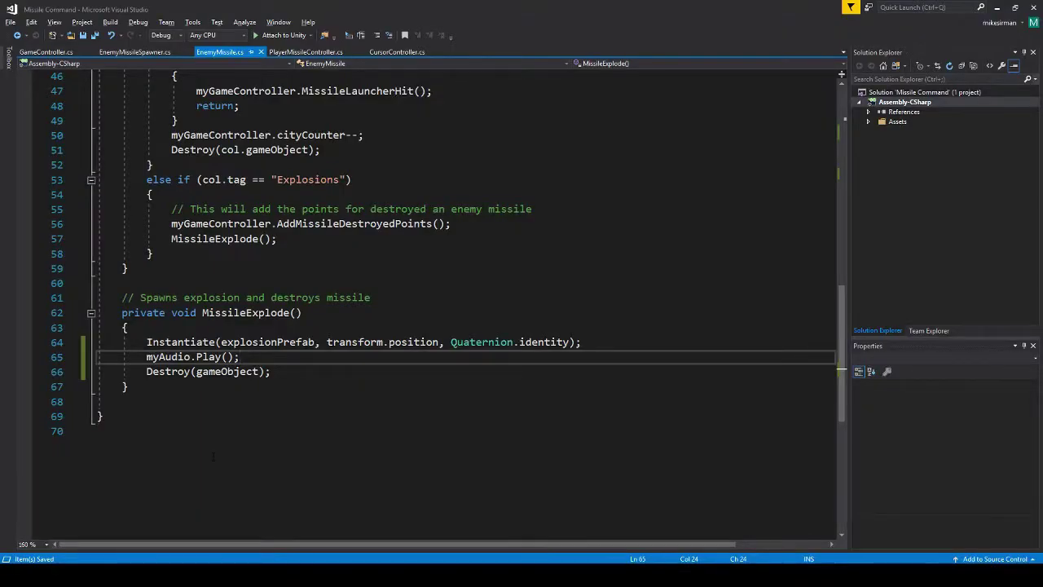
key("alt+Tab")
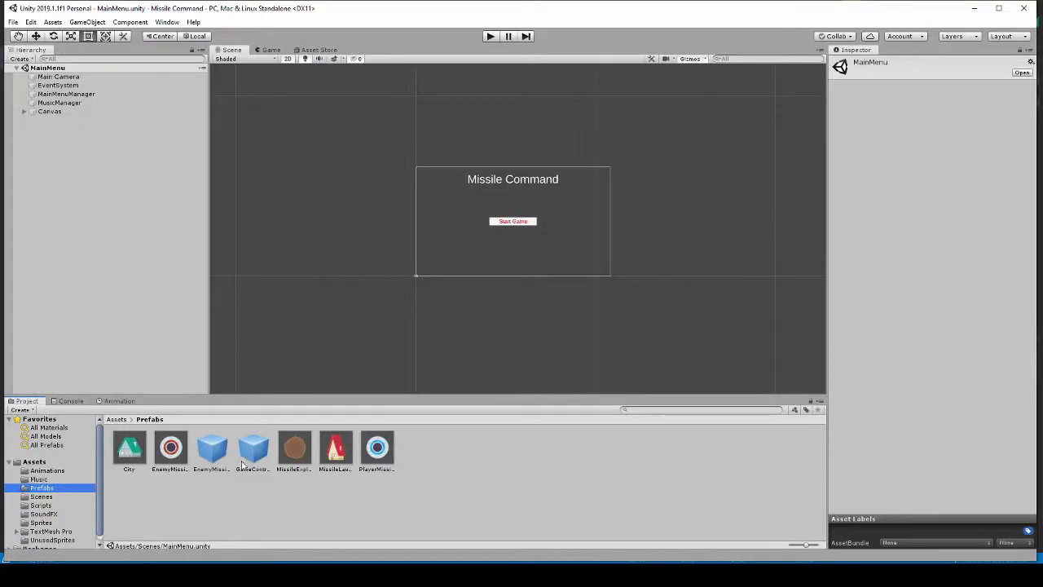
key("alt+Tab")
key("alt+Tab")
left_click(293, 450)
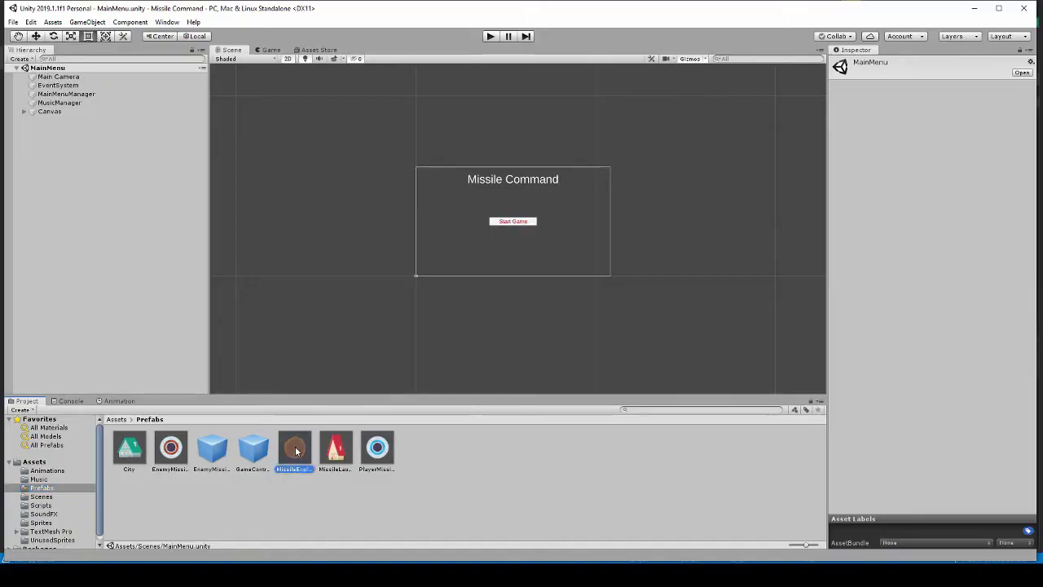
key("alt+Tab")
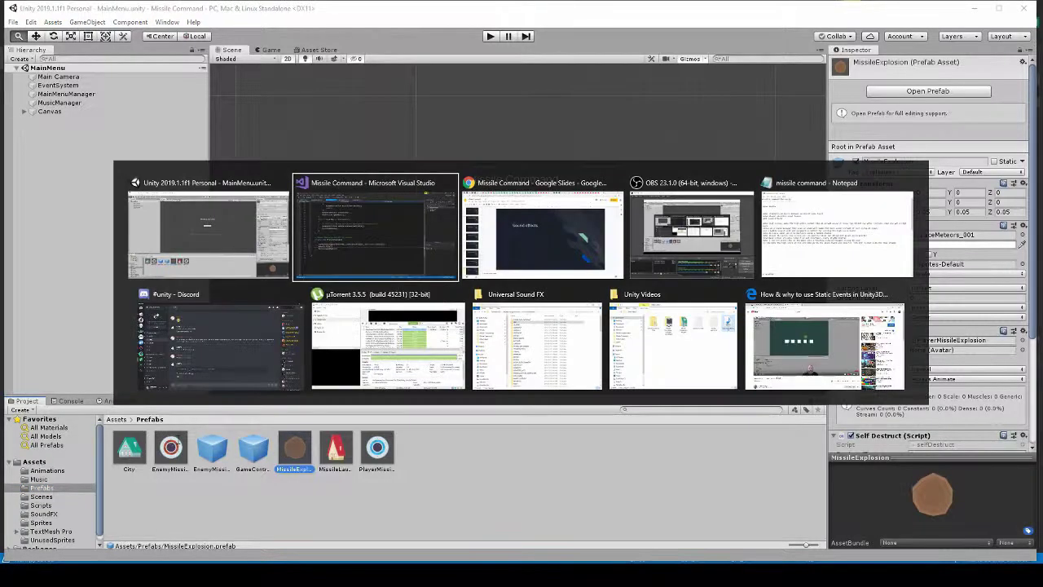
key("alt+Tab")
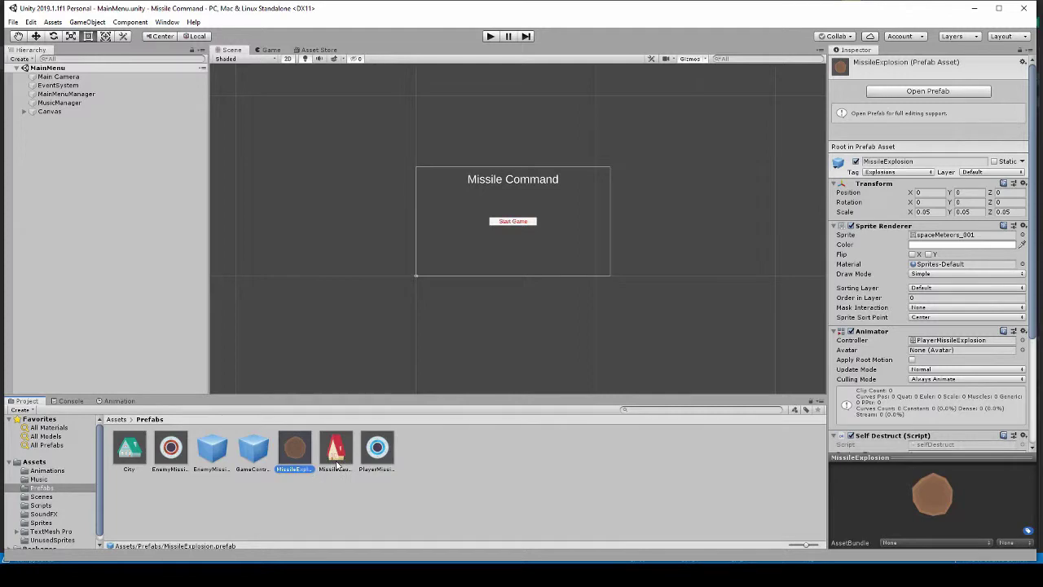
scroll(880, 307, "down", 3)
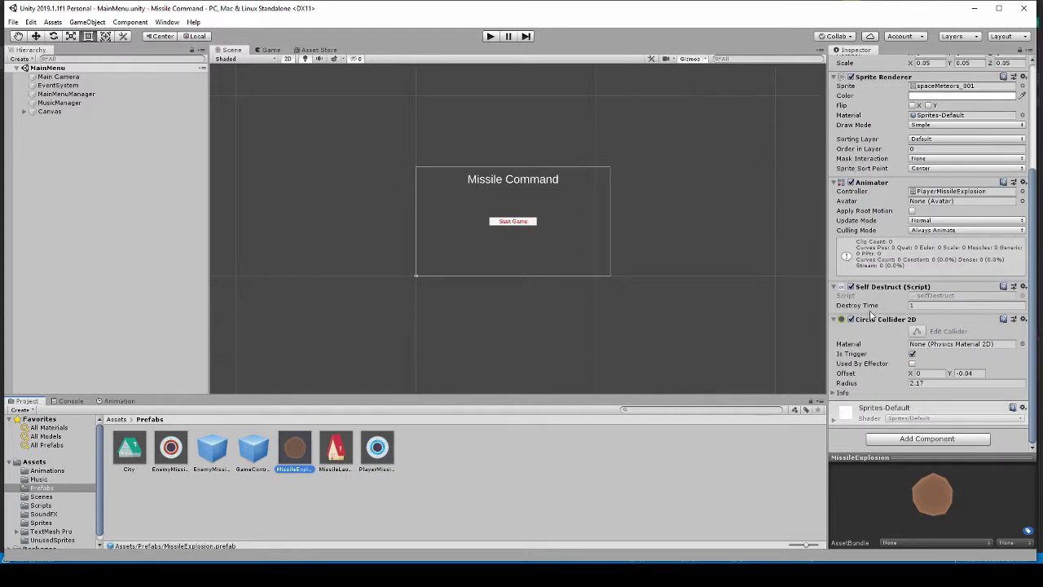
key("alt+Tab")
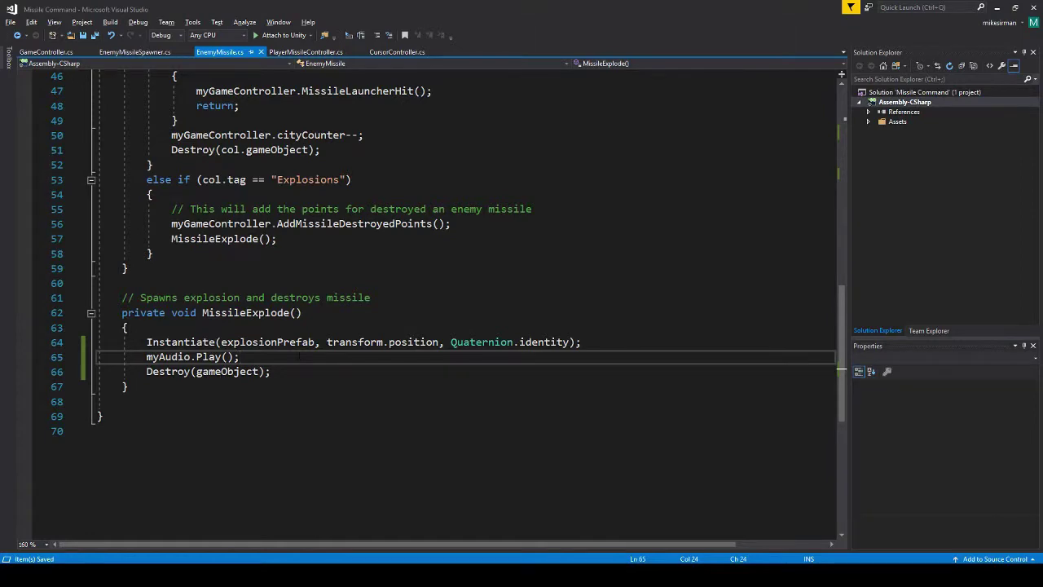
Delete the myAudio.Play() line from MissileExplode.
key("shift+Home")
key("BackSpace")
key("Up")
key("End")
key("Delete")
key("Up")
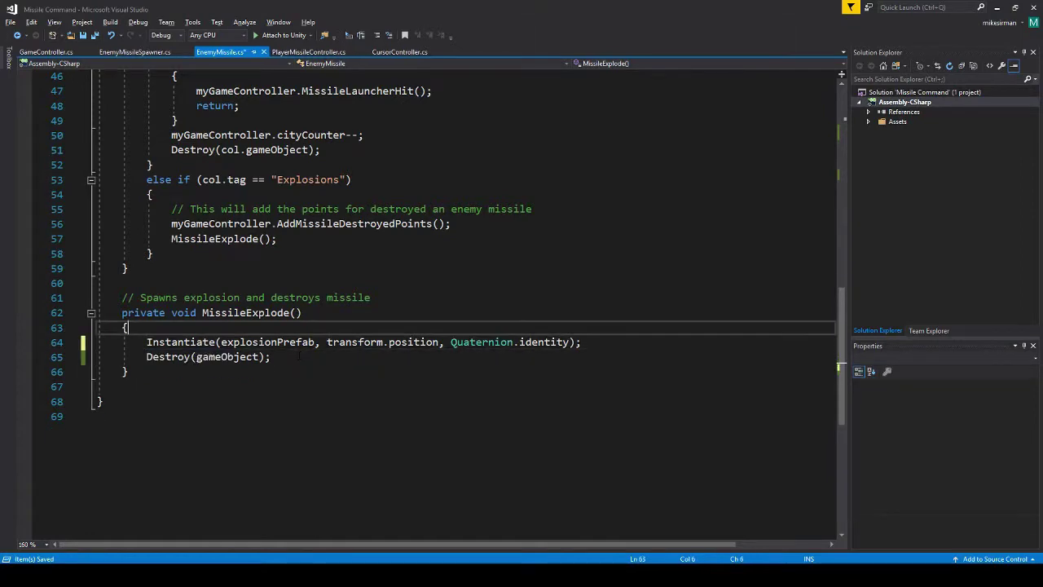
scroll(299, 355, "up", 15)
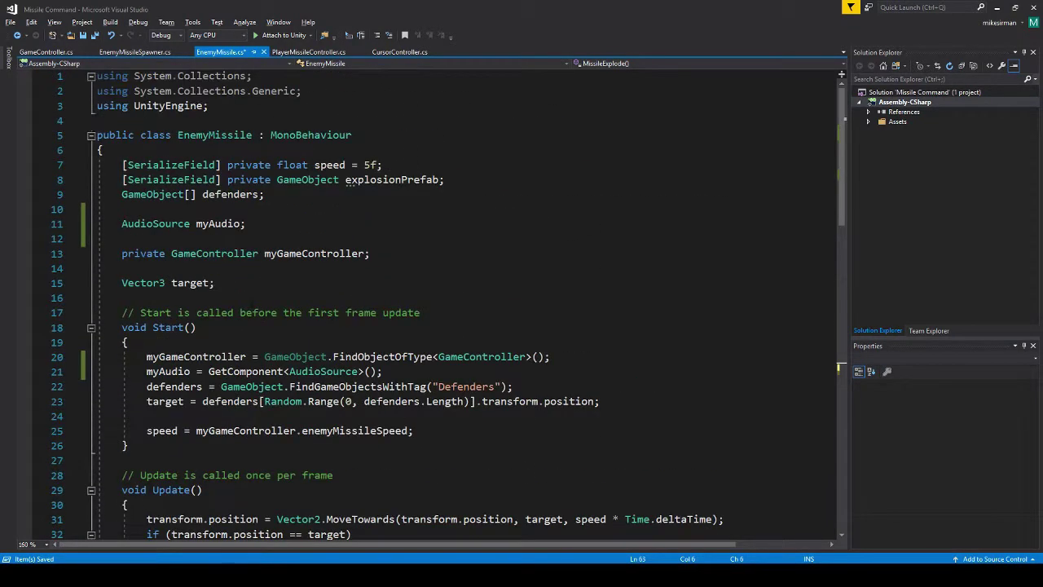
Delete the 'AudioSource myAudio' field declaration and its blank line.
left_click(265, 225)
key("shift+Home")
key("BackSpace")
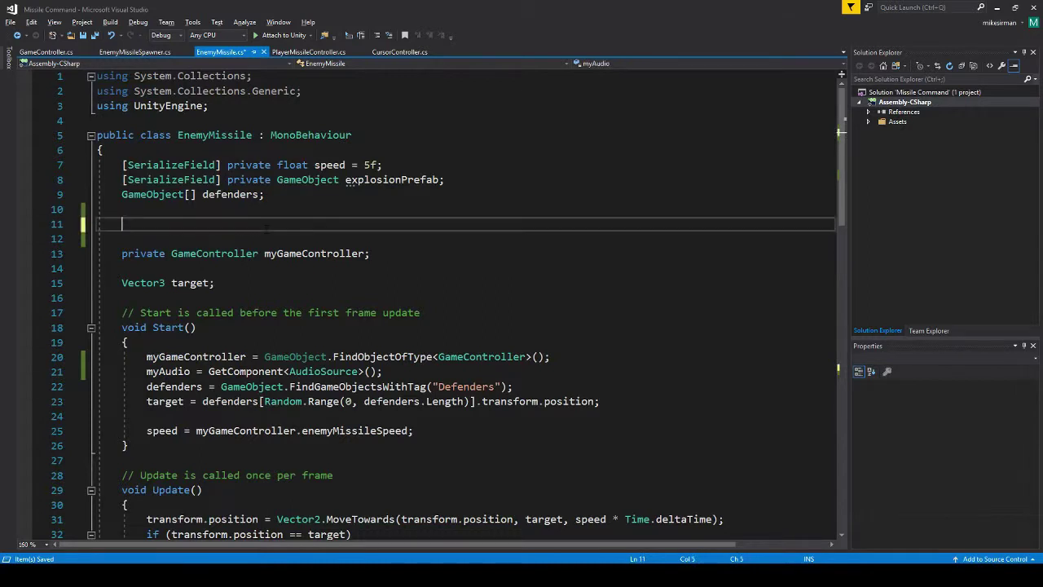
key("Up")
key("Up")
key("End")
key("Delete")
key("Delete")
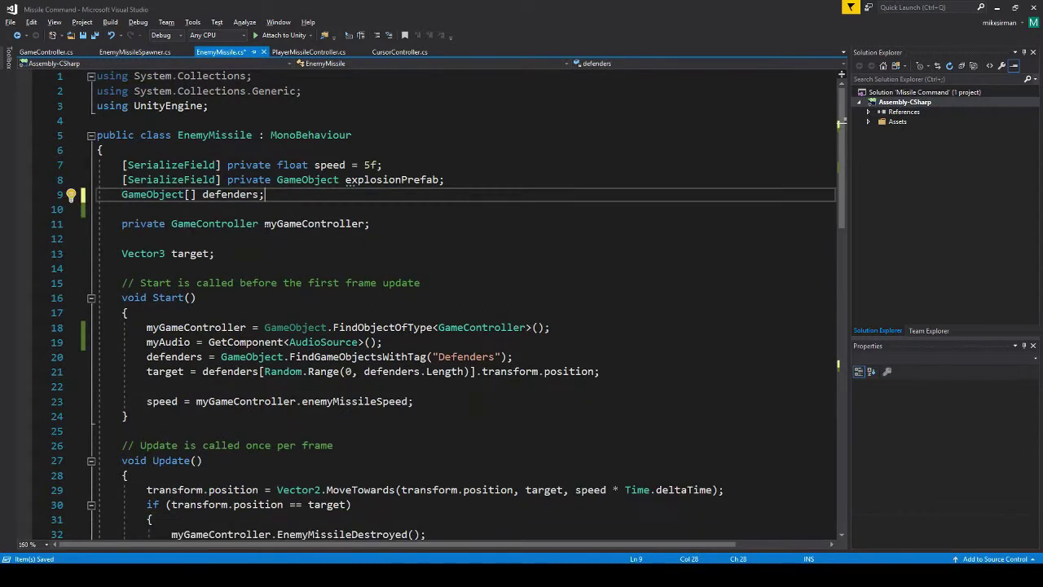
Delete the myAudio GetComponent line from Start and save EnemyMissile.cs.
left_click(429, 346)
key("shift+Home")
key("BackSpace")
key("Up")
key("End")
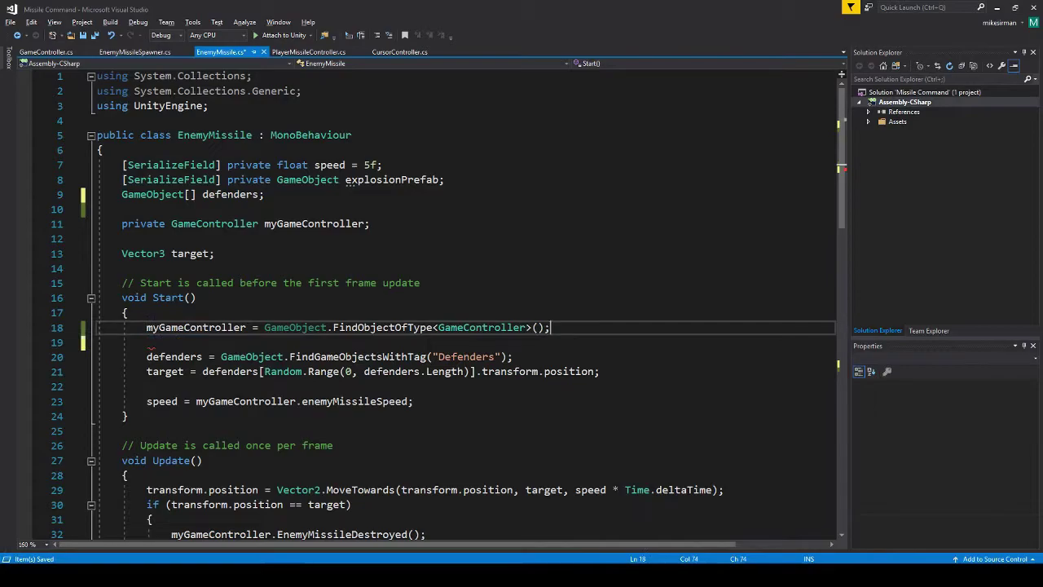
key("Delete")
key("ctrl+s")
key("alt+Tab")
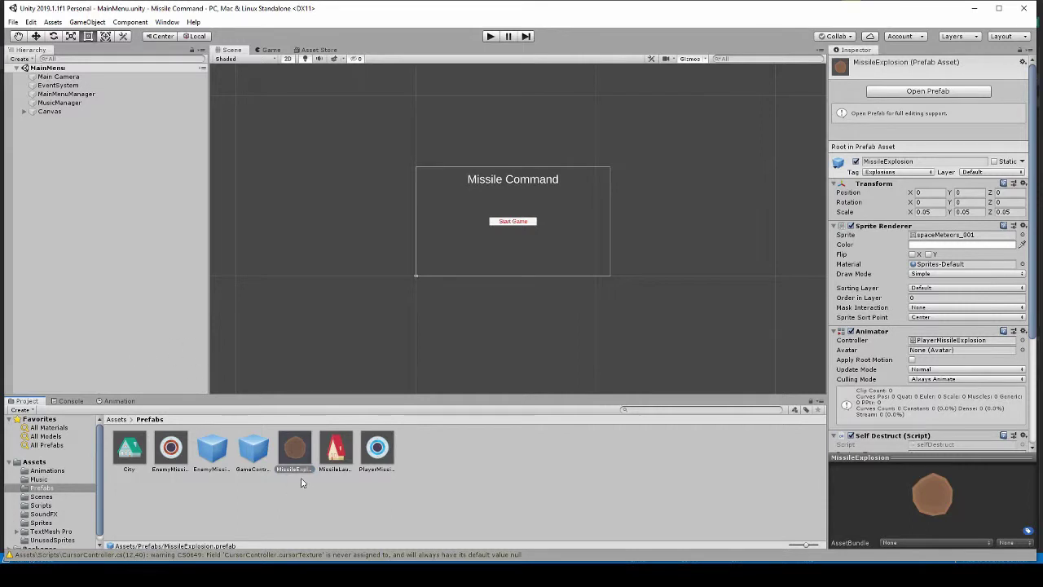
Place a MissileExplosion instance in the scene and give it the MissileExplode sound at volume 0.25.
left_click_drag(296, 460, 164, 347)
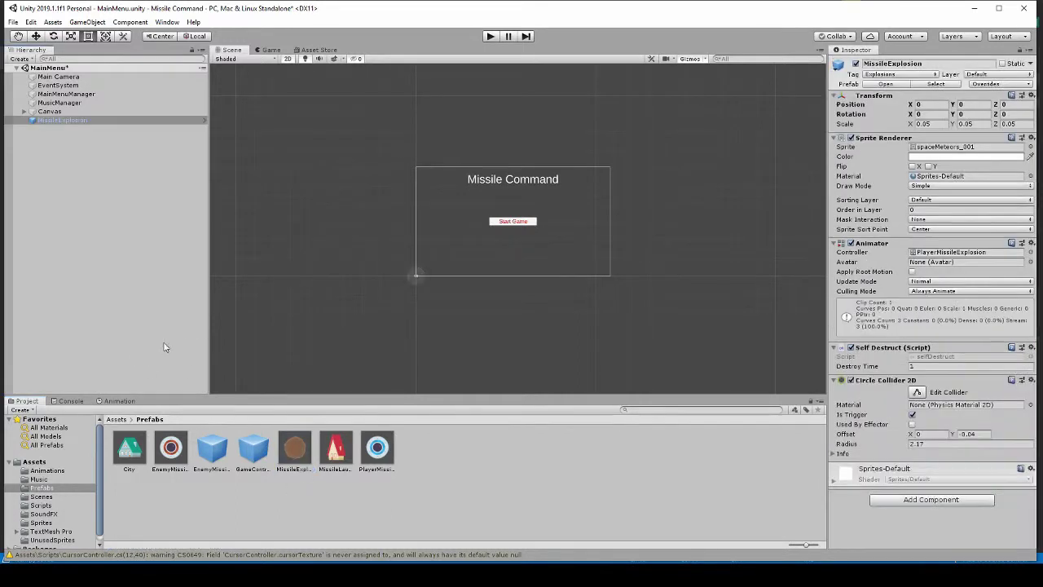
left_click(44, 514)
left_click_drag(143, 470, 72, 119)
left_click(72, 120)
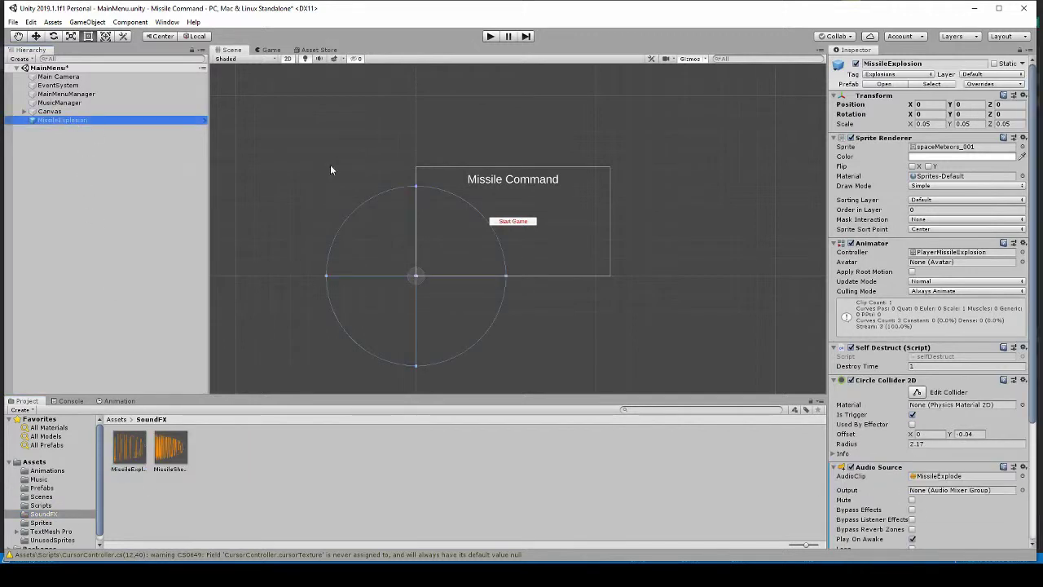
scroll(906, 335, "down", 5)
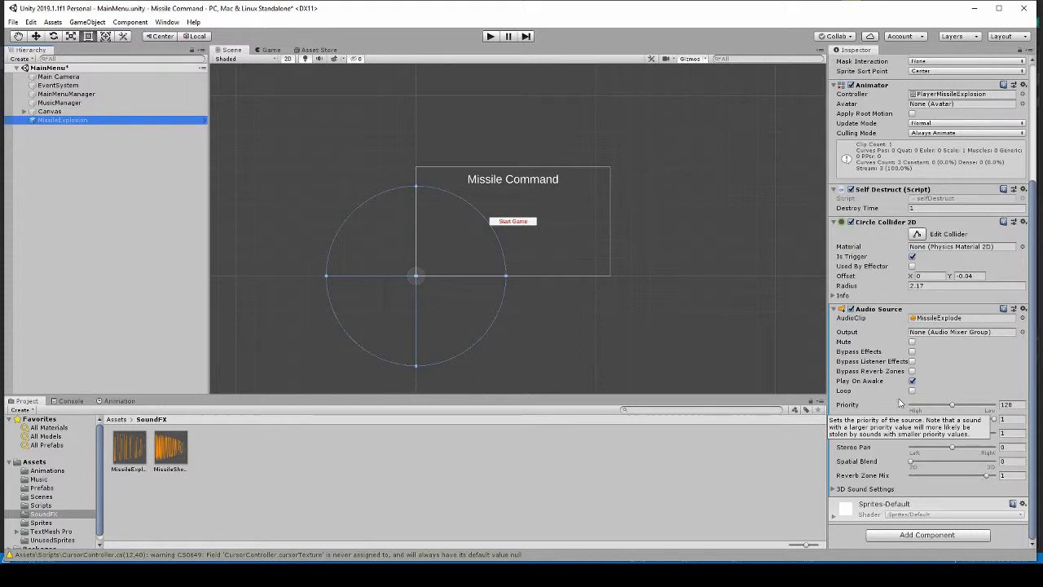
left_click(1010, 420)
type("0.2")
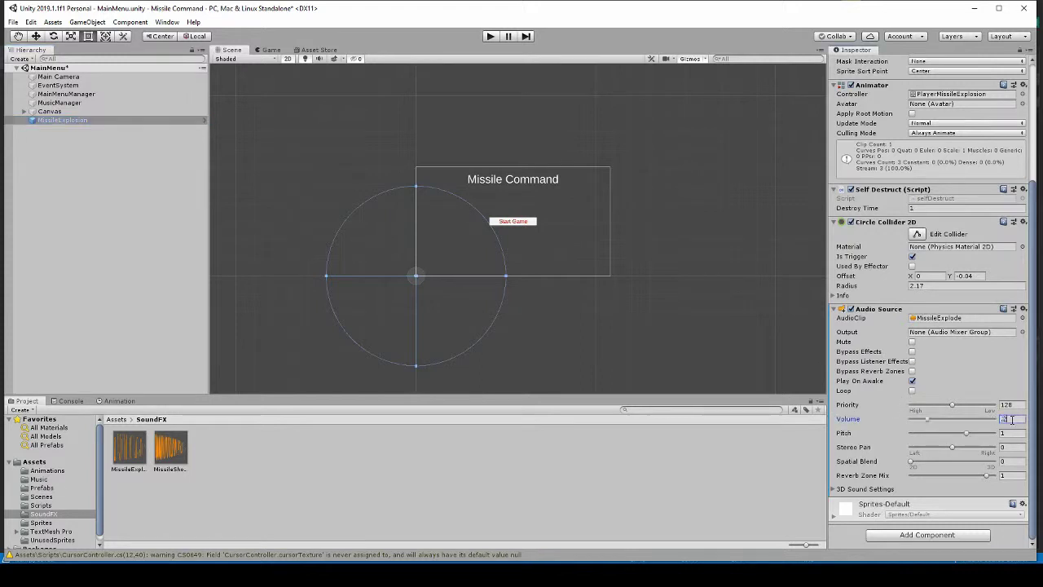
type("5")
key("Tab")
Apply all overrides to the MissileExplosion prefab, then delete the scene instance.
scroll(986, 229, "up", 5)
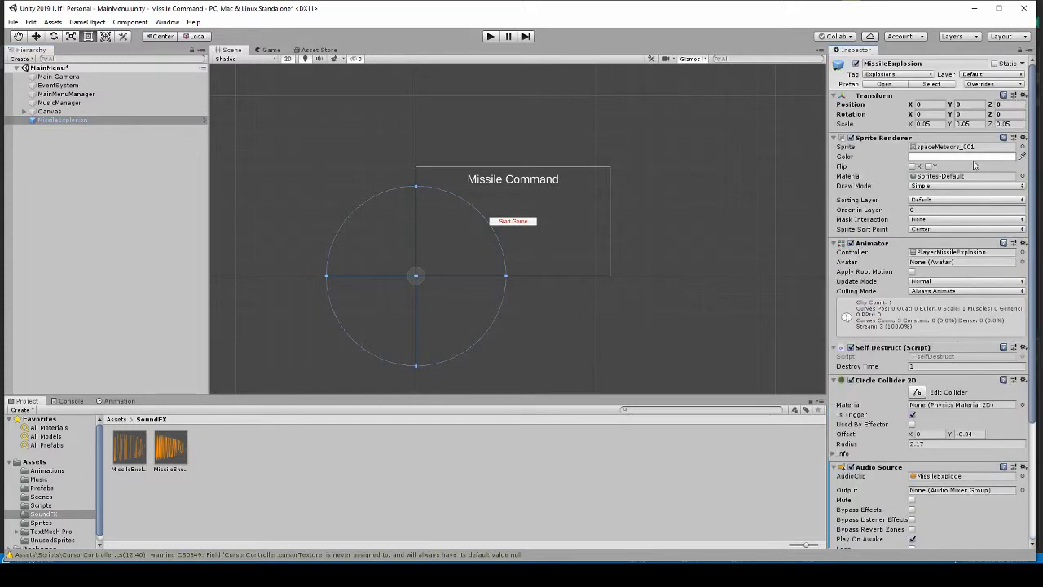
left_click(996, 84)
left_click(1008, 162)
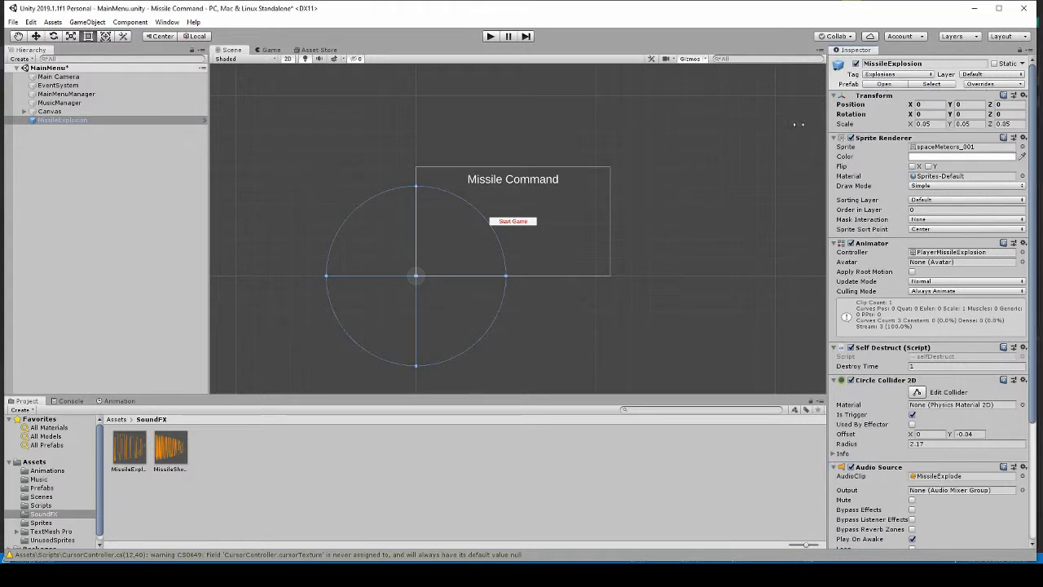
left_click(86, 122)
key("Delete")
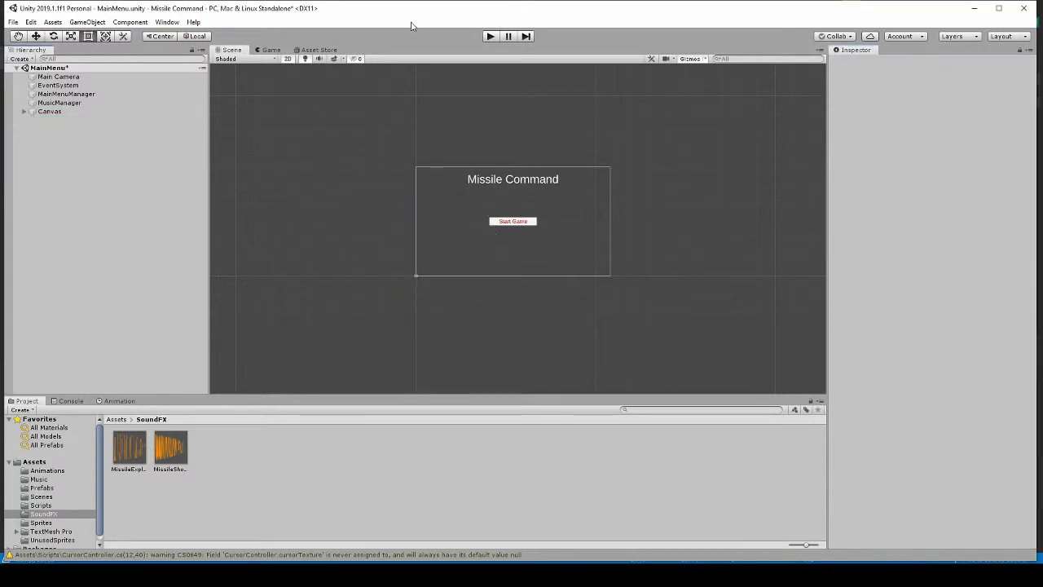
left_click(489, 36)
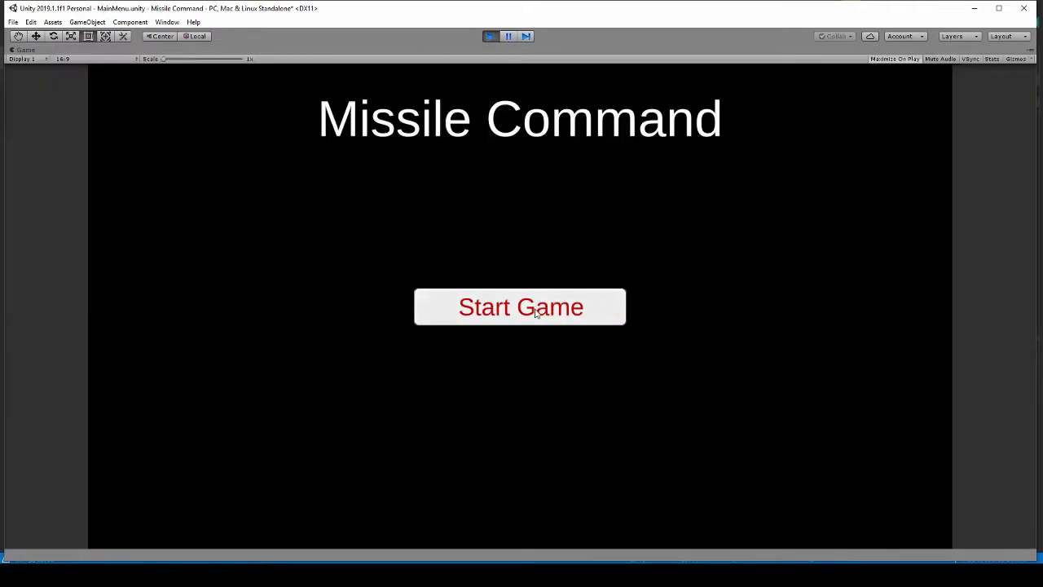
left_click(538, 310)
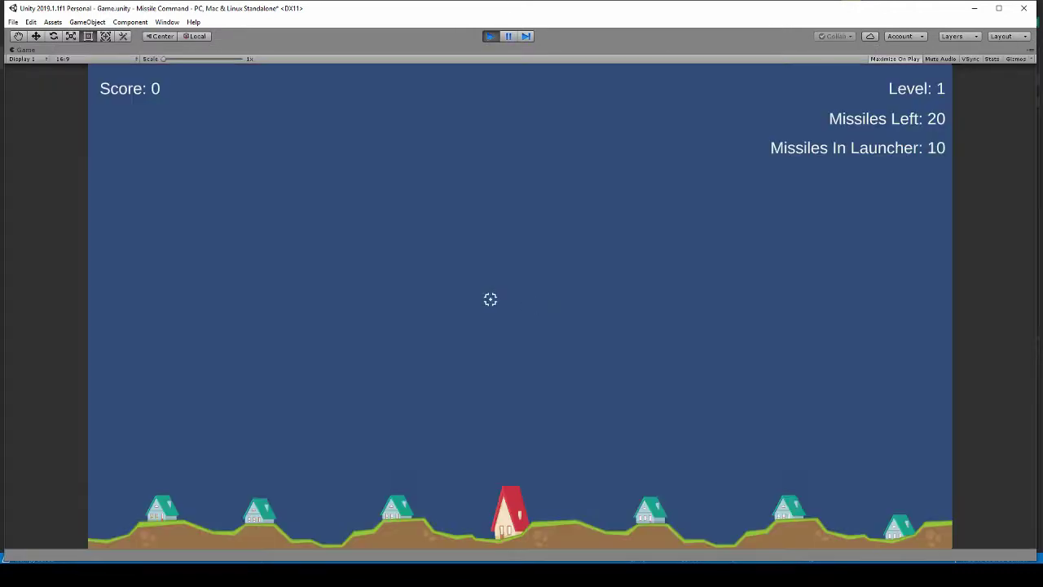
left_click(494, 256)
left_click(635, 163)
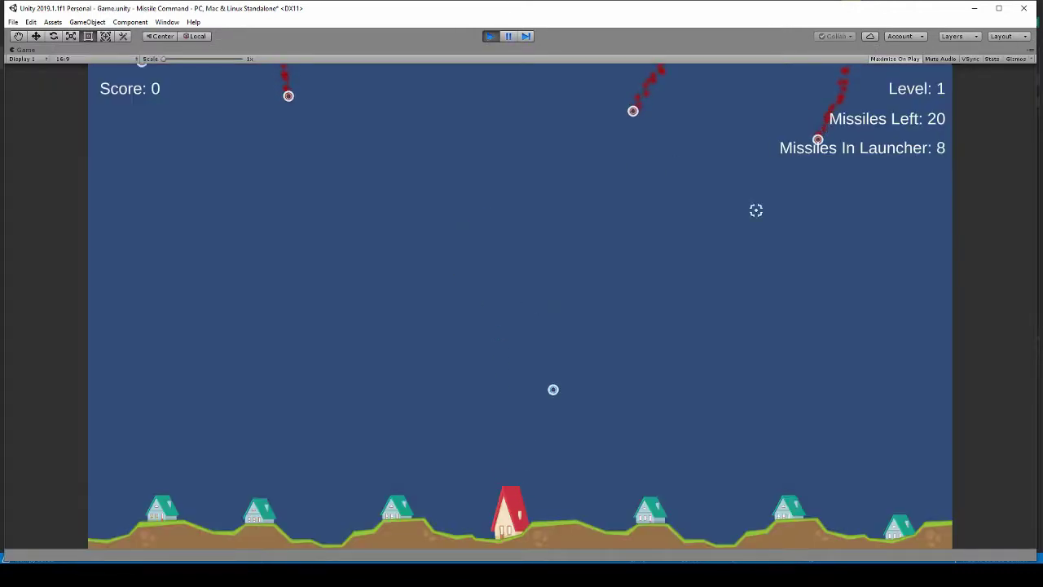
left_click(756, 210)
left_click(313, 211)
left_click(245, 175)
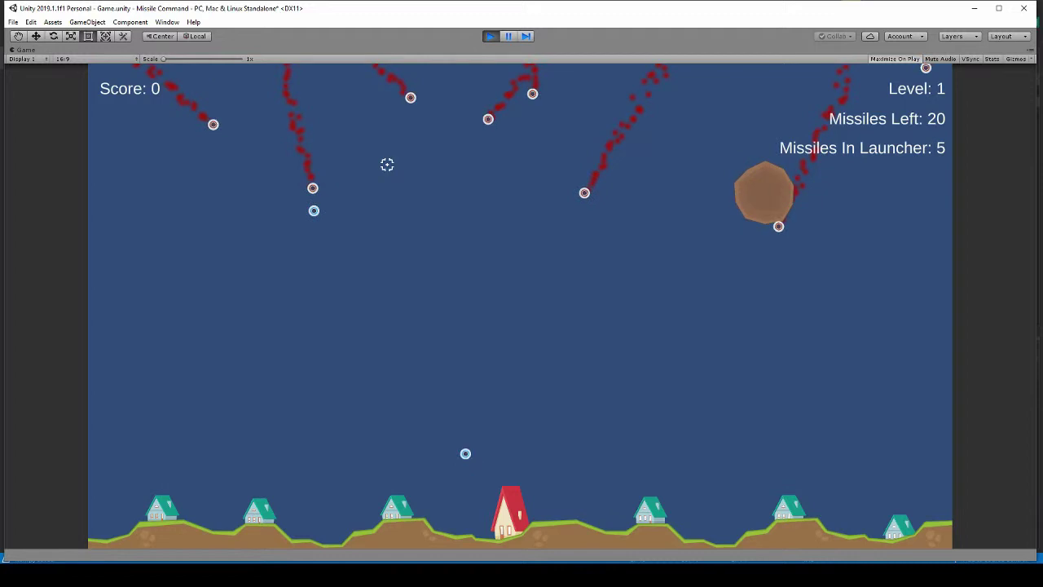
left_click(422, 180)
left_click(543, 279)
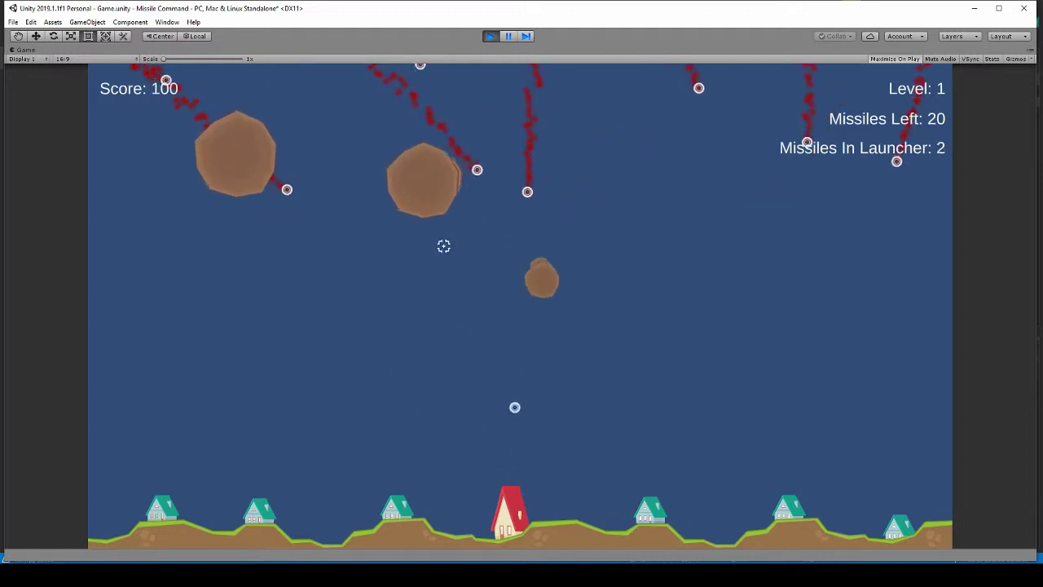
left_click(479, 218)
left_click(308, 281)
left_click(391, 282)
left_click(593, 161)
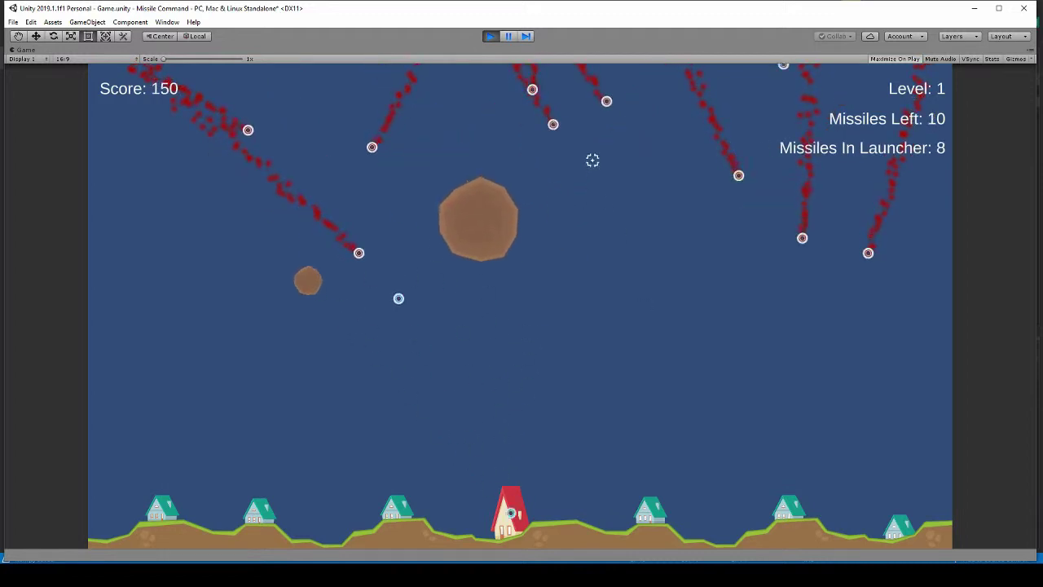
left_click(684, 212)
left_click(762, 299)
left_click(833, 363)
left_click(819, 369)
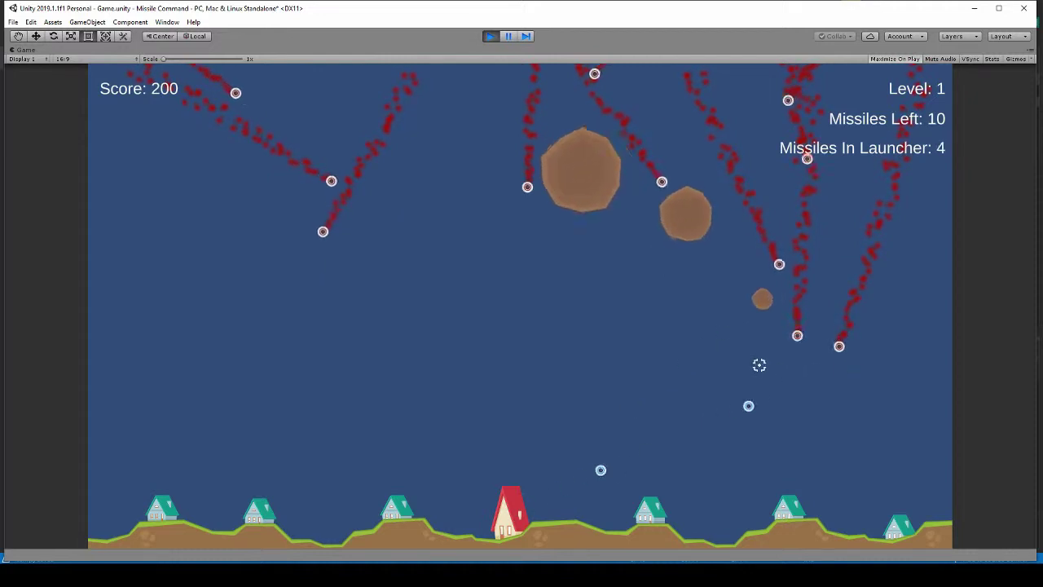
left_click(761, 443)
left_click(530, 289)
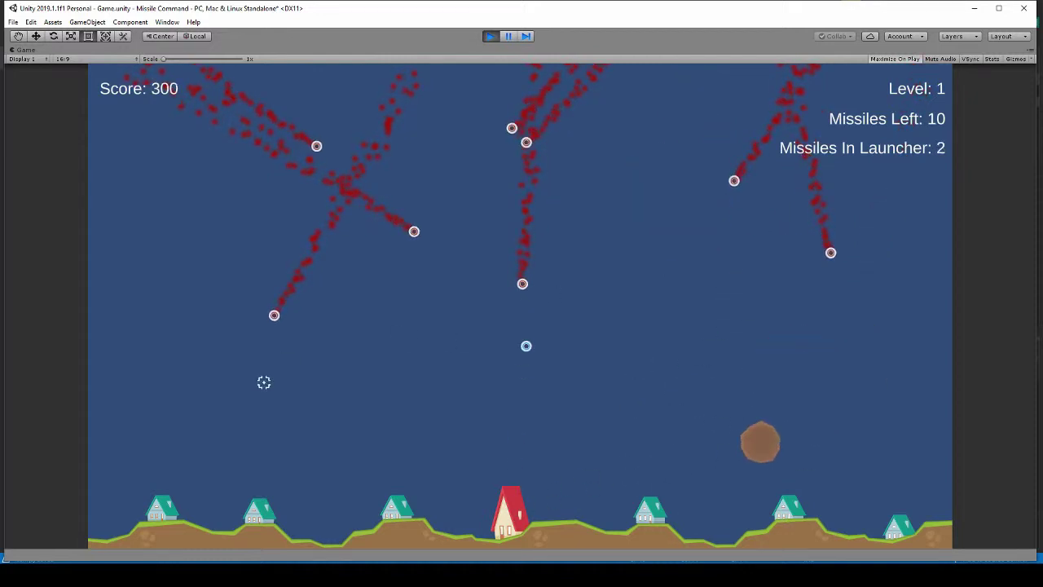
left_click(242, 372)
left_click(441, 292)
left_click(492, 292)
left_click(394, 226)
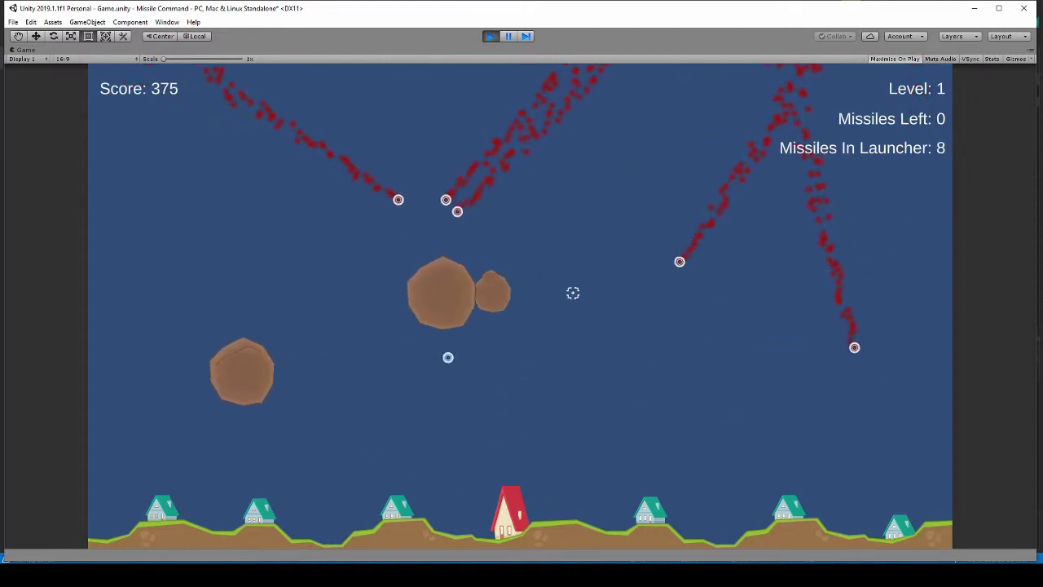
left_click(656, 310)
left_click(874, 442)
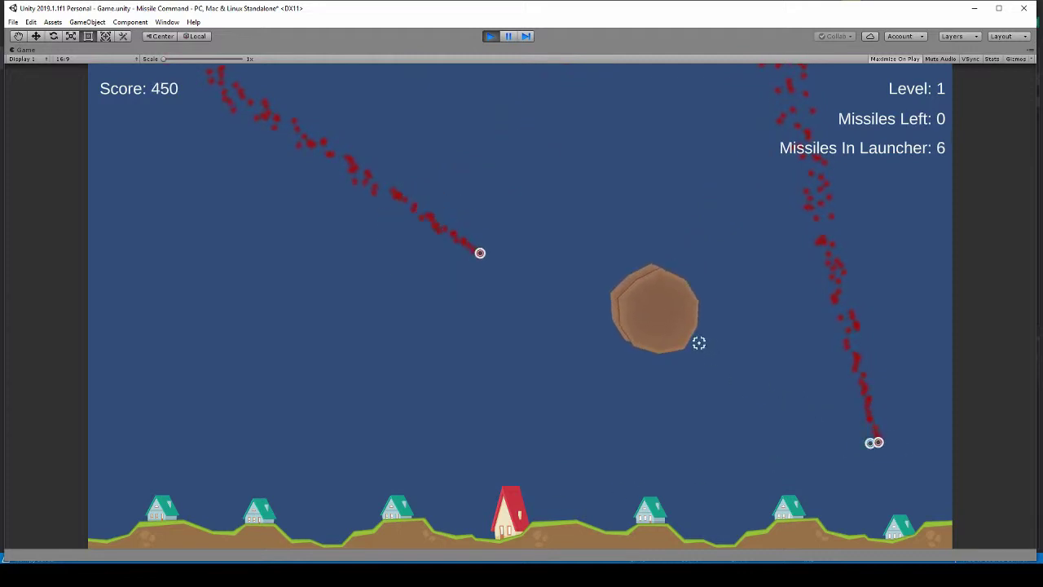
left_click(570, 322)
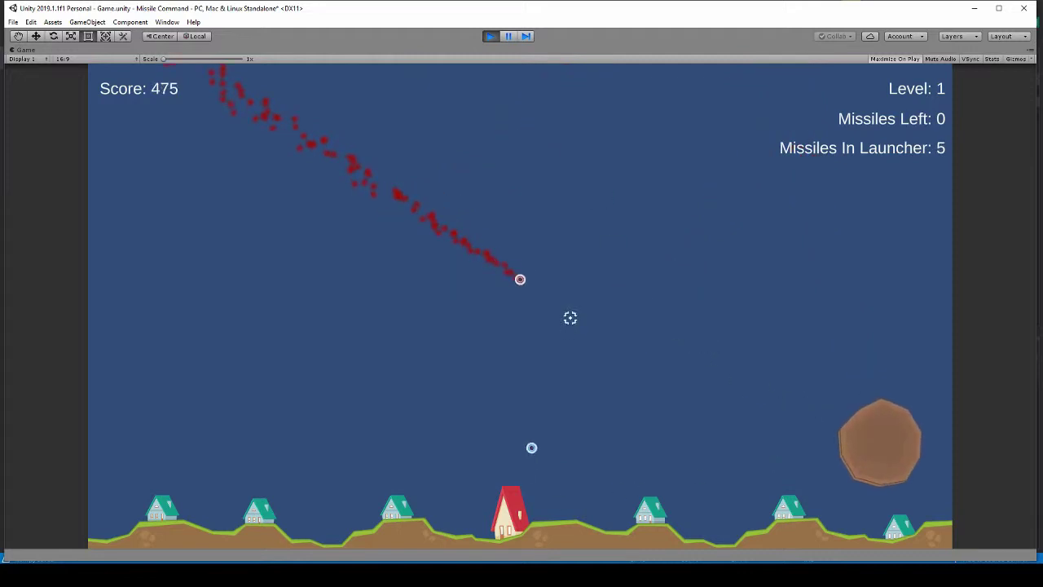
left_click(492, 37)
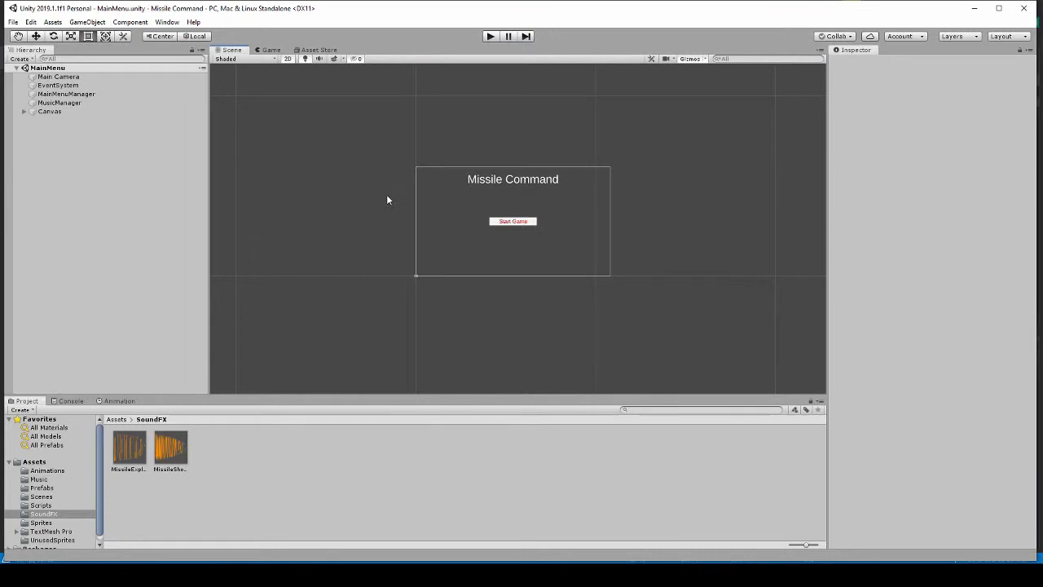